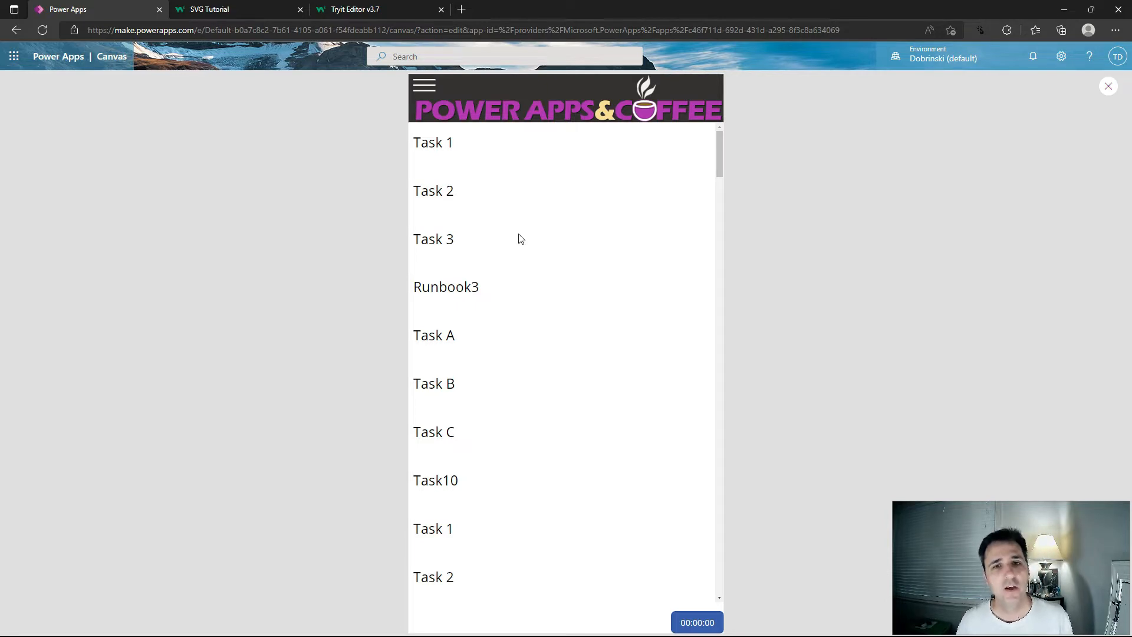
# - Examine the previewed app's scrolling task list and show and hide its pop-in navigation menu
pyautogui.scroll(-10, 575, 241)
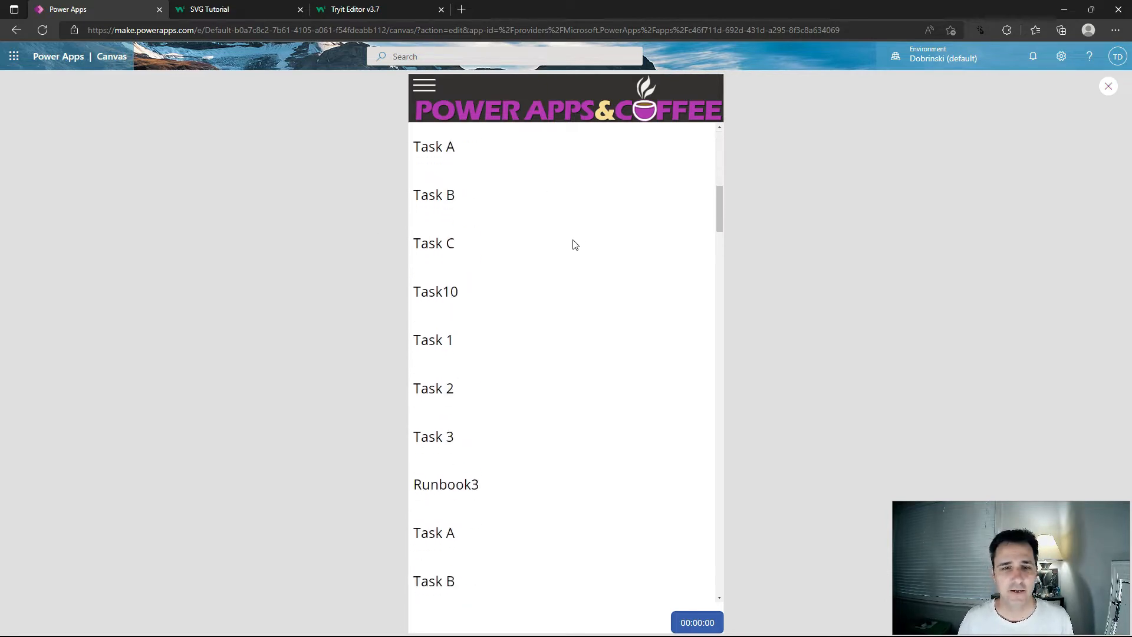
pyautogui.scroll(10, 574, 245)
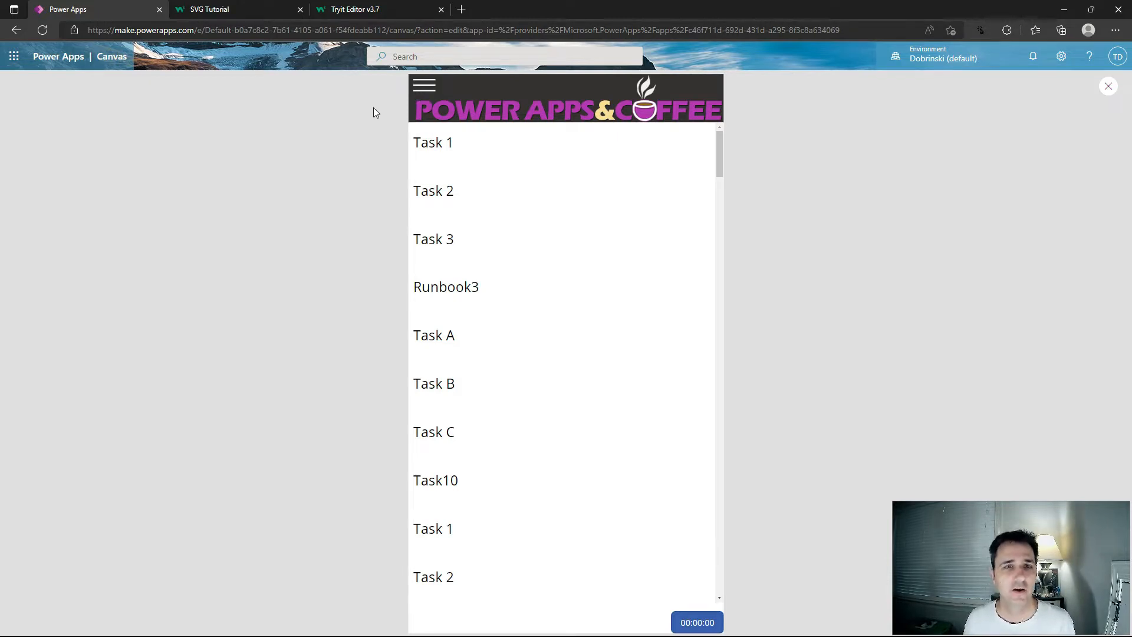
pyautogui.click(425, 92)
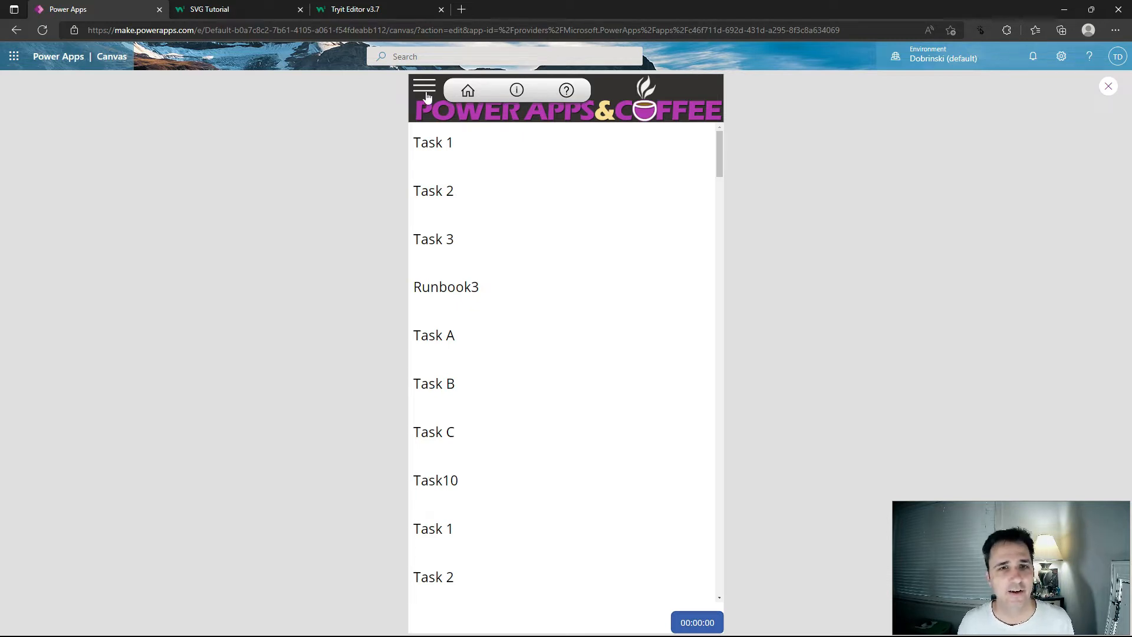
pyautogui.click(424, 88)
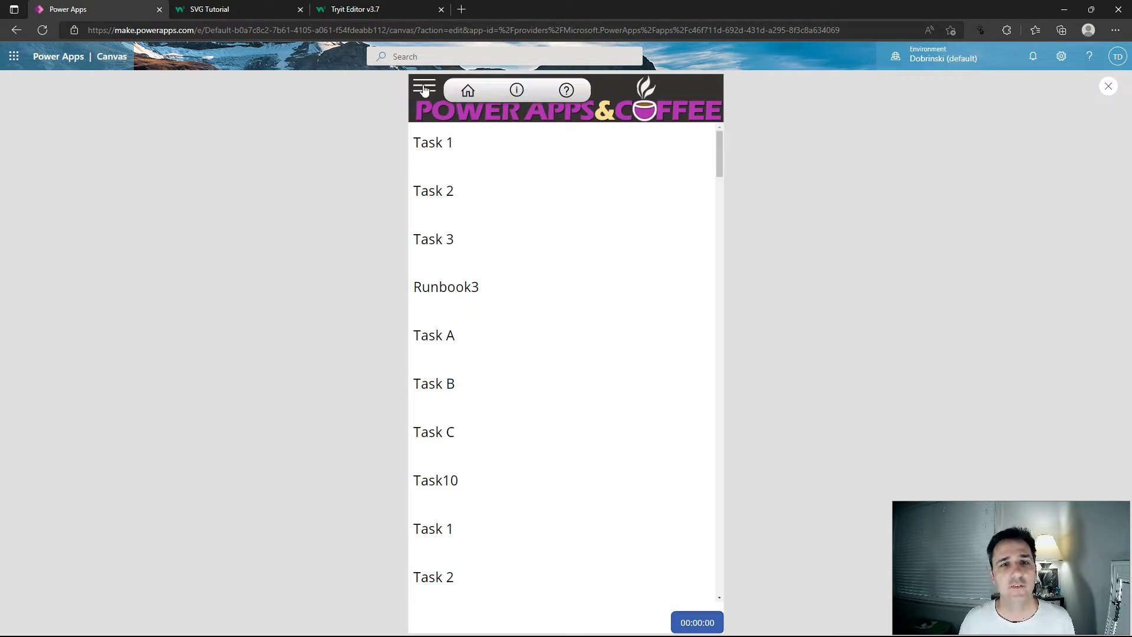
pyautogui.click(423, 86)
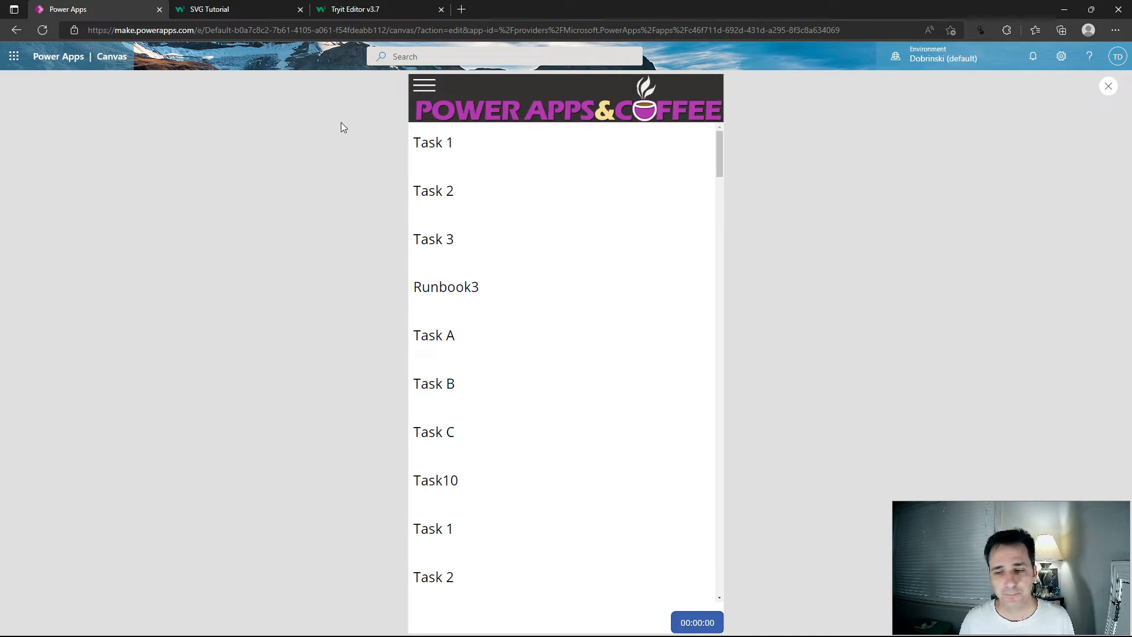
pyautogui.click(423, 88)
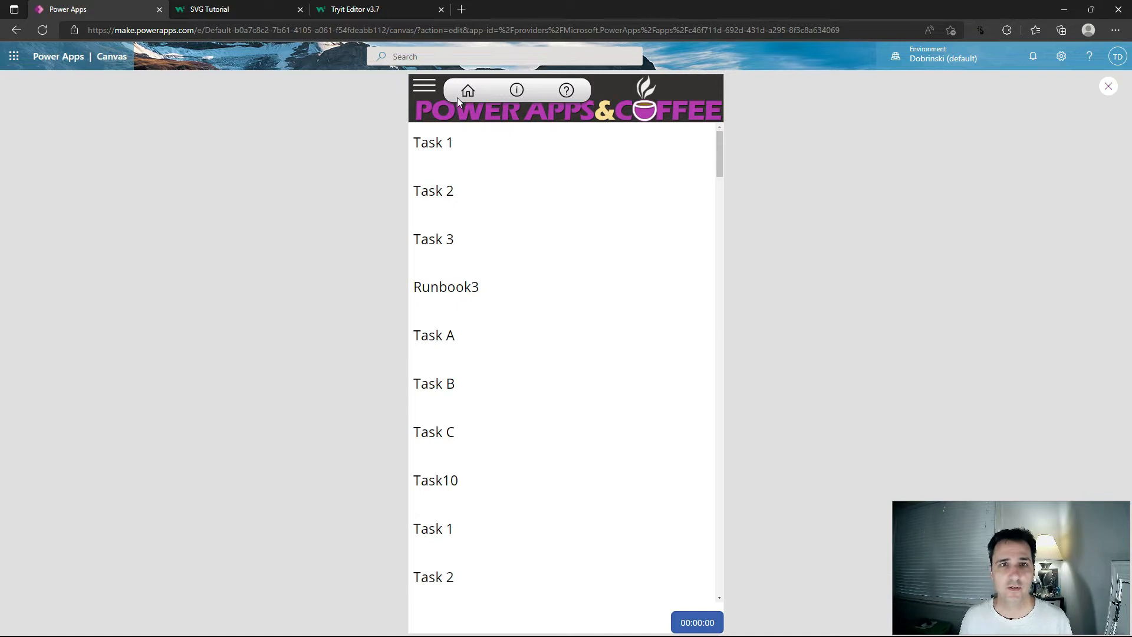
pyautogui.click(423, 88)
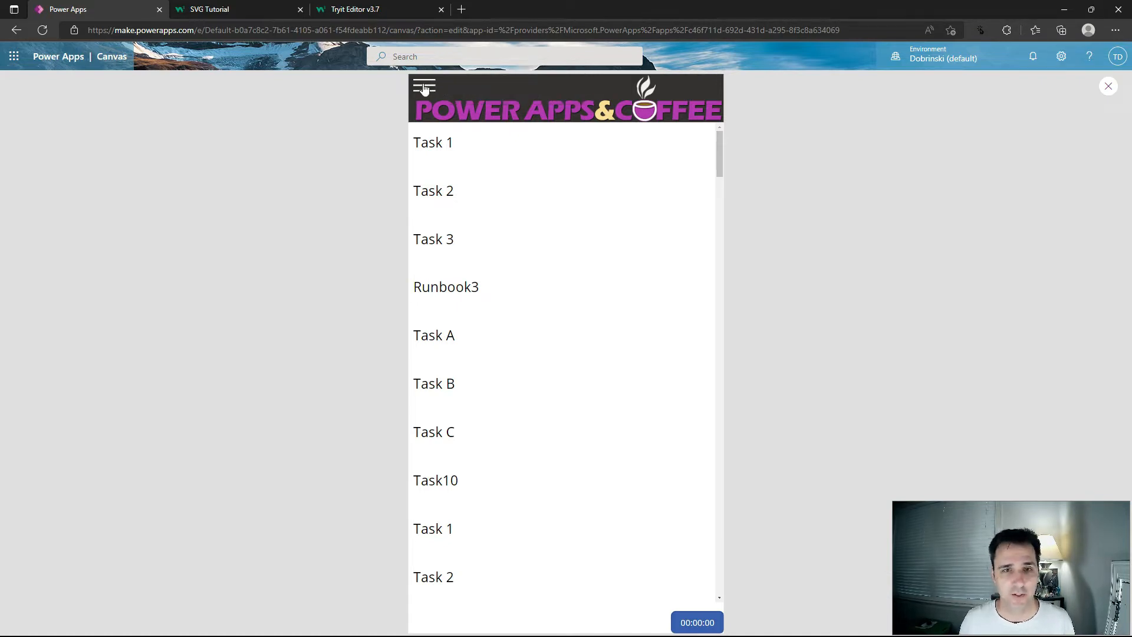
# - Close the app preview and open the sDemo screen for editing
pyautogui.click(1107, 88)
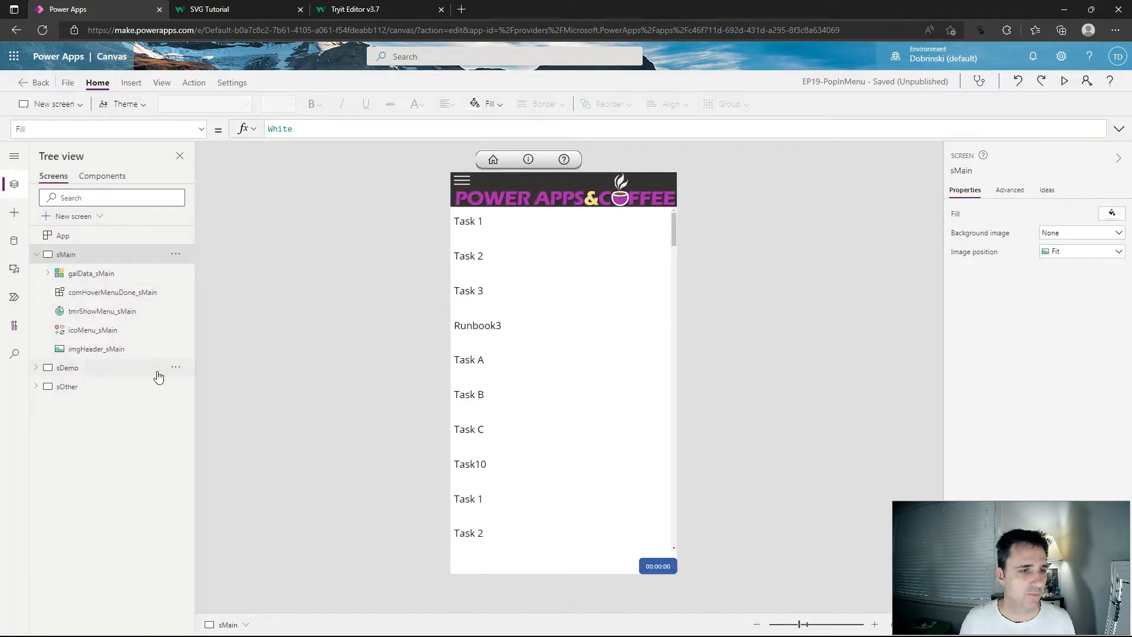
pyautogui.click(84, 372)
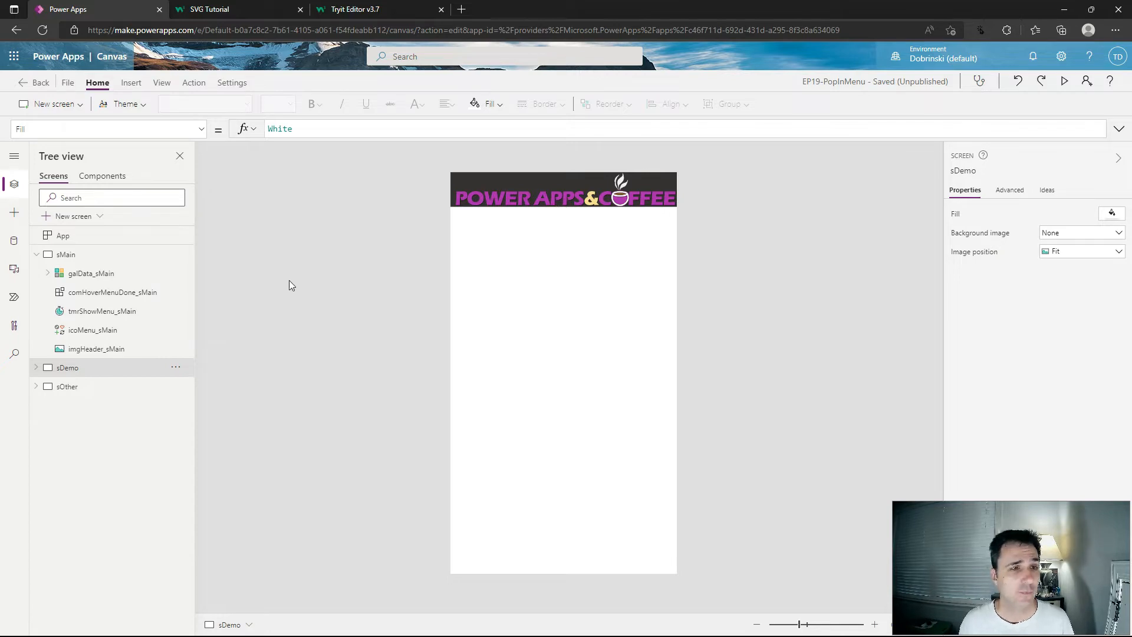
# - Switch to the W3Schools SVG tutorial and compare it with the custom SVG code in the Tryit Editor
pyautogui.click(267, 13)
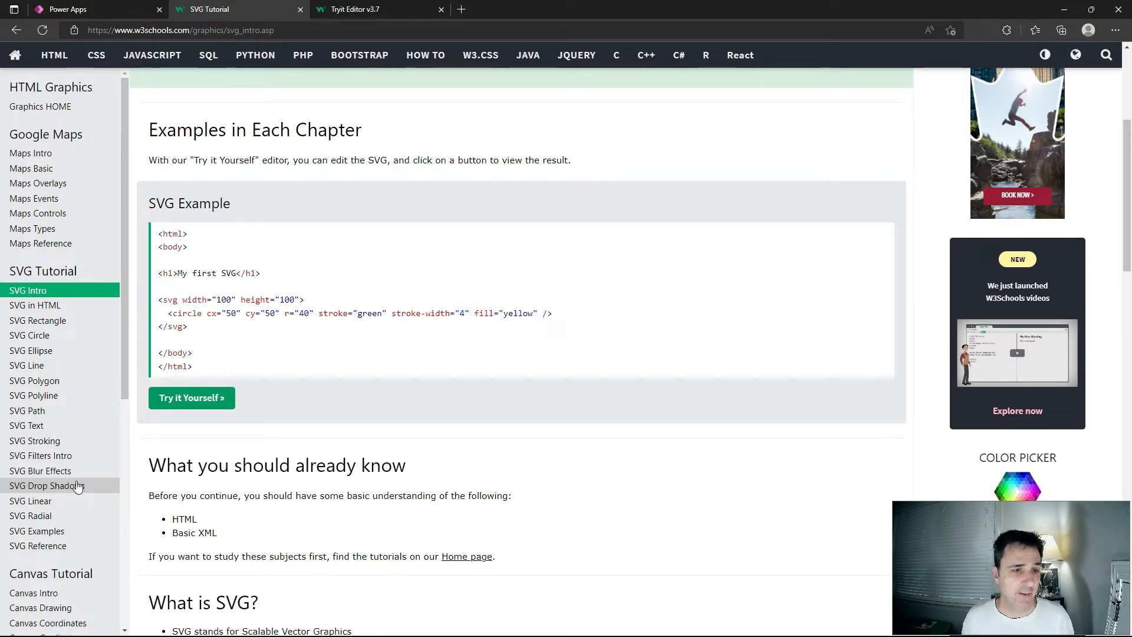
pyautogui.click(355, 10)
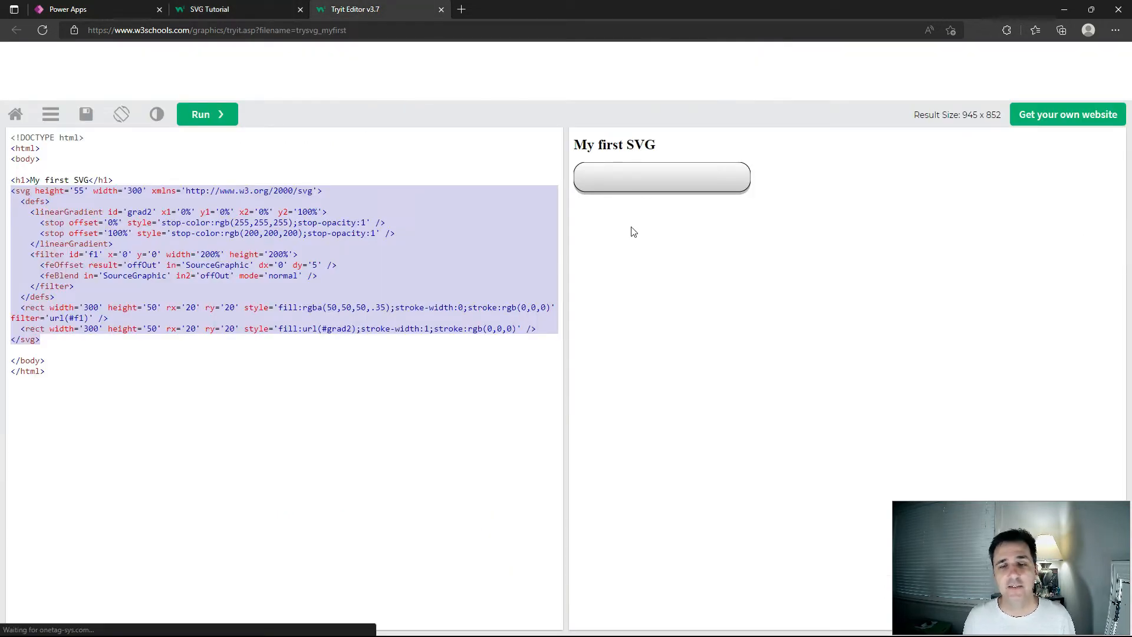
pyautogui.click(286, 295)
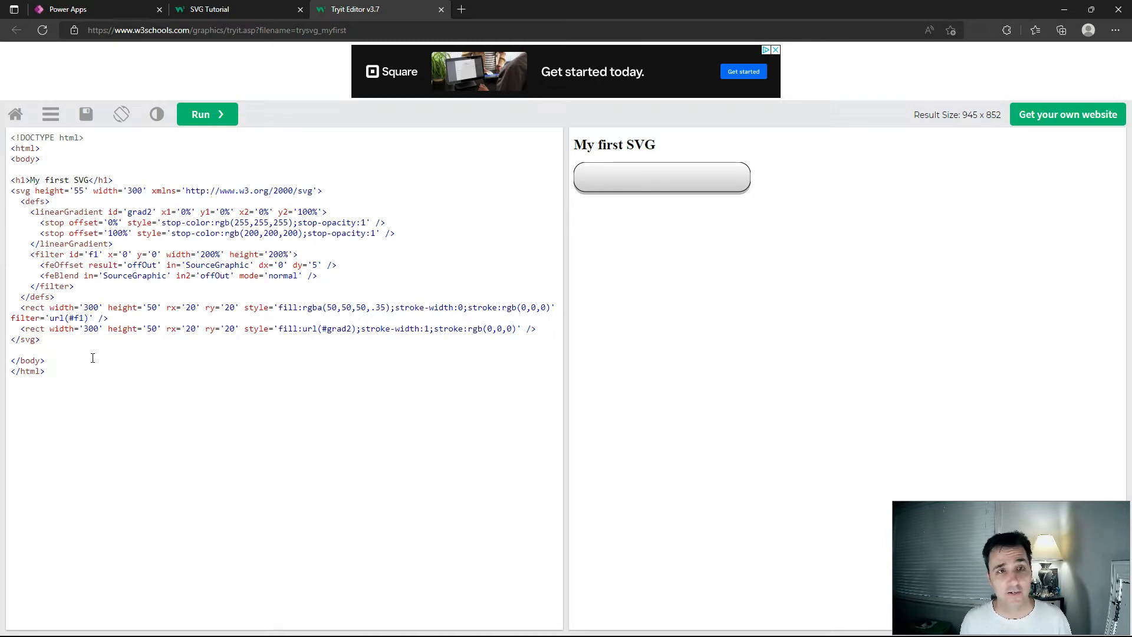
pyautogui.click(262, 9)
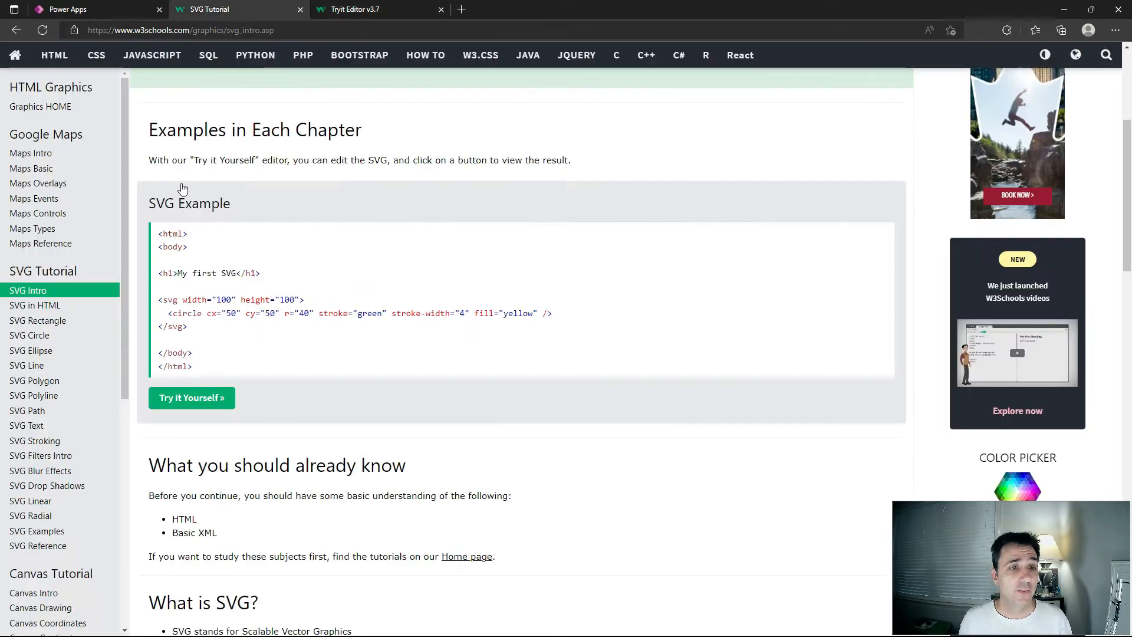
pyautogui.click(354, 10)
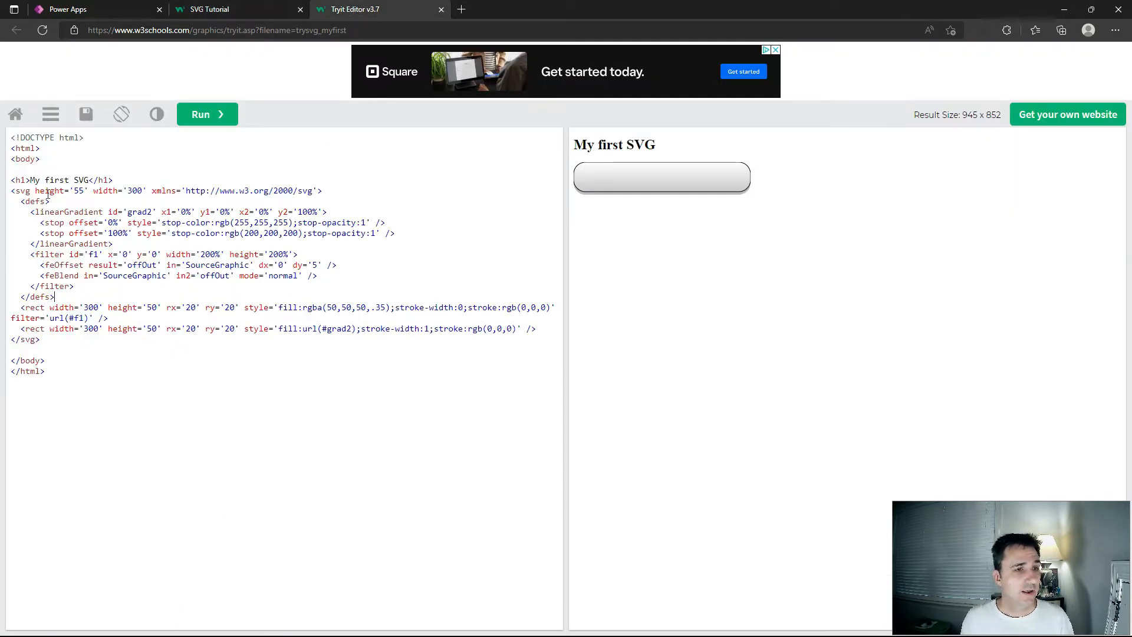
# - Examine the SVG block's two rect elements, including the shadow rectangle and the front rectangle's size and corner radii
pyautogui.moveTo(54, 339); pyautogui.dragTo(1, 198)
pyautogui.click(67, 344)
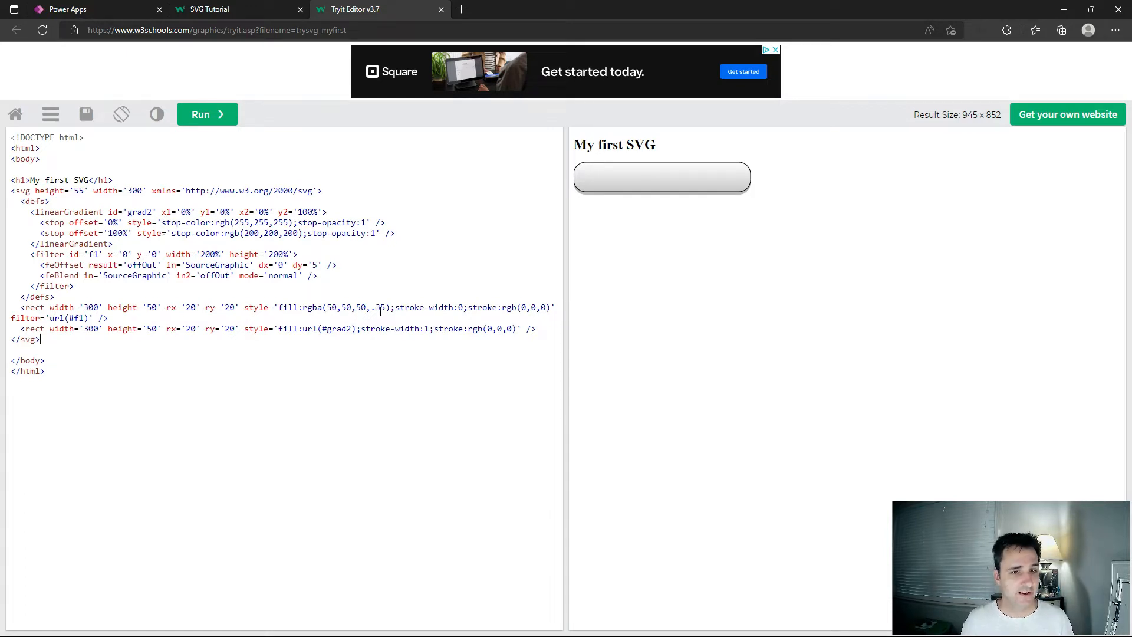
pyautogui.moveTo(119, 318); pyautogui.dragTo(2, 311)
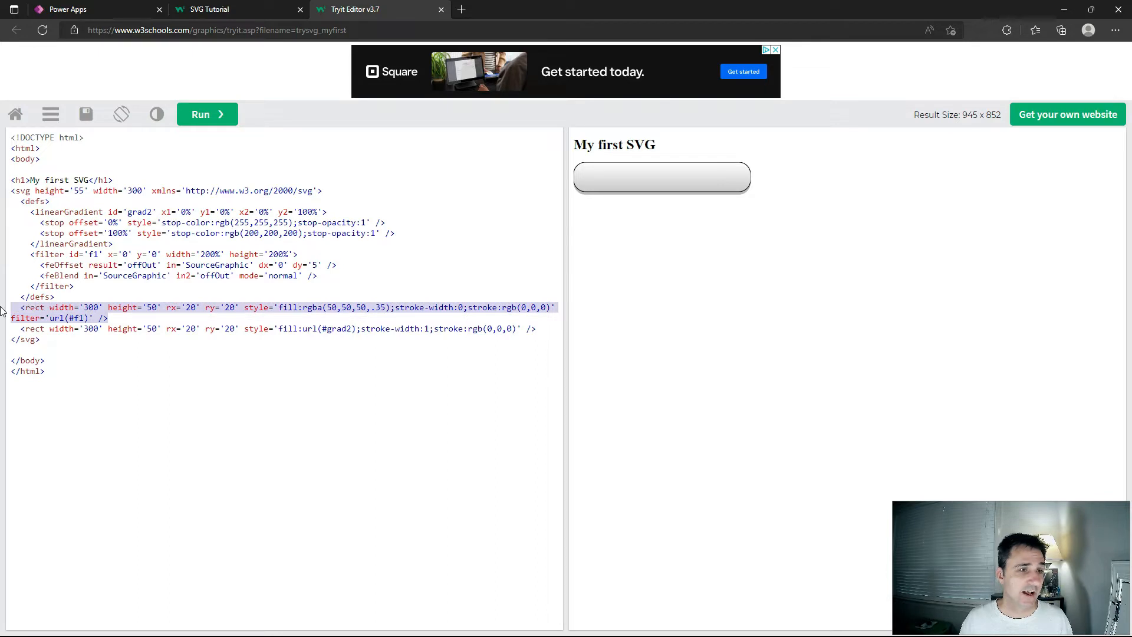
pyautogui.doubleClick(210, 332)
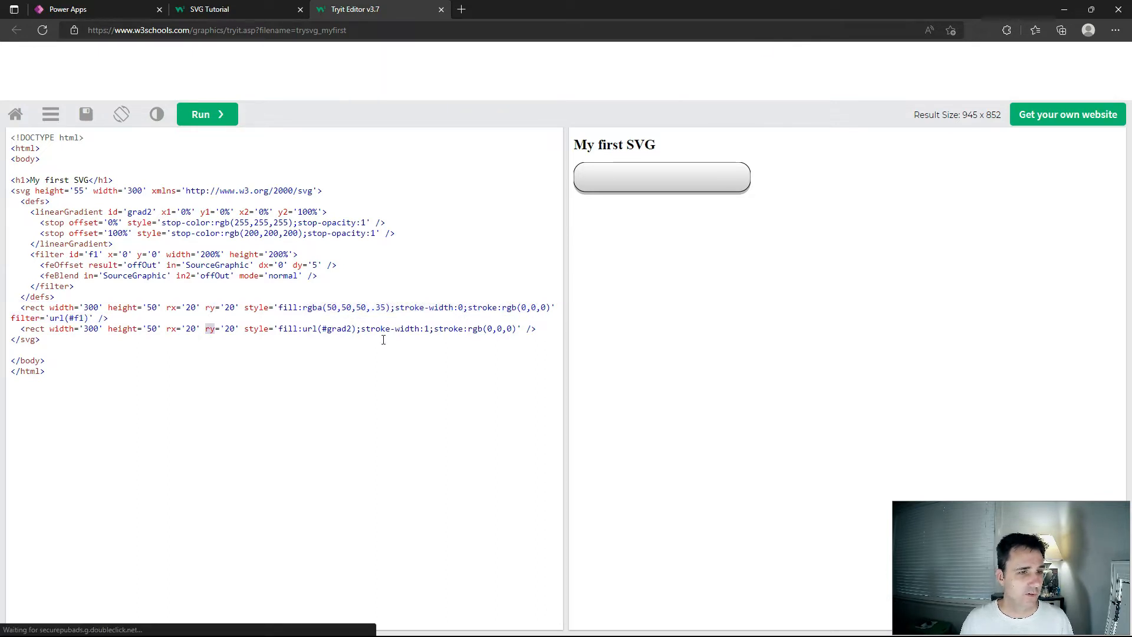
pyautogui.moveTo(536, 329); pyautogui.dragTo(16, 330)
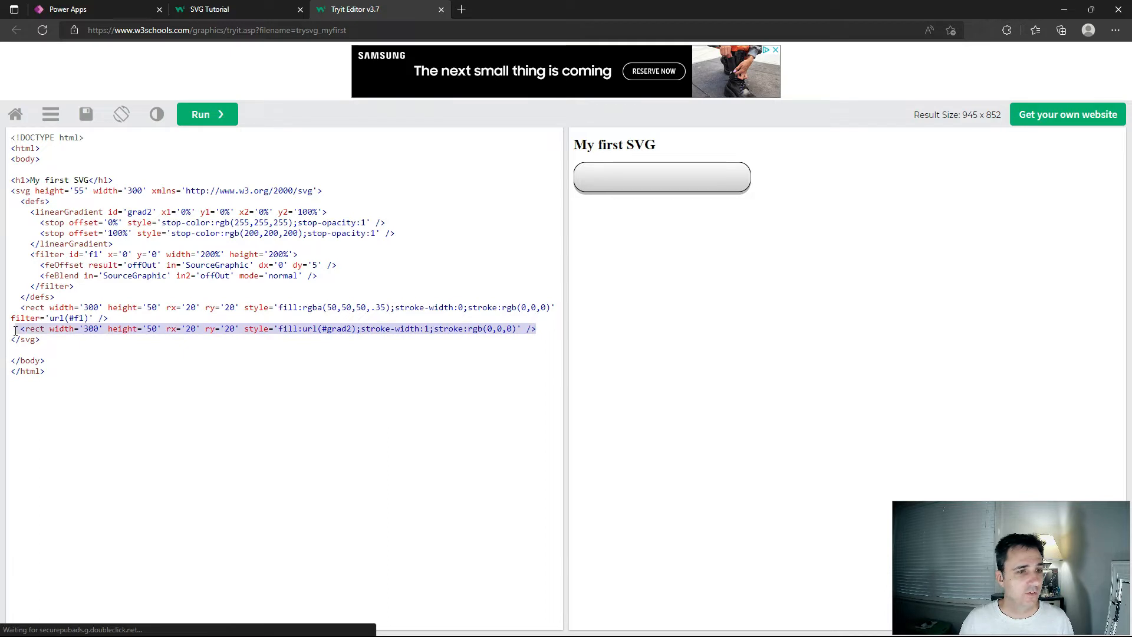
pyautogui.click(90, 328)
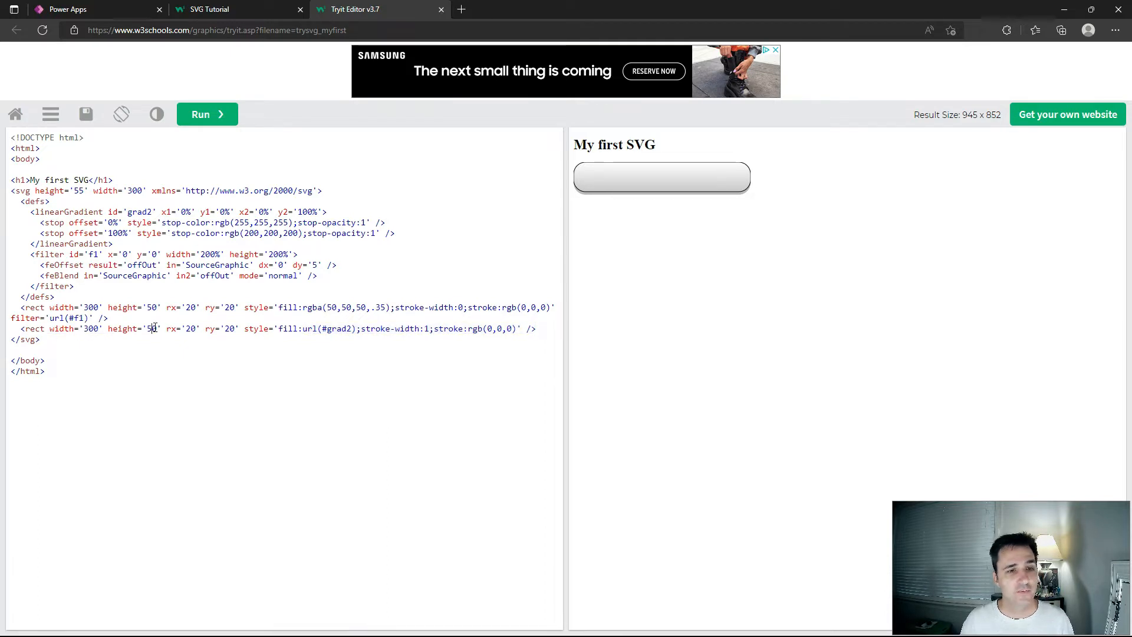
pyautogui.doubleClick(193, 328)
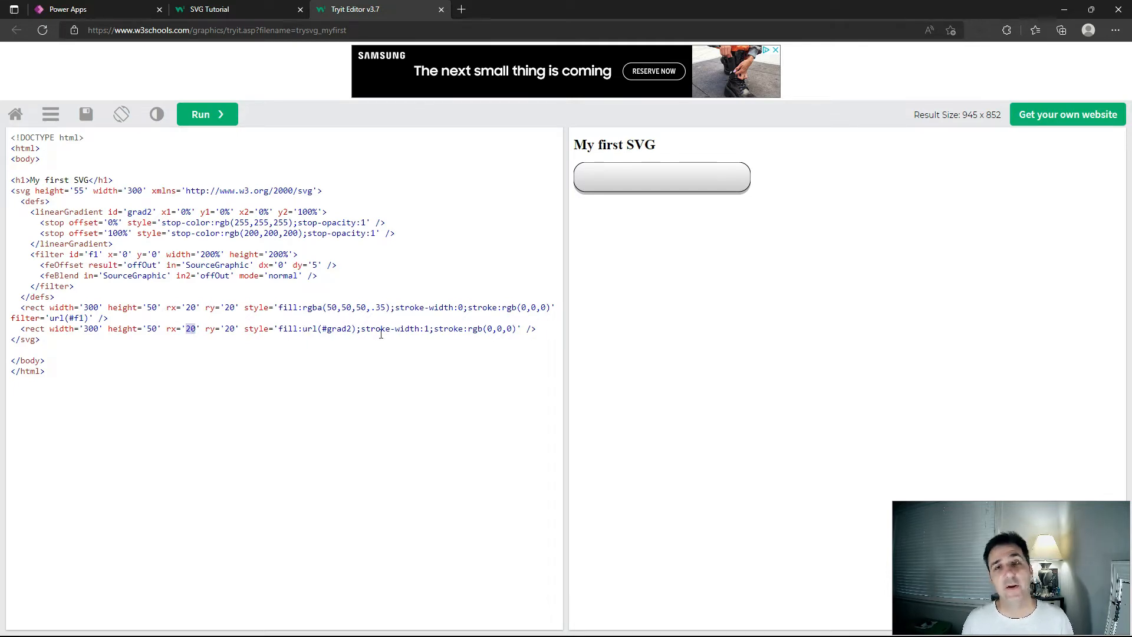
# - Examine the SVG defs section: the grad2 gradient's stop colors and the f1 filter's reference and dx/dy offsets
pyautogui.doubleClick(34, 201)
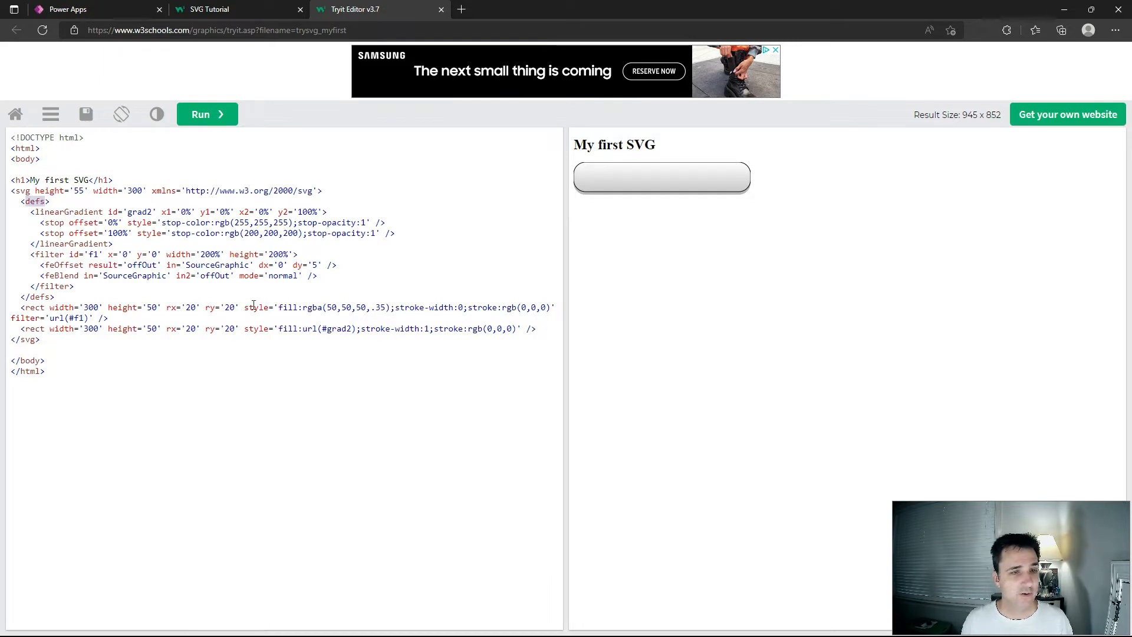
pyautogui.doubleClick(141, 211)
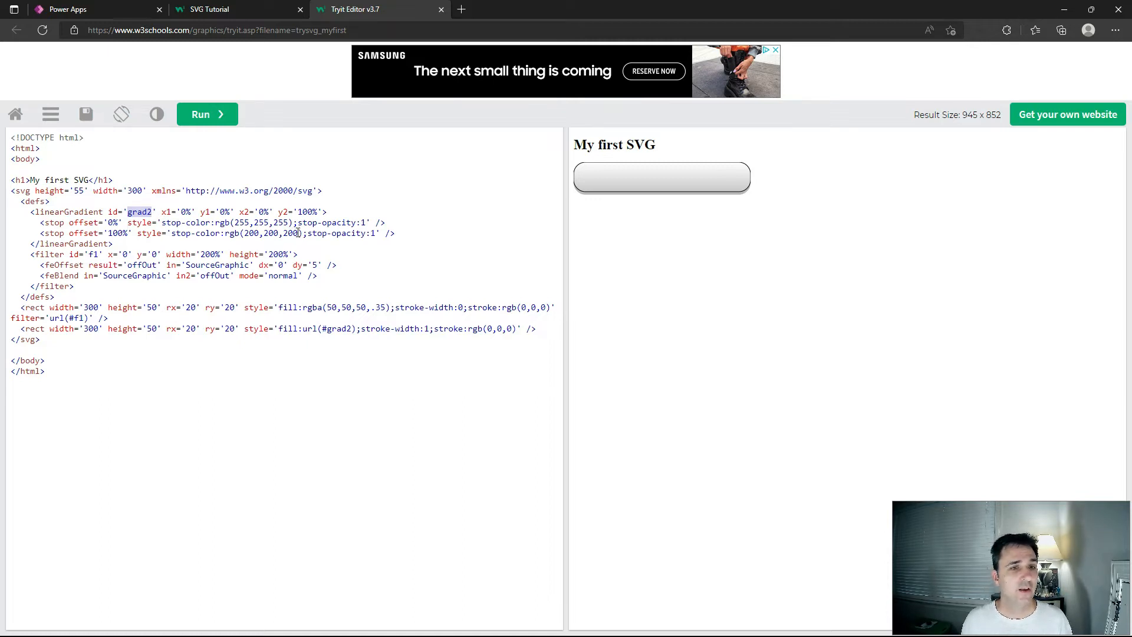
pyautogui.moveTo(299, 232); pyautogui.dragTo(245, 230)
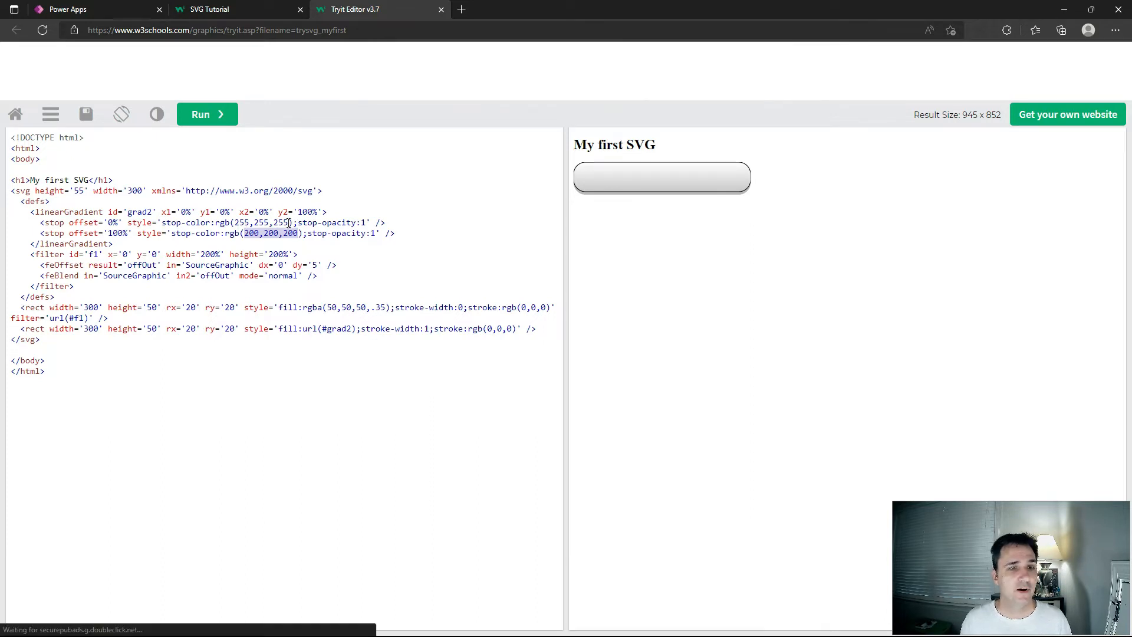
pyautogui.moveTo(290, 223); pyautogui.dragTo(237, 221)
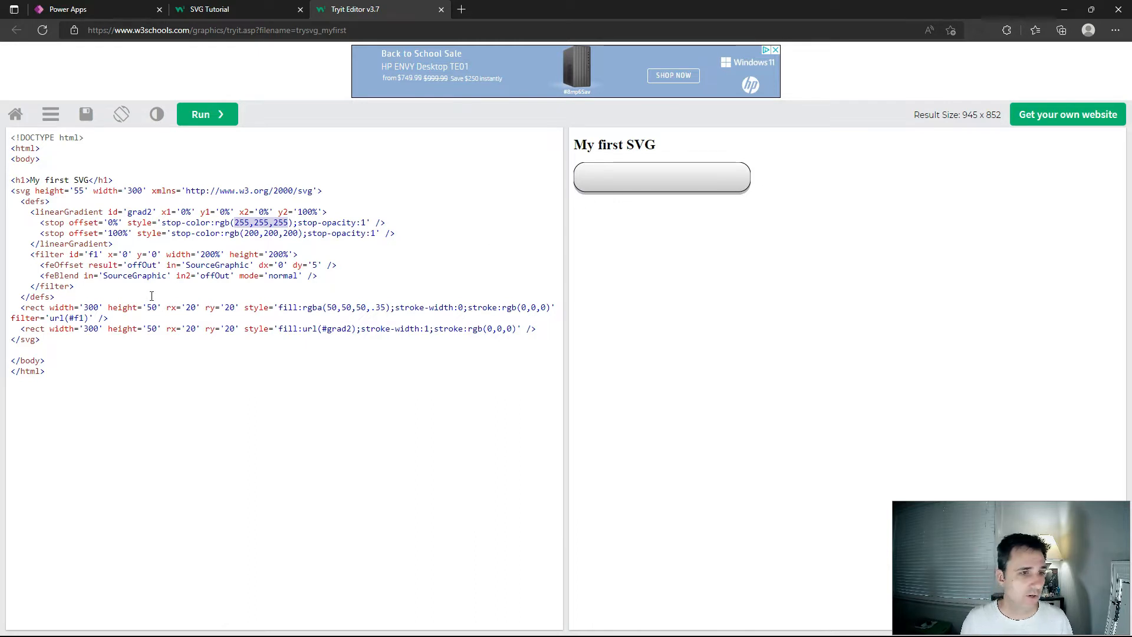
pyautogui.moveTo(88, 287); pyautogui.dragTo(5, 256)
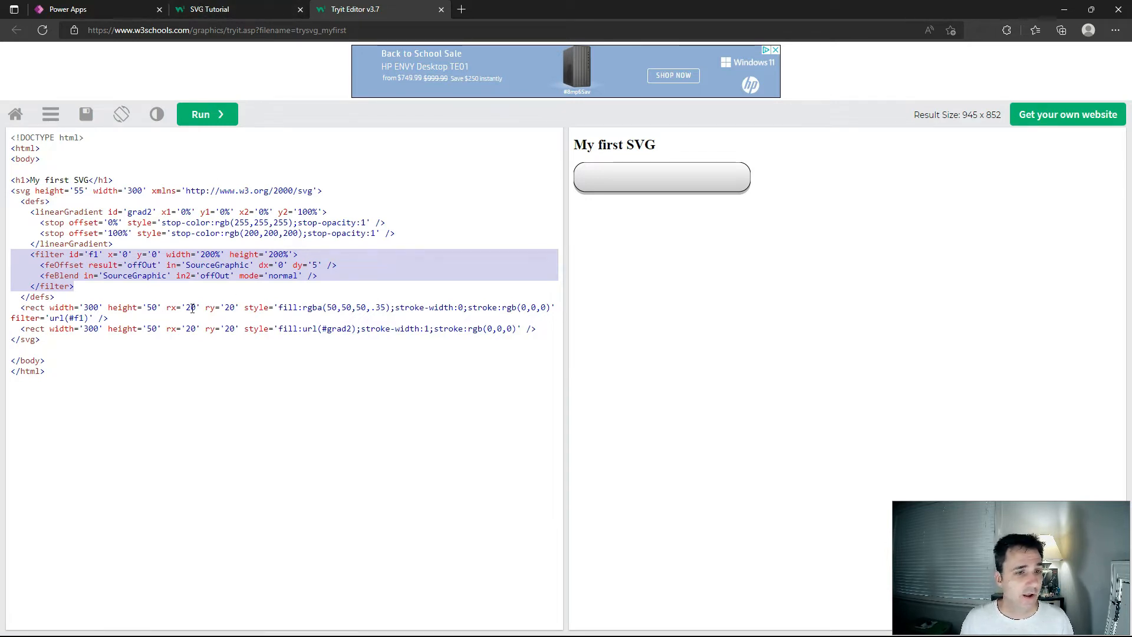
pyautogui.doubleClick(53, 318)
pyautogui.doubleClick(77, 318)
pyautogui.doubleClick(94, 254)
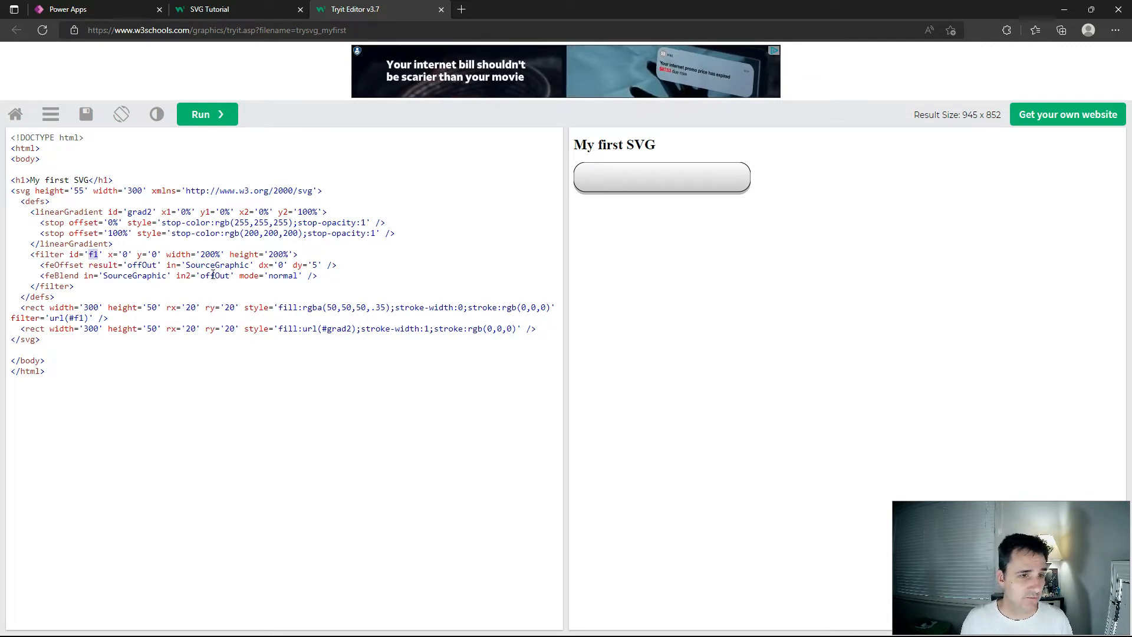
pyautogui.doubleClick(264, 264)
pyautogui.moveTo(287, 266); pyautogui.dragTo(322, 266)
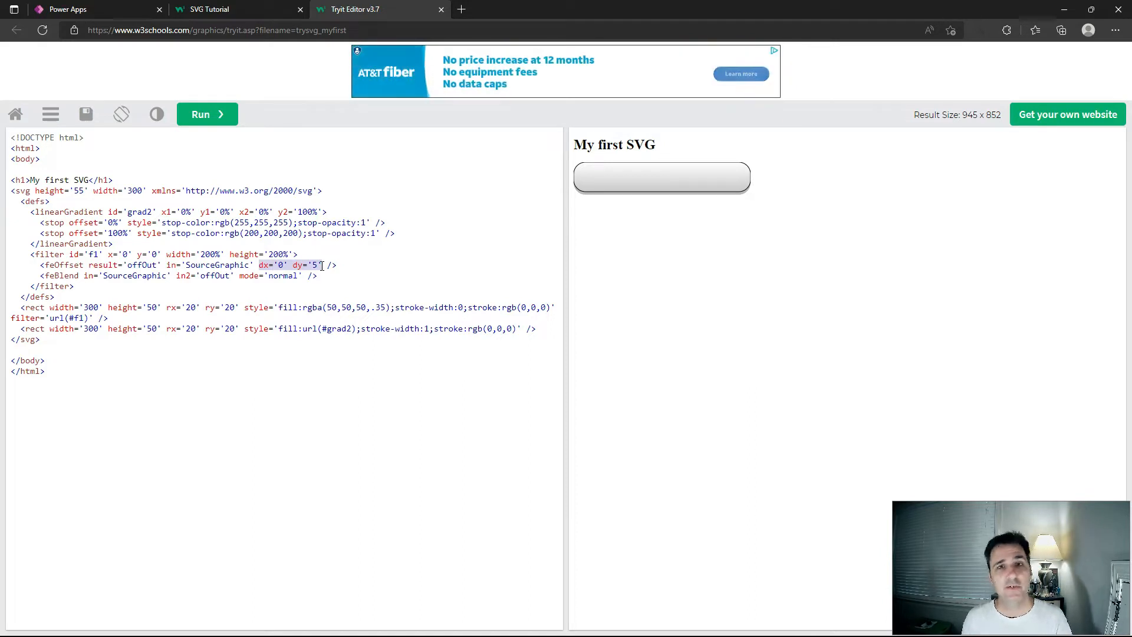
# - Try a dx of 10 in the f1 filter's feOffset, run the code, and restore dx to 0
pyautogui.click(288, 275)
pyautogui.press('Up')
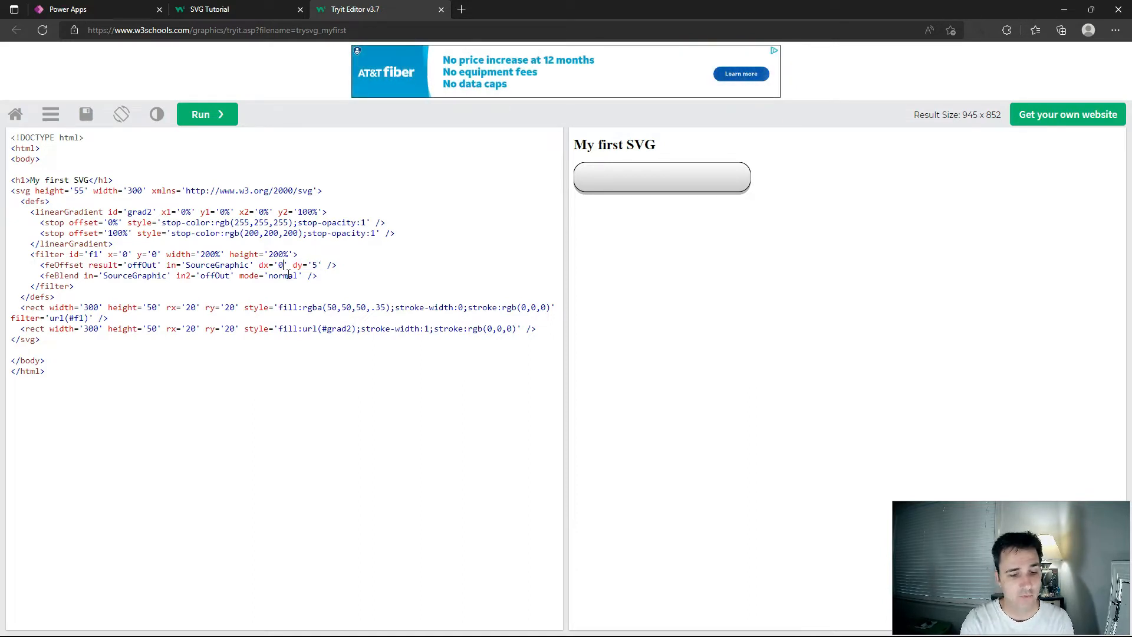
pyautogui.write('1')
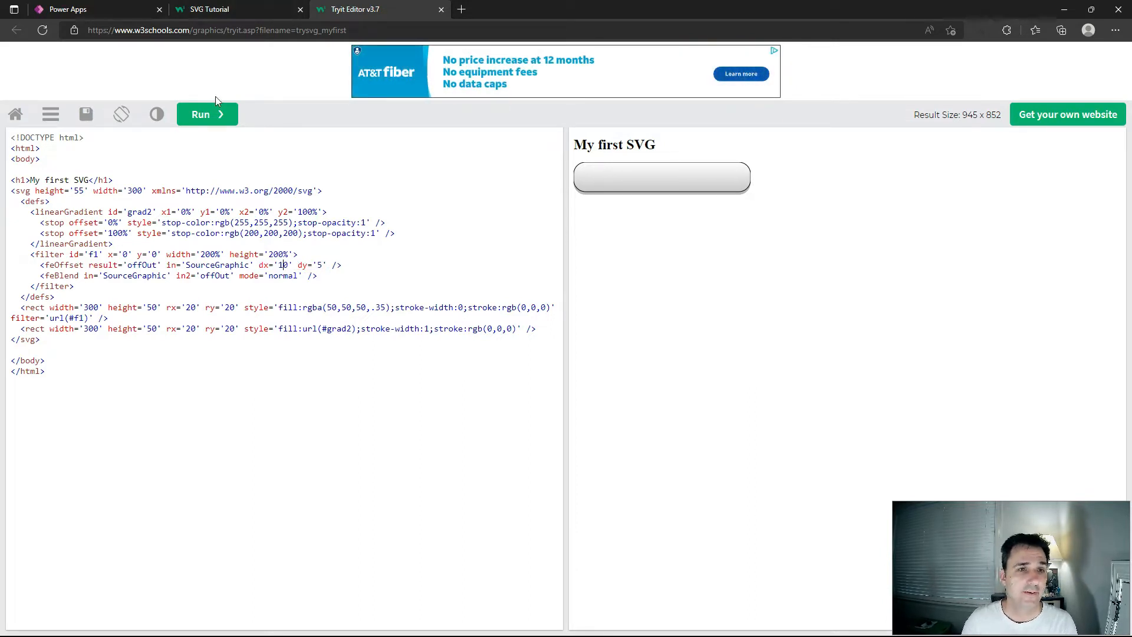
pyautogui.click(218, 121)
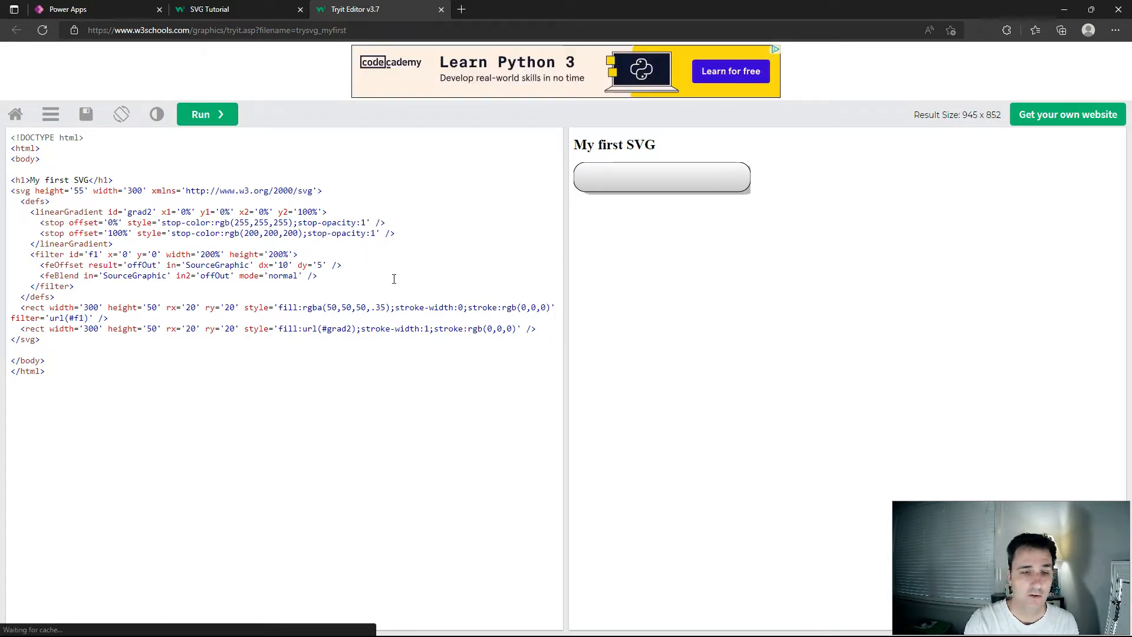
pyautogui.press('BackSpace')
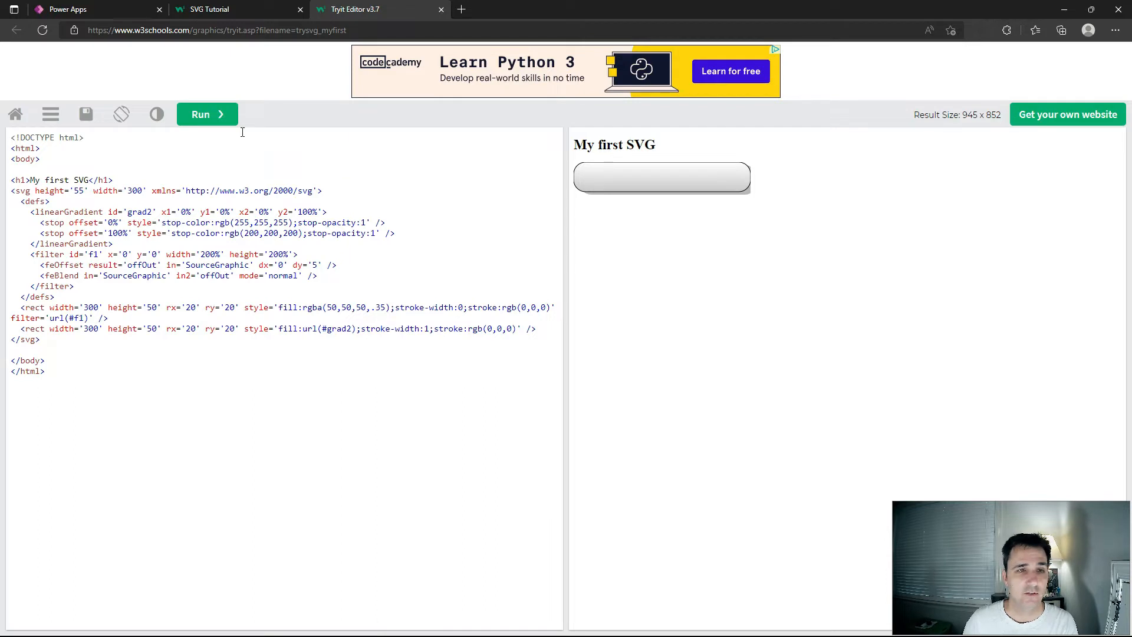
pyautogui.click(219, 118)
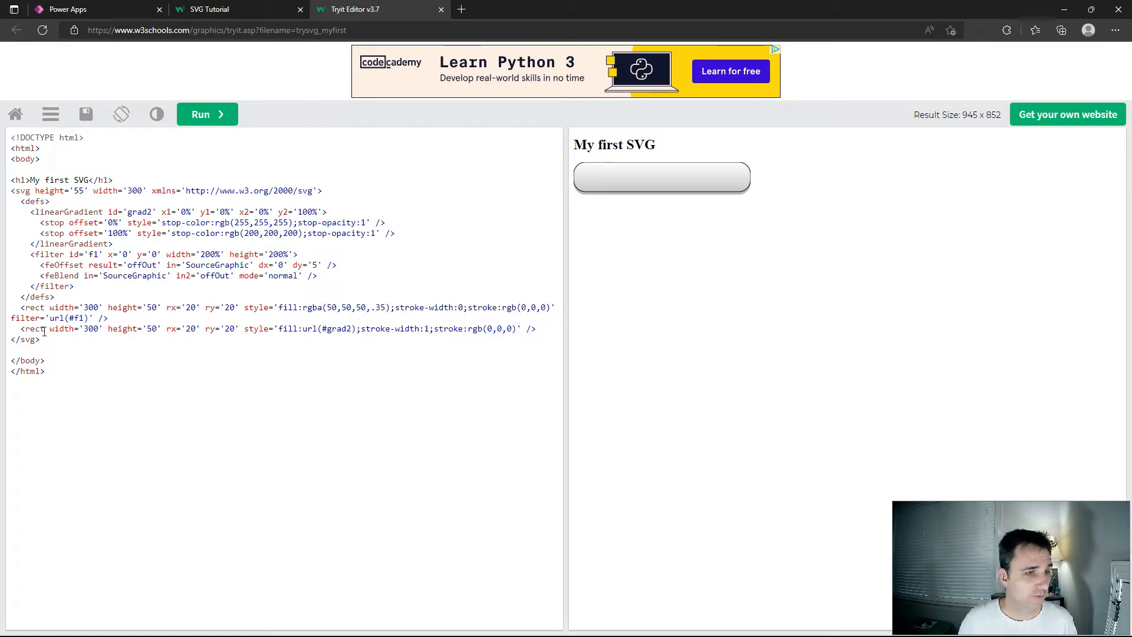
# - Review the complete SVG block and the quotation marks around its attribute values
pyautogui.moveTo(45, 340); pyautogui.dragTo(7, 195)
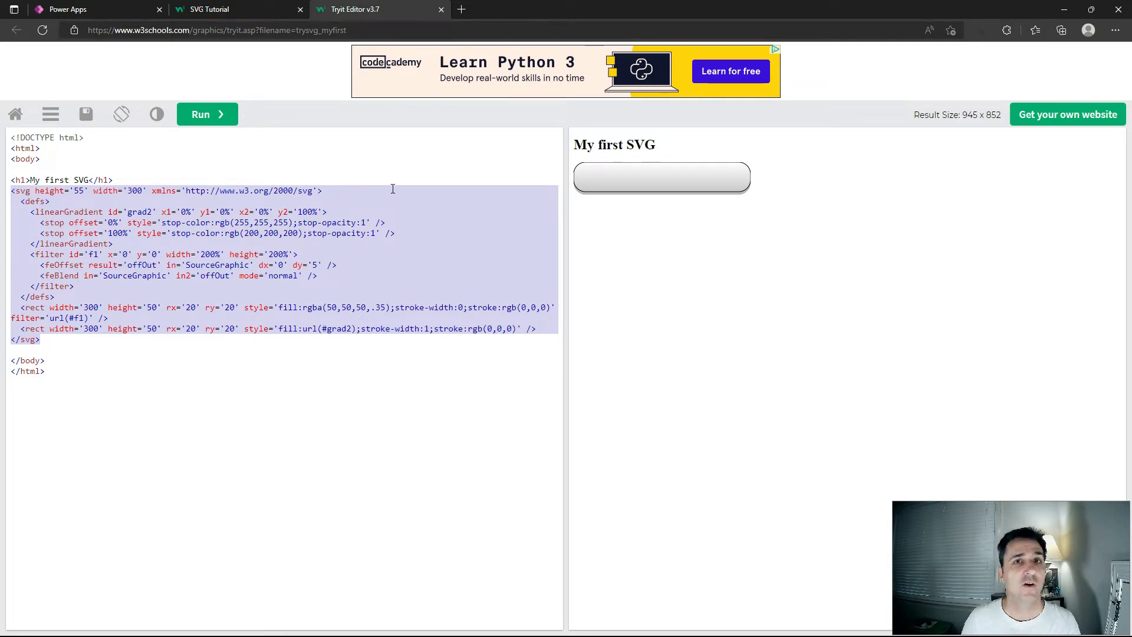
pyautogui.click(301, 220)
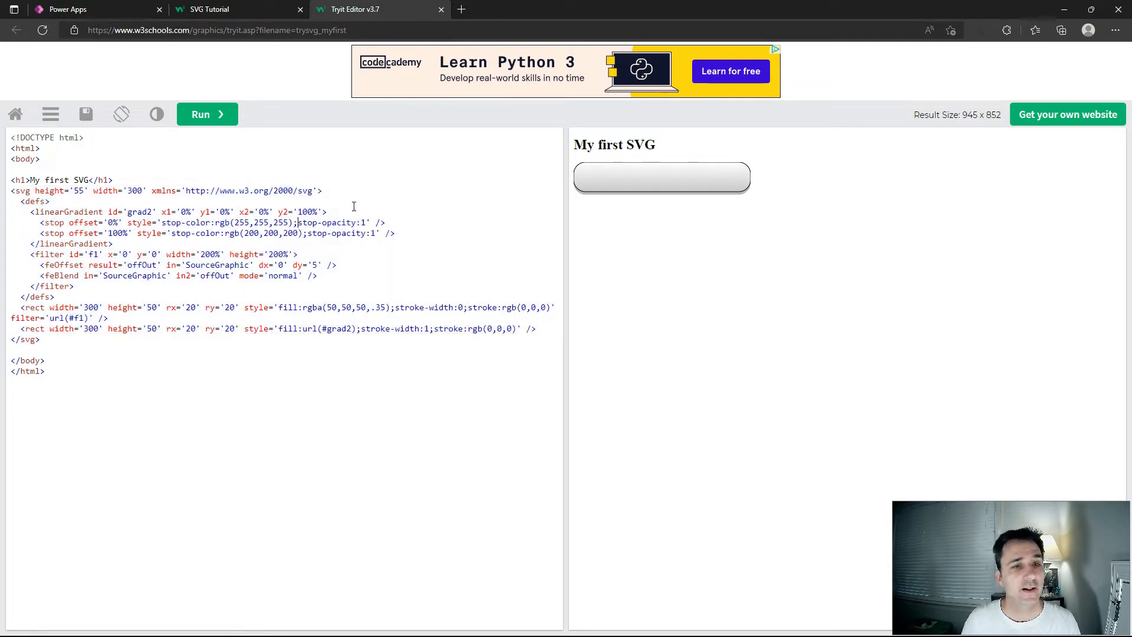
pyautogui.click(296, 212)
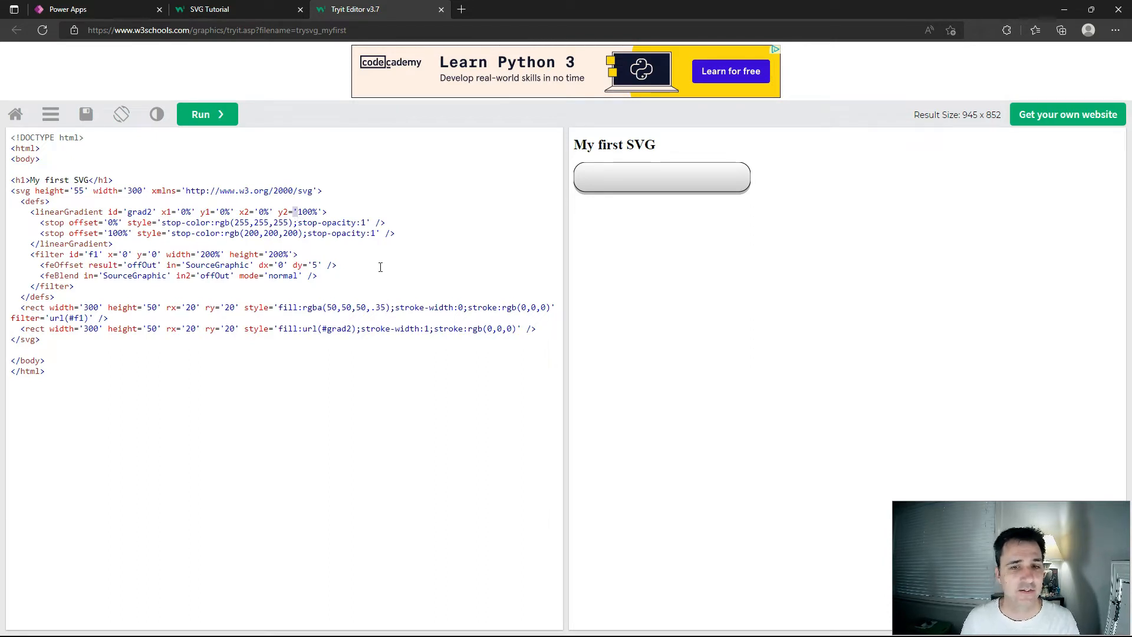
# - Switch to the Power Apps editor, create a new component, and rename it comMenuDemo
pyautogui.click(127, 9)
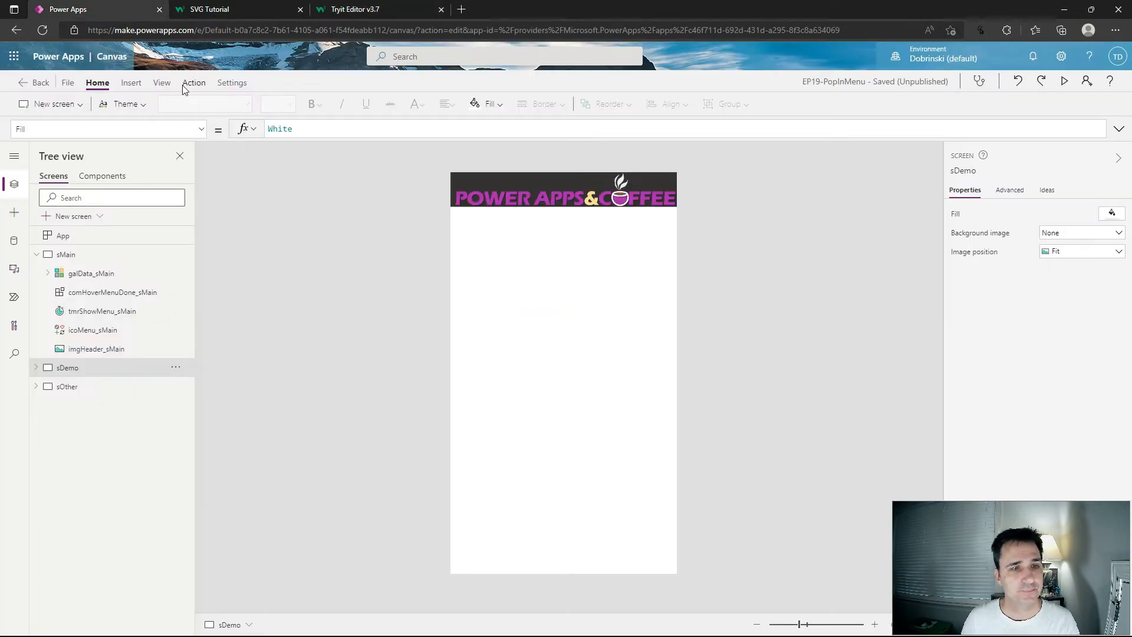
pyautogui.click(111, 176)
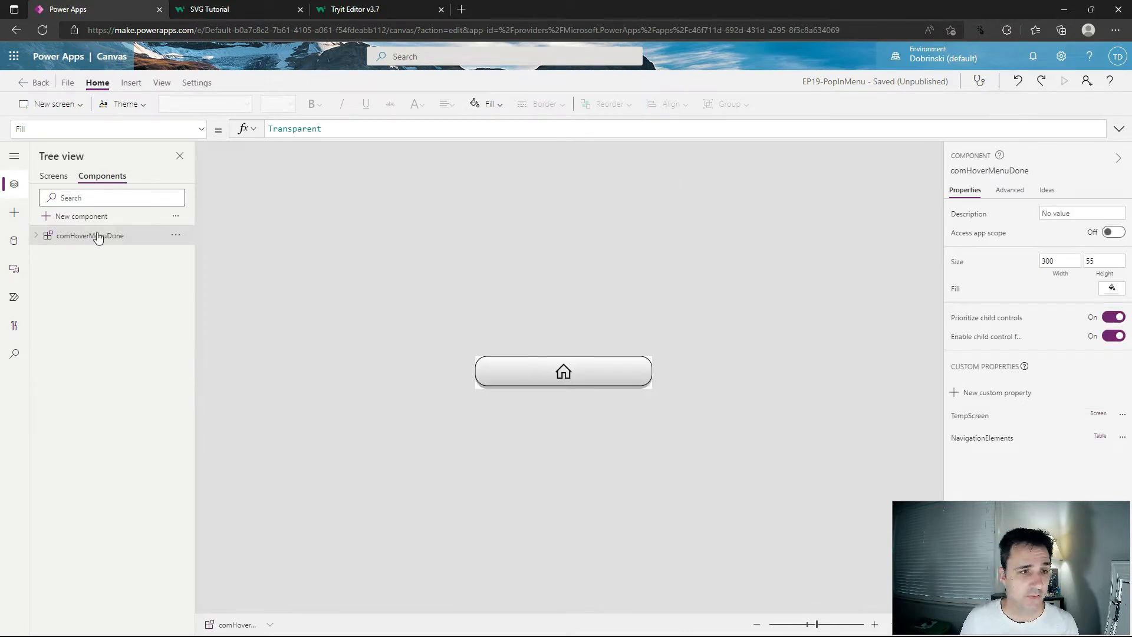
pyautogui.click(82, 217)
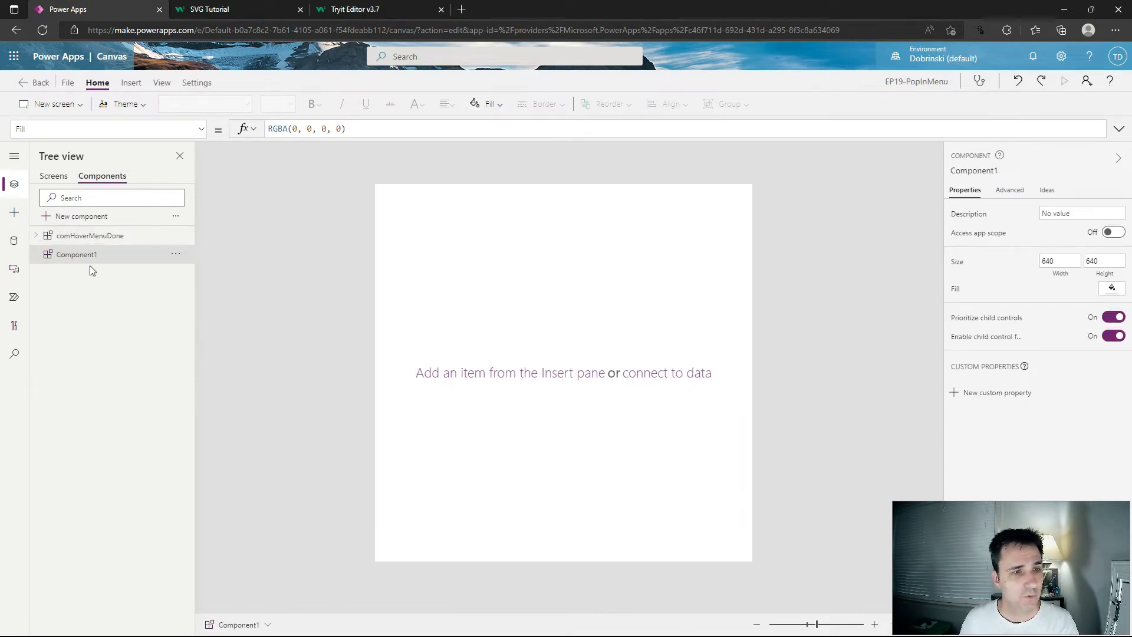
pyautogui.doubleClick(74, 255)
pyautogui.write('com')
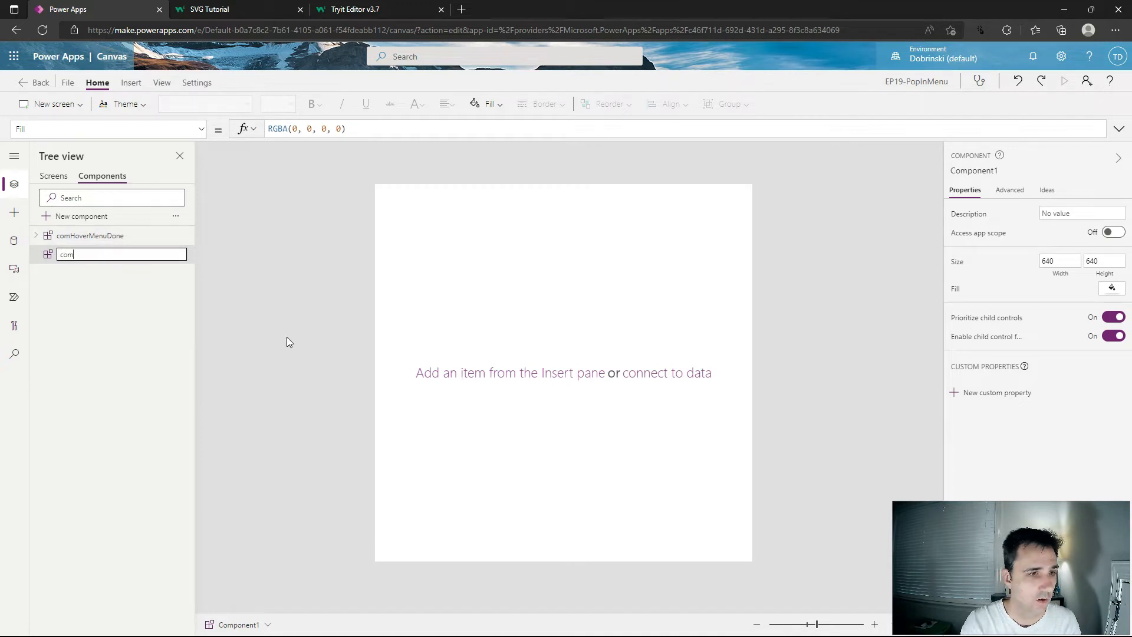
pyautogui.write('Menu')
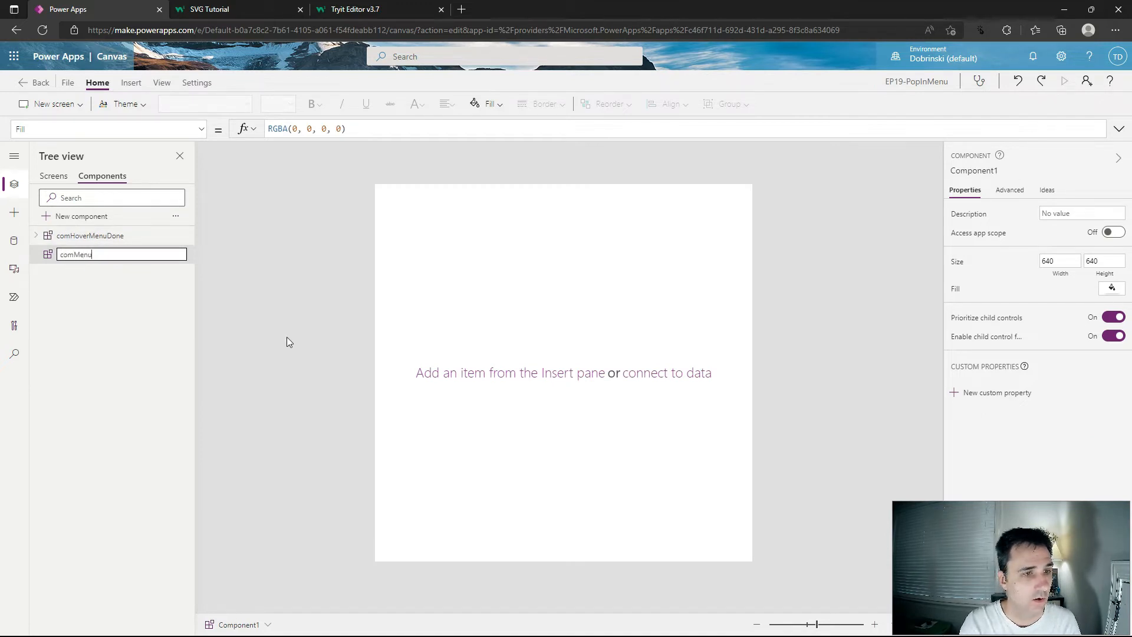
pyautogui.write('Demo')
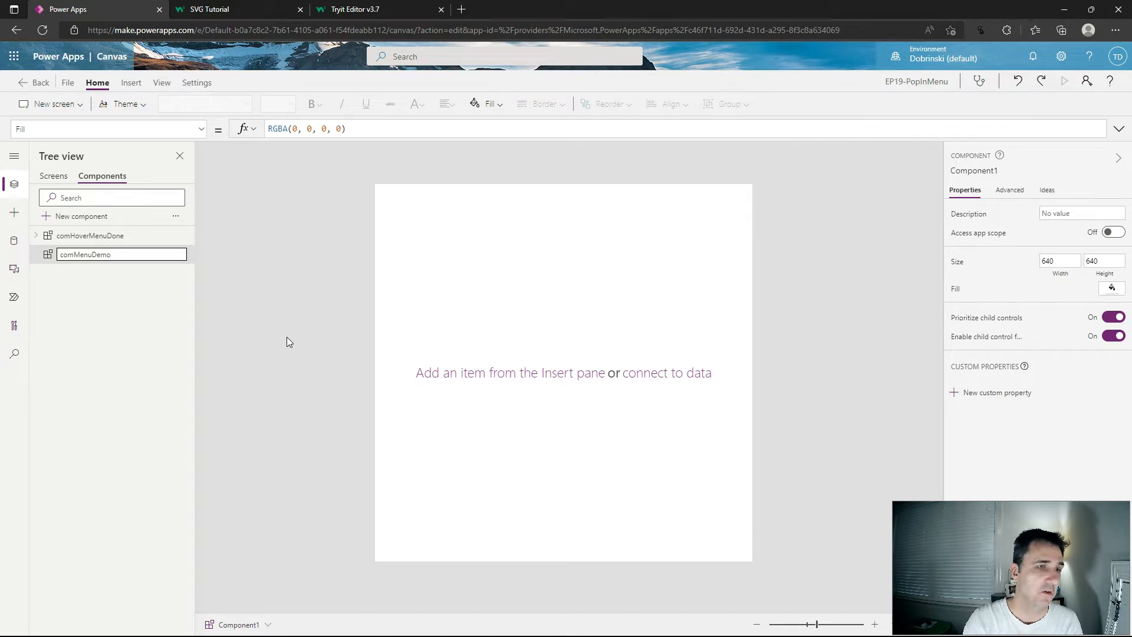
pyautogui.press('Return')
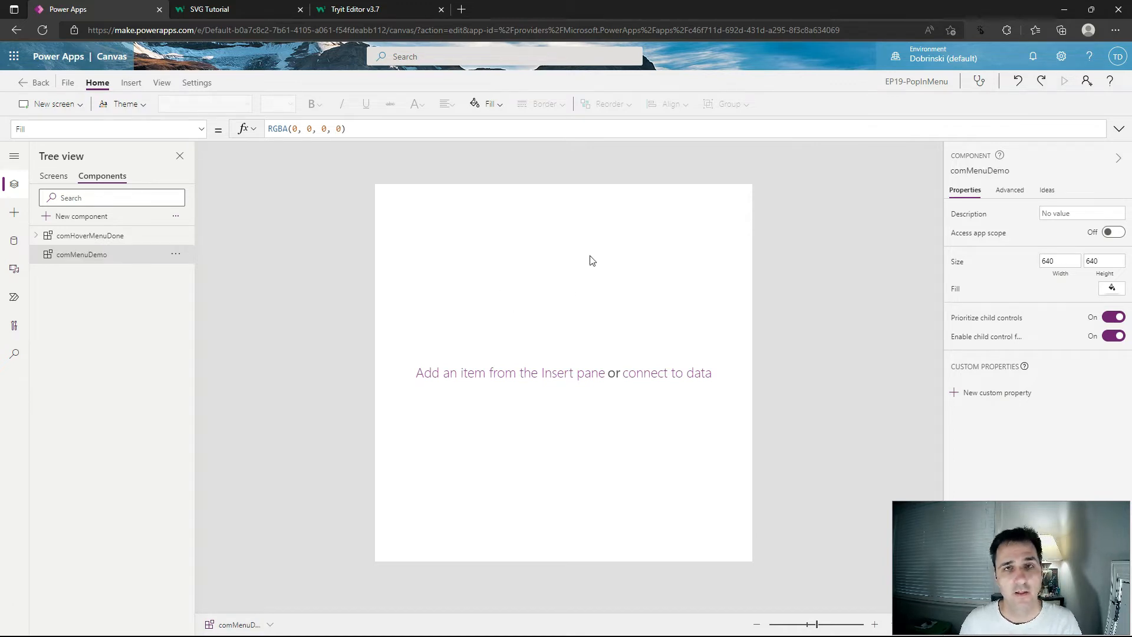
# - Set the comMenuDemo component's size to a width of 300 and a height of 55
pyautogui.click(1052, 261)
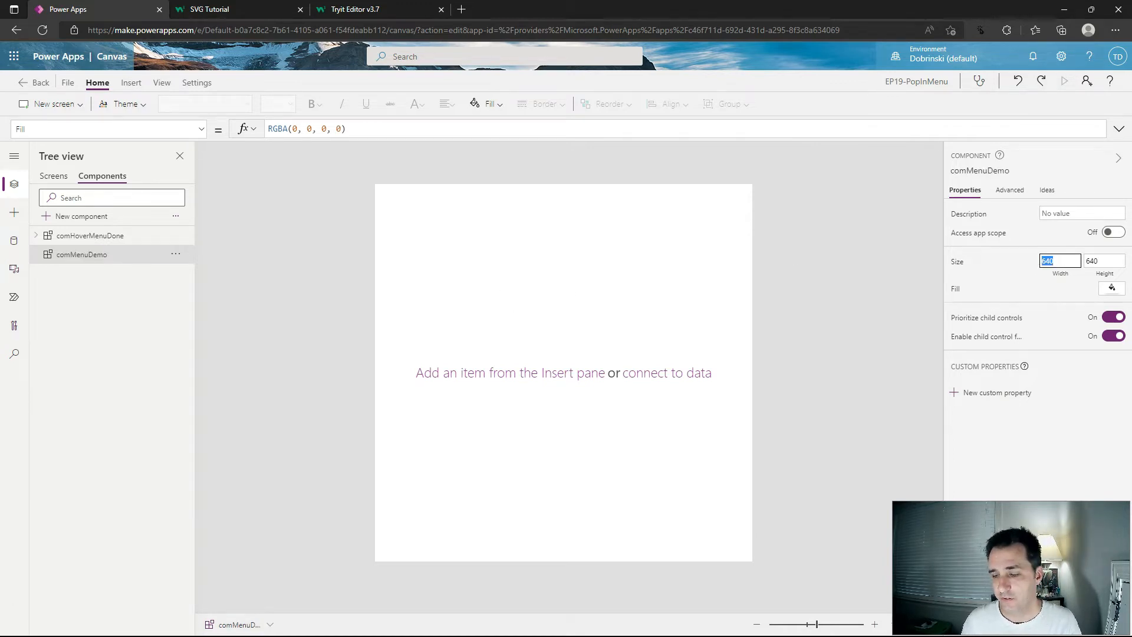
pyautogui.write('300')
pyautogui.press('Tab')
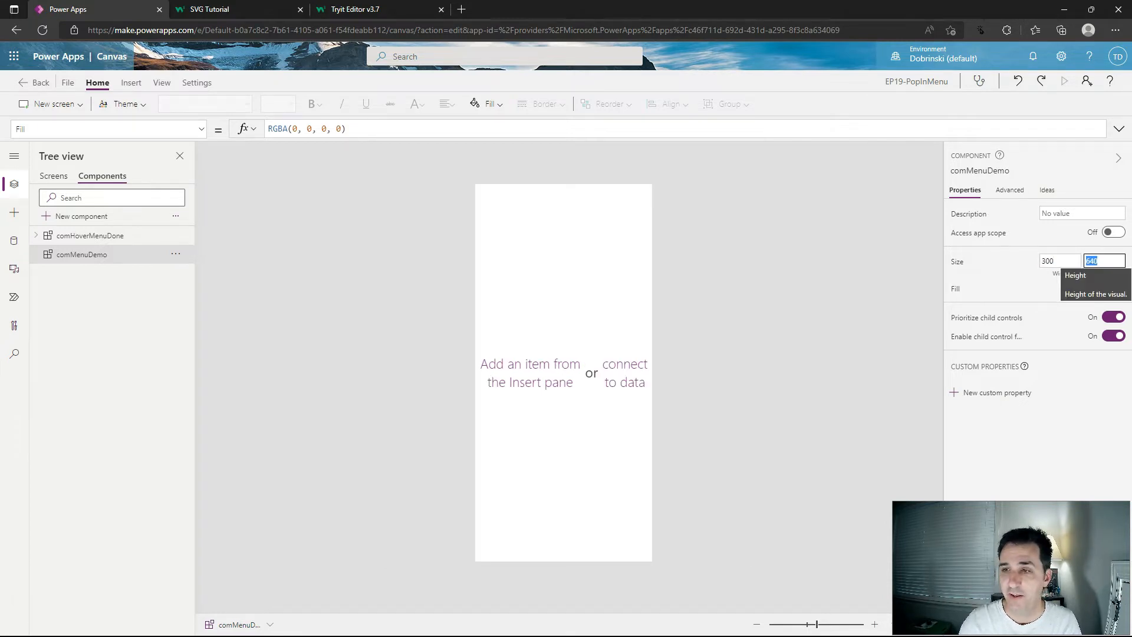
pyautogui.write('55')
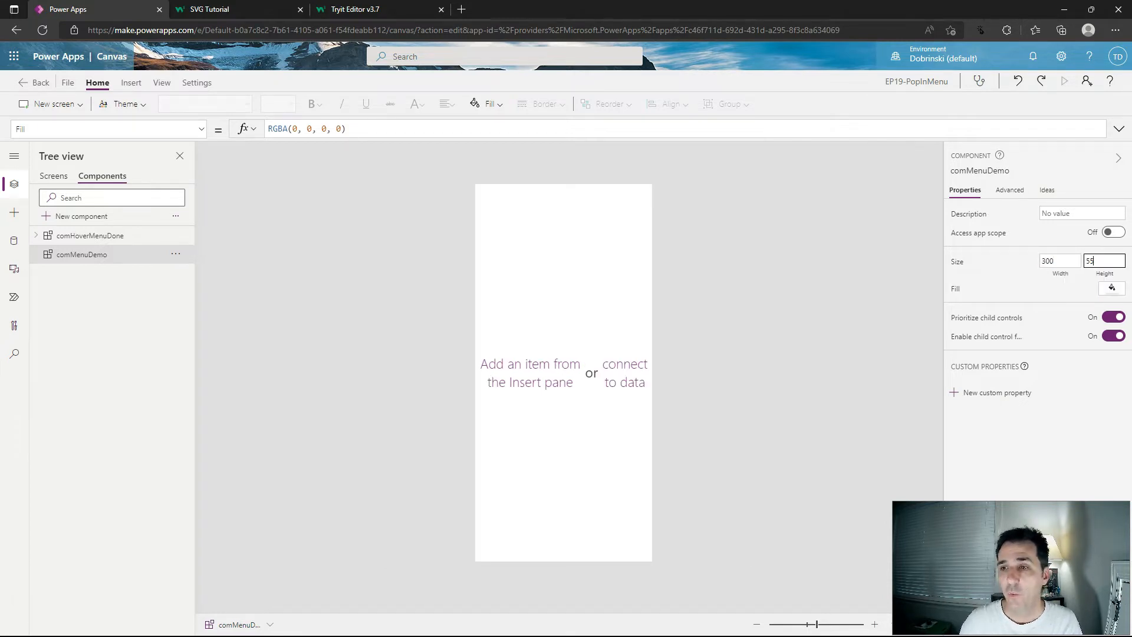
pyautogui.click(1068, 261)
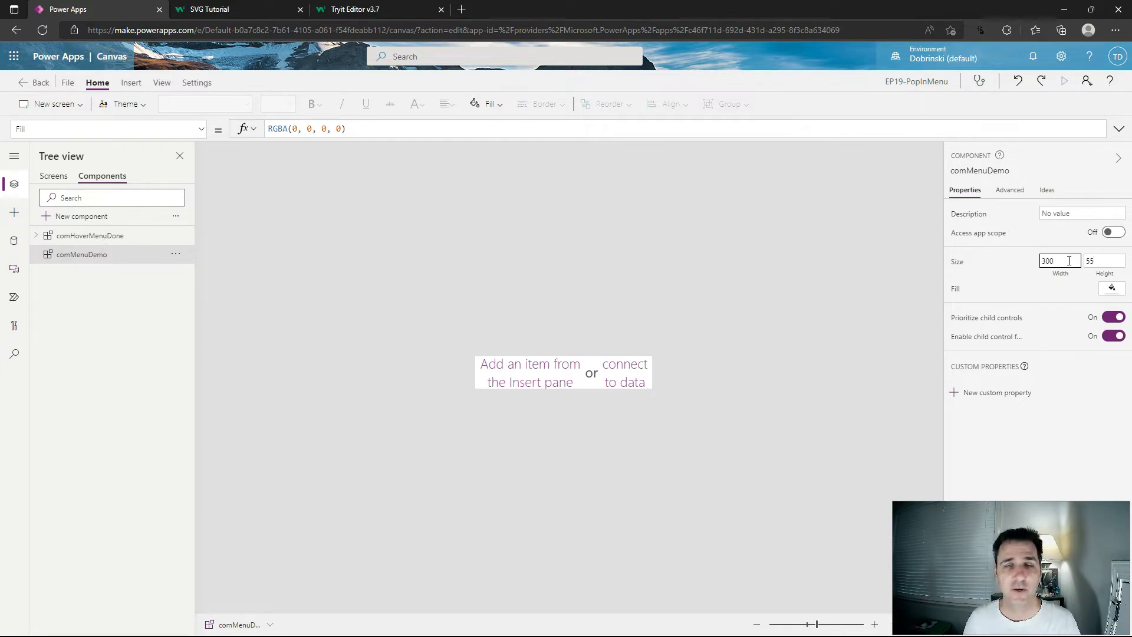
# - Set the comMenuDemo component's Fill to Transparent
pyautogui.click(13, 214)
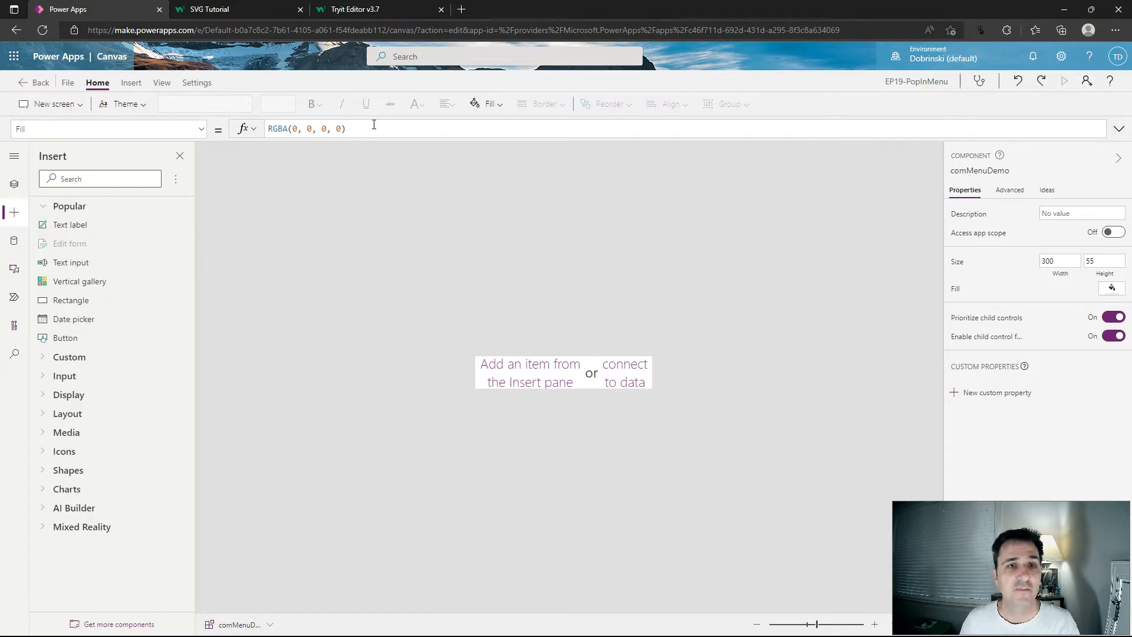
pyautogui.moveTo(372, 127); pyautogui.dragTo(202, 129)
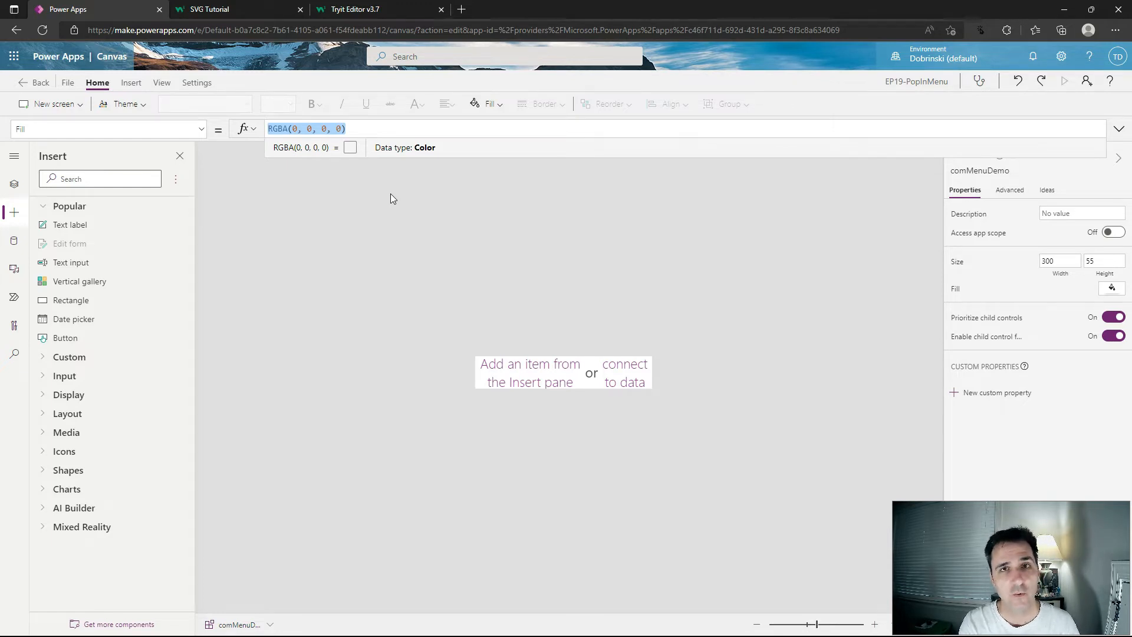
pyautogui.write('Transpa')
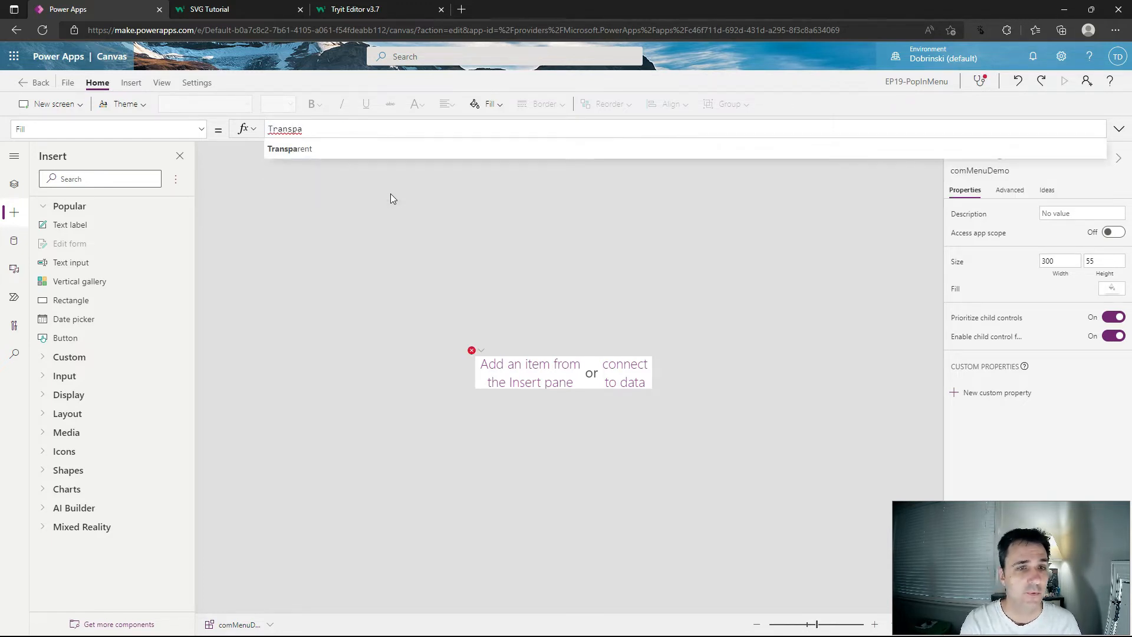
pyautogui.click(318, 152)
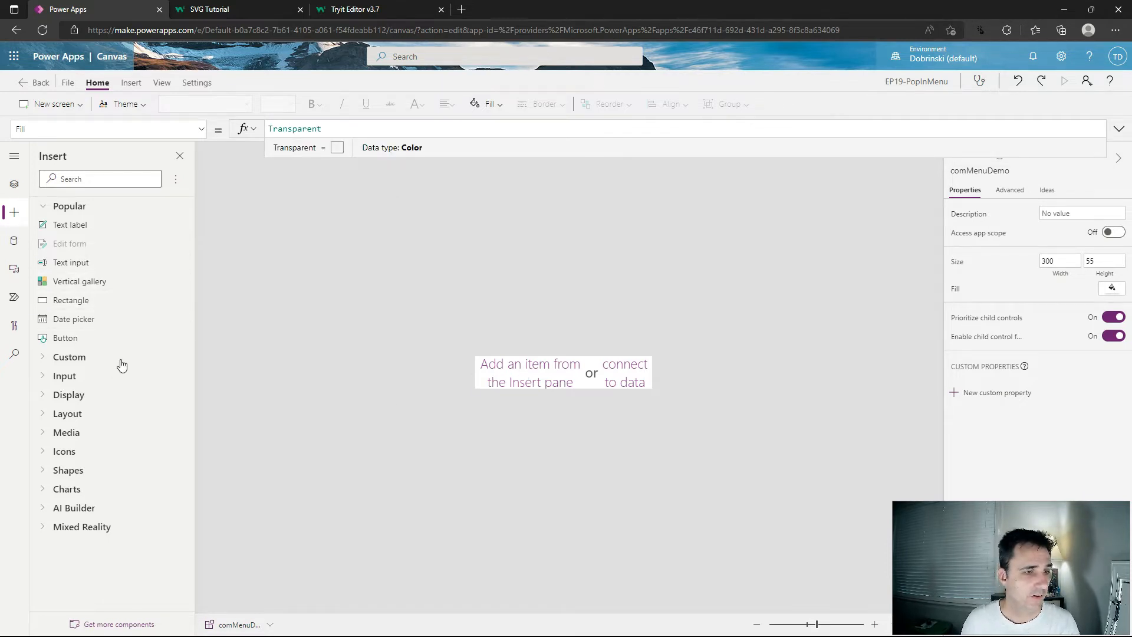
# - Add an image control to the component and replace its Image formula with the SVG code from the Tryit editor
pyautogui.click(45, 430)
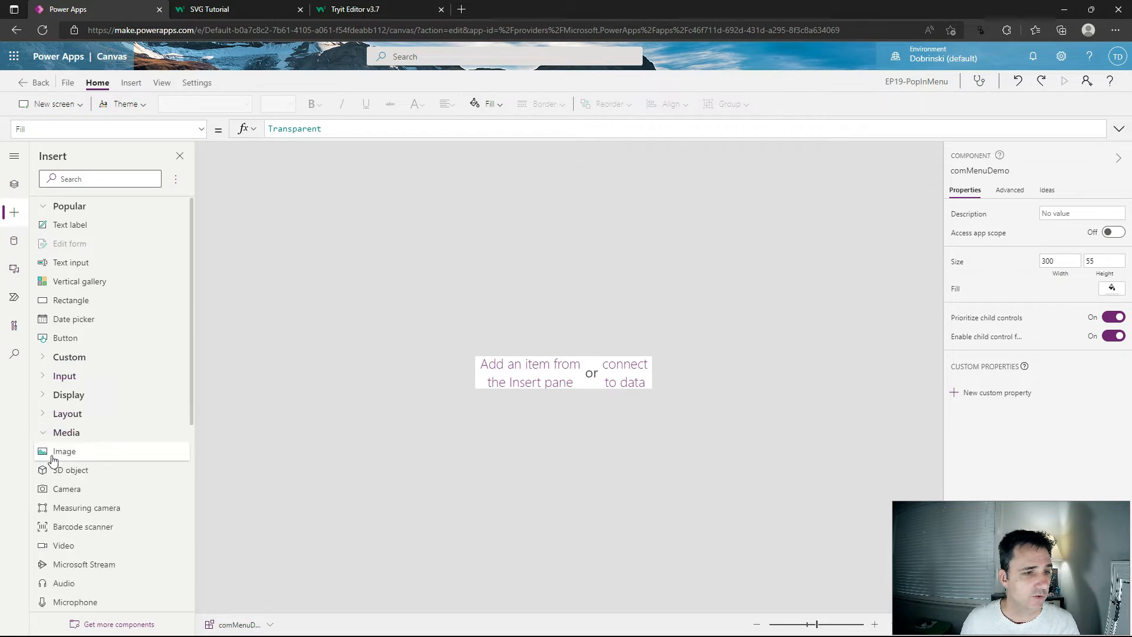
pyautogui.moveTo(65, 451); pyautogui.dragTo(515, 380)
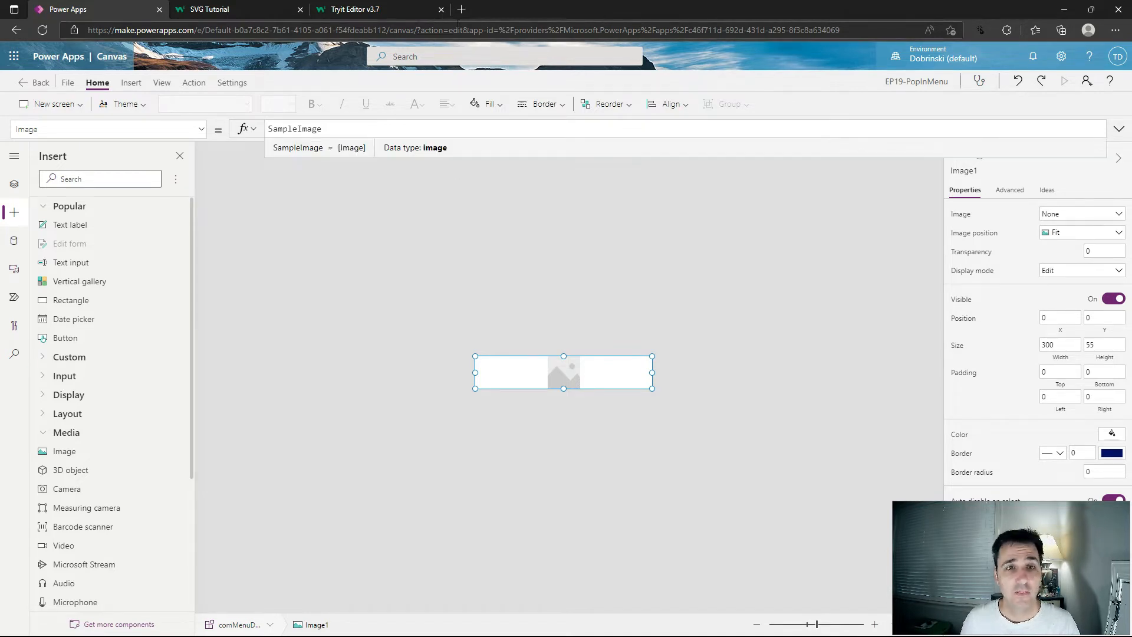
pyautogui.click(377, 9)
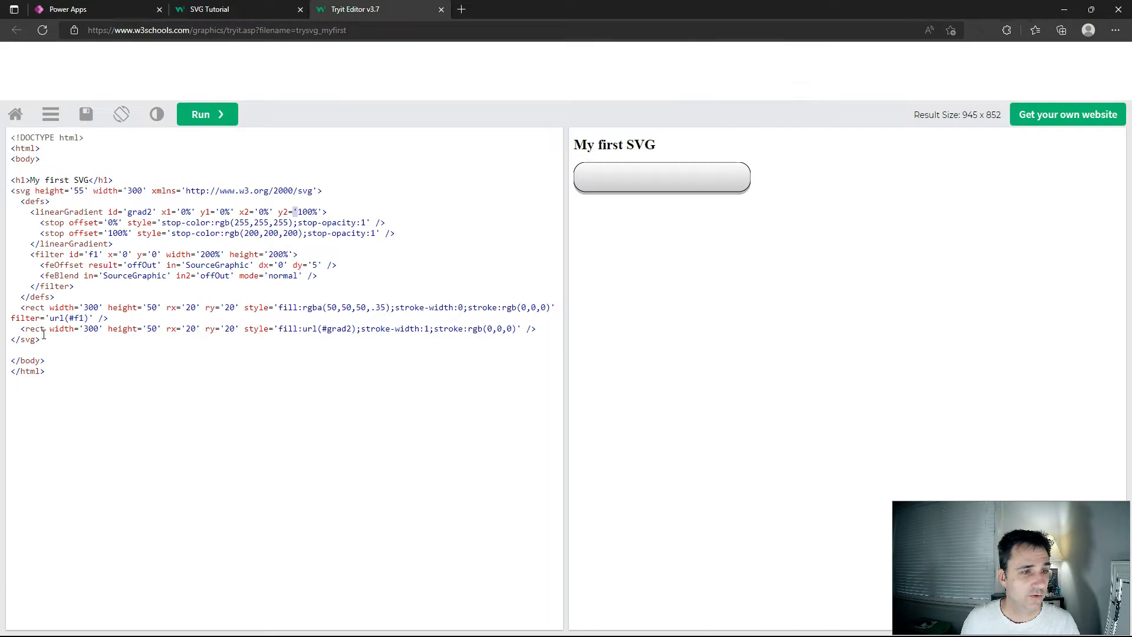
pyautogui.click(63, 11)
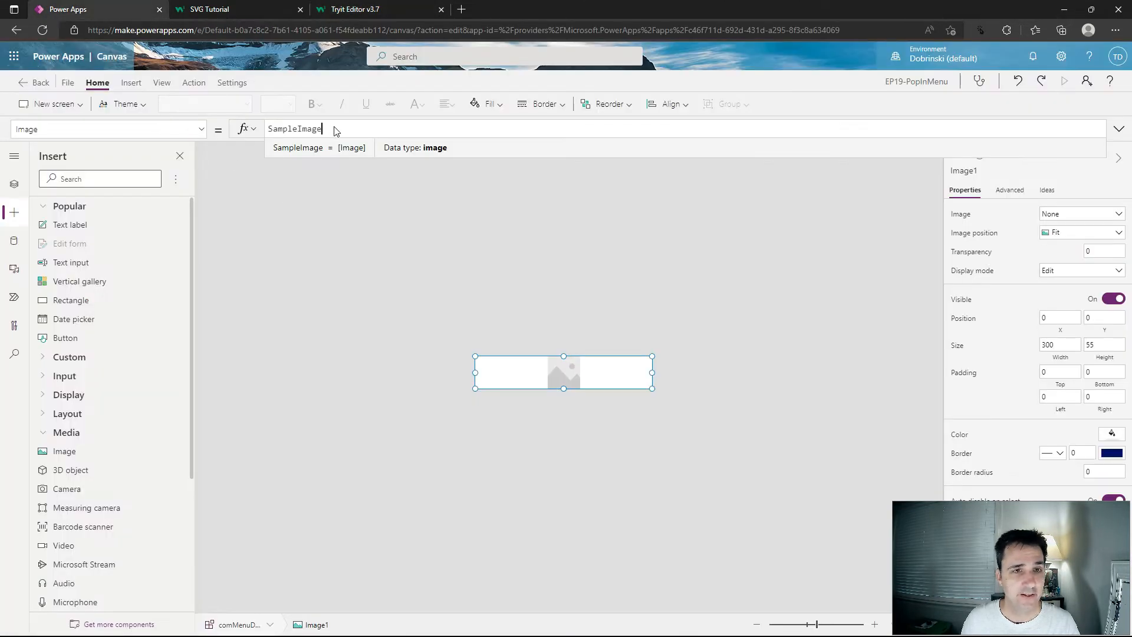
pyautogui.moveTo(336, 131); pyautogui.dragTo(238, 127)
pyautogui.hotkey('ctrl', 'v')
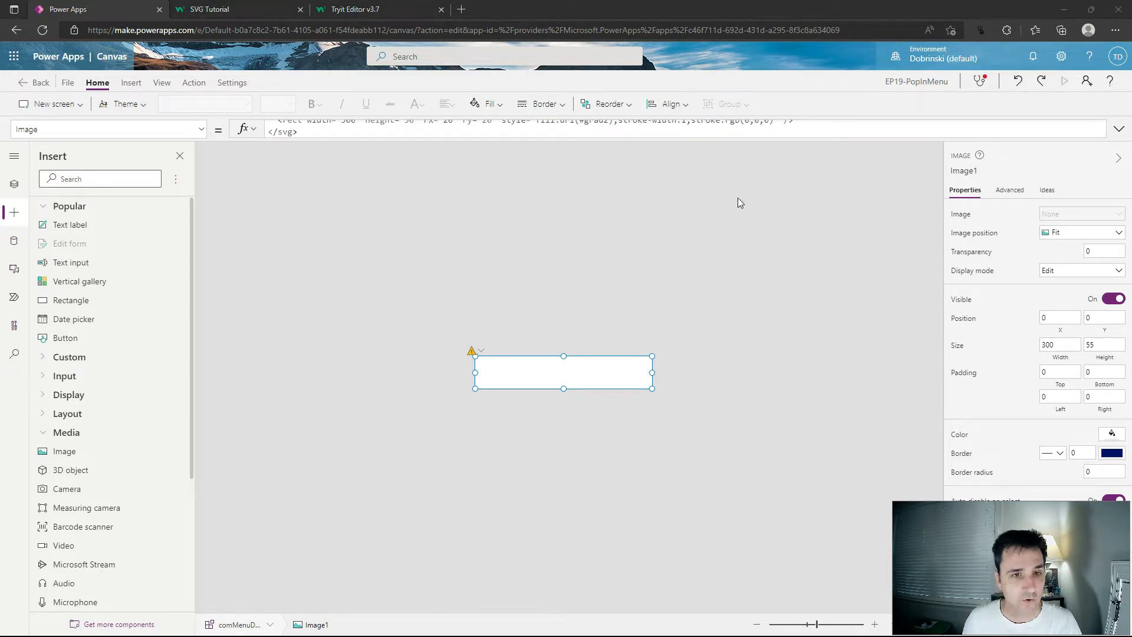
# - Wrap the image's SVG code as "data:image/svg+xml," & EncodeUrl("…") and review the complete formula
pyautogui.click(1117, 129)
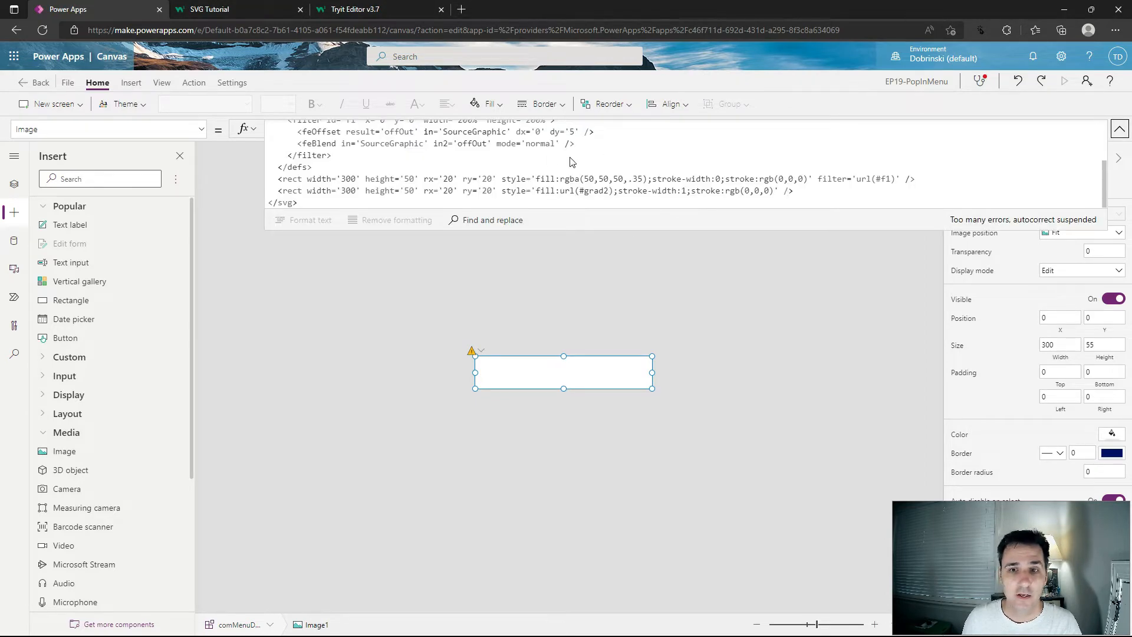
pyautogui.scroll(3, 377, 153)
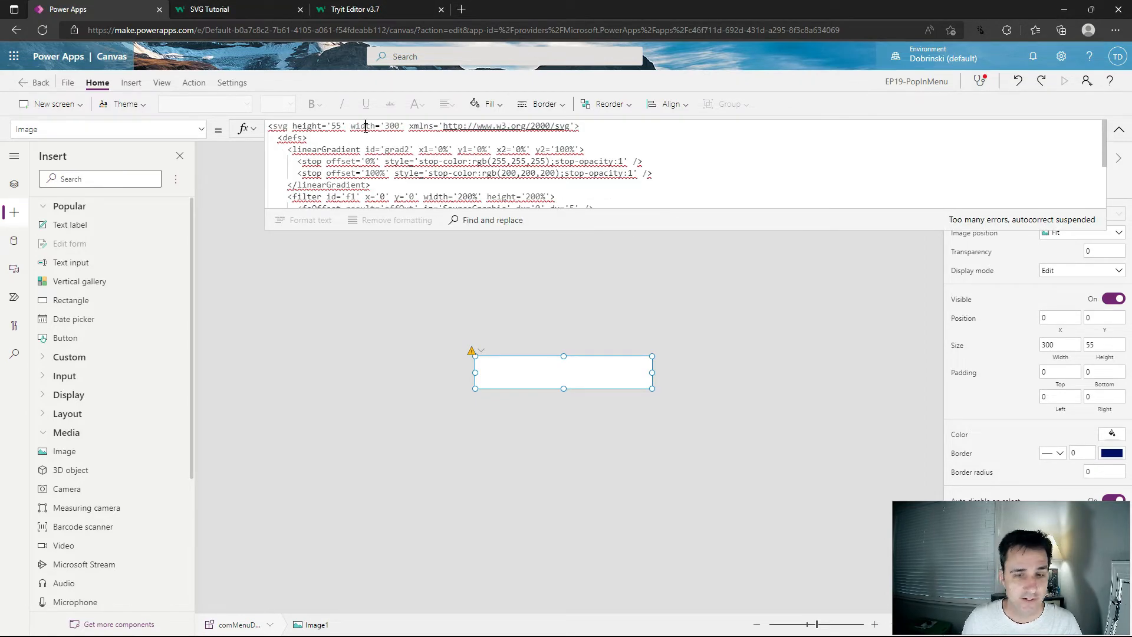
pyautogui.write('"data:image/svg+xml," & EncodeUrl("')
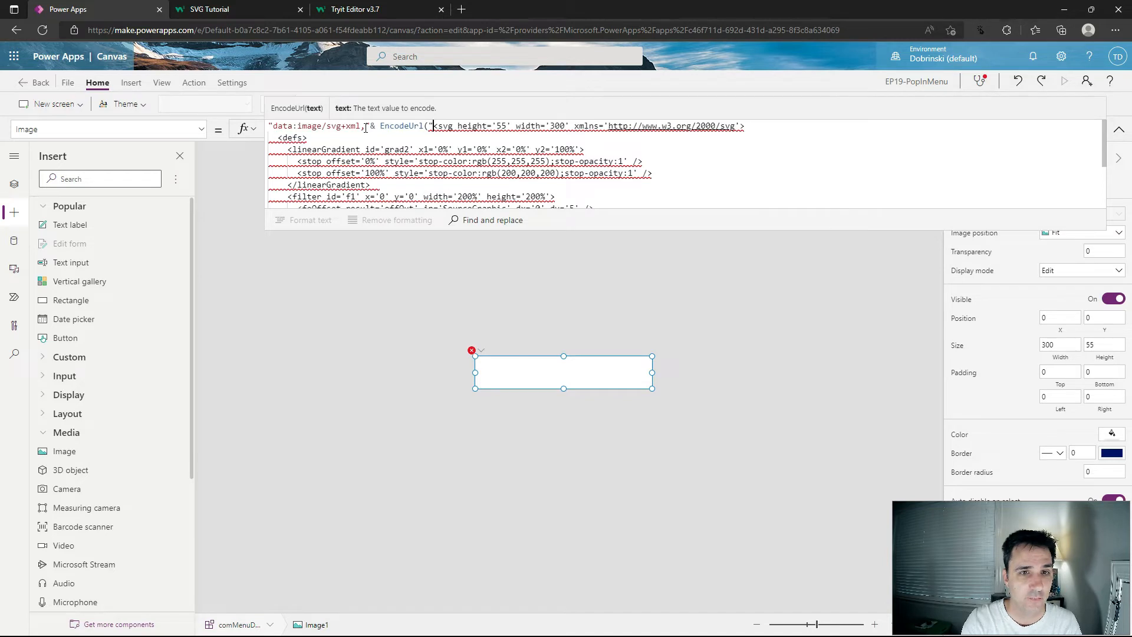
pyautogui.hotkey('shift', 'Home')
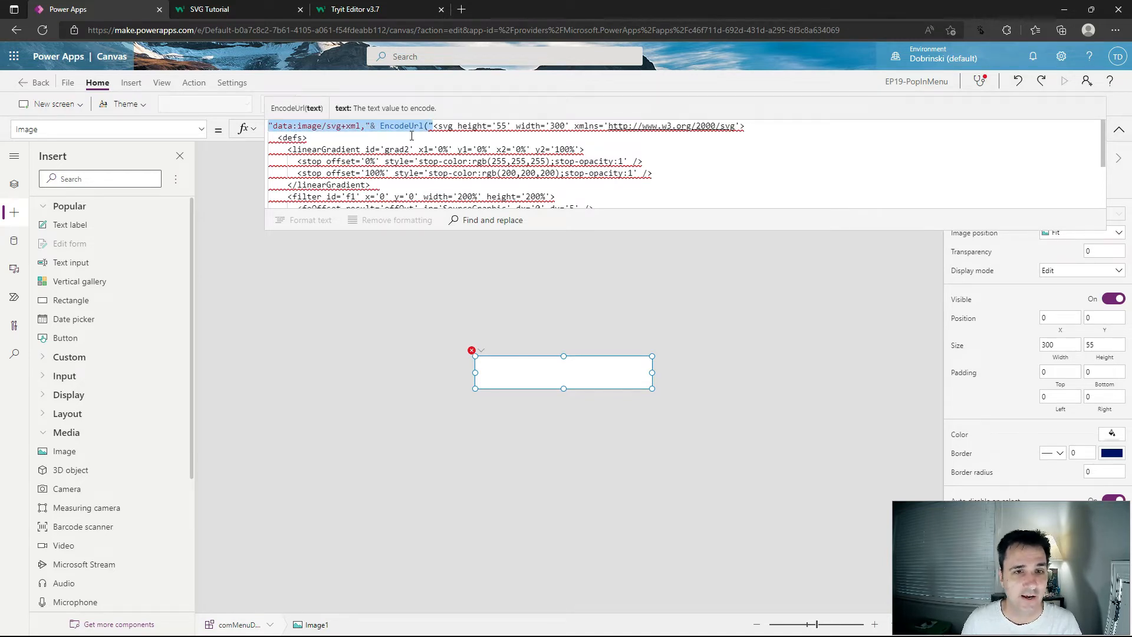
pyautogui.scroll(-2, 429, 152)
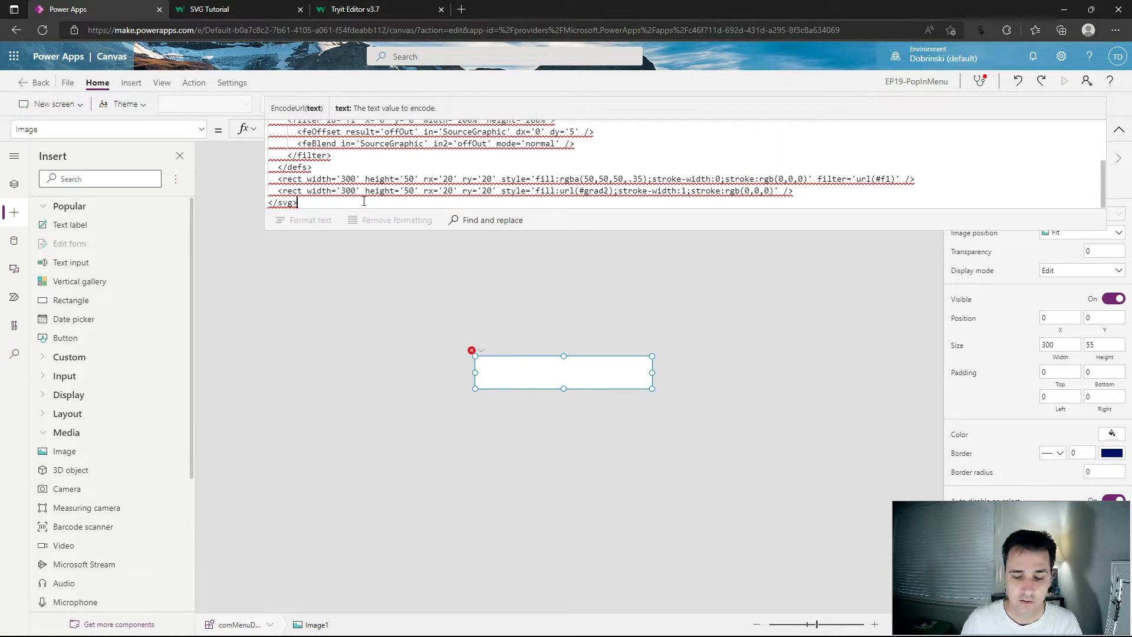
pyautogui.write('")')
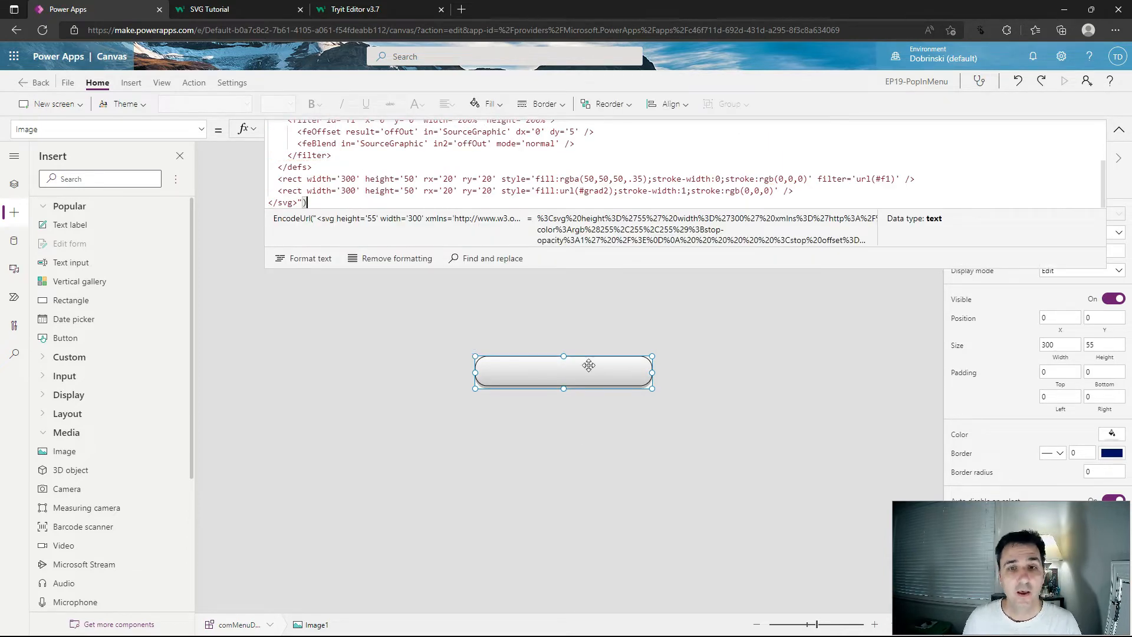
pyautogui.moveTo(838, 269); pyautogui.dragTo(837, 454)
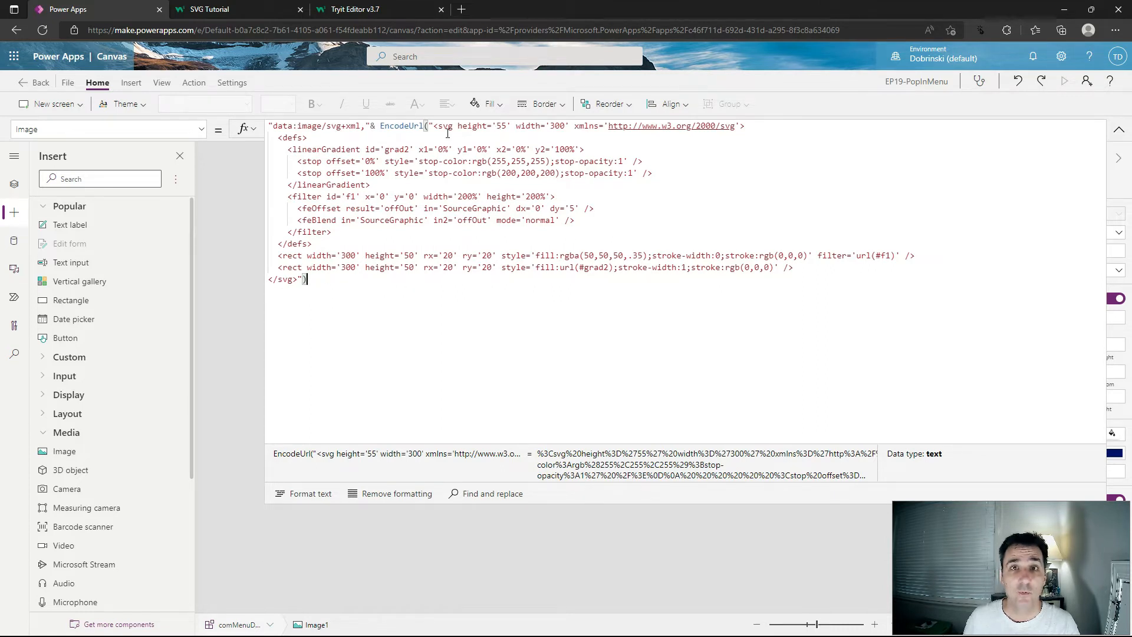
pyautogui.click(351, 126)
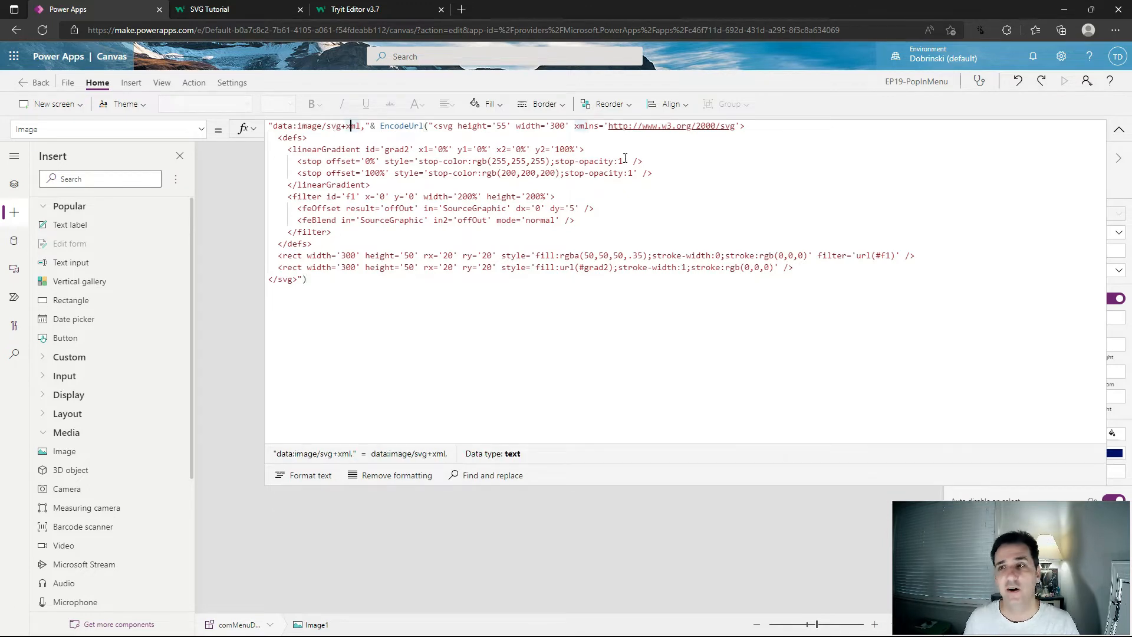
pyautogui.click(1119, 129)
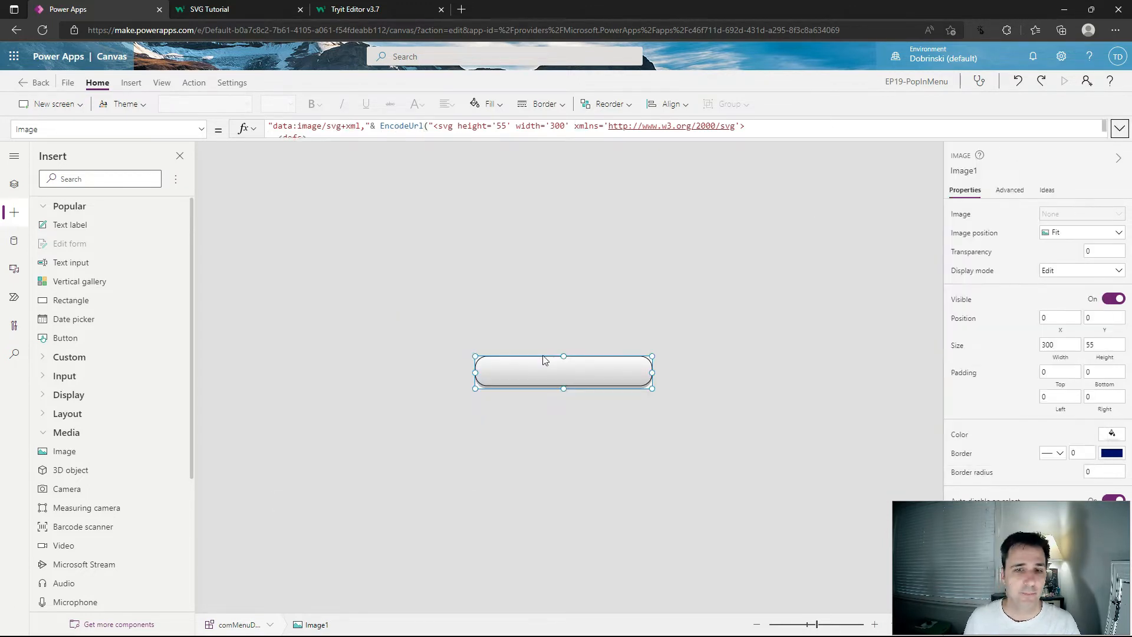
# - Create an input custom property named TempScreen with data type Screen on the comMenuDemo component
pyautogui.click(493, 312)
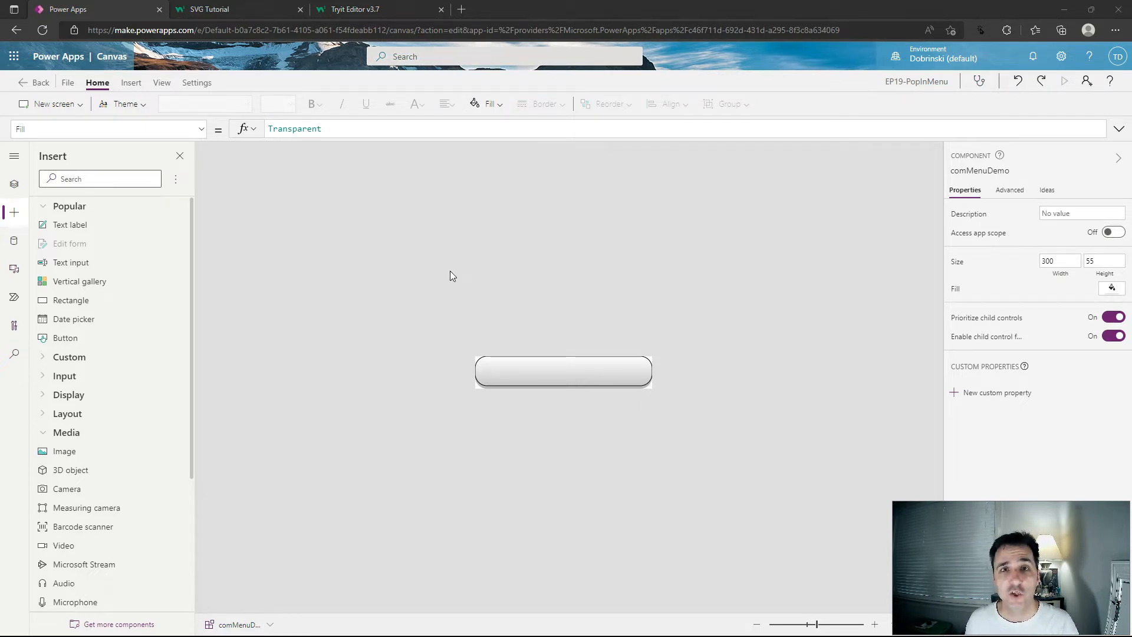
pyautogui.click(968, 399)
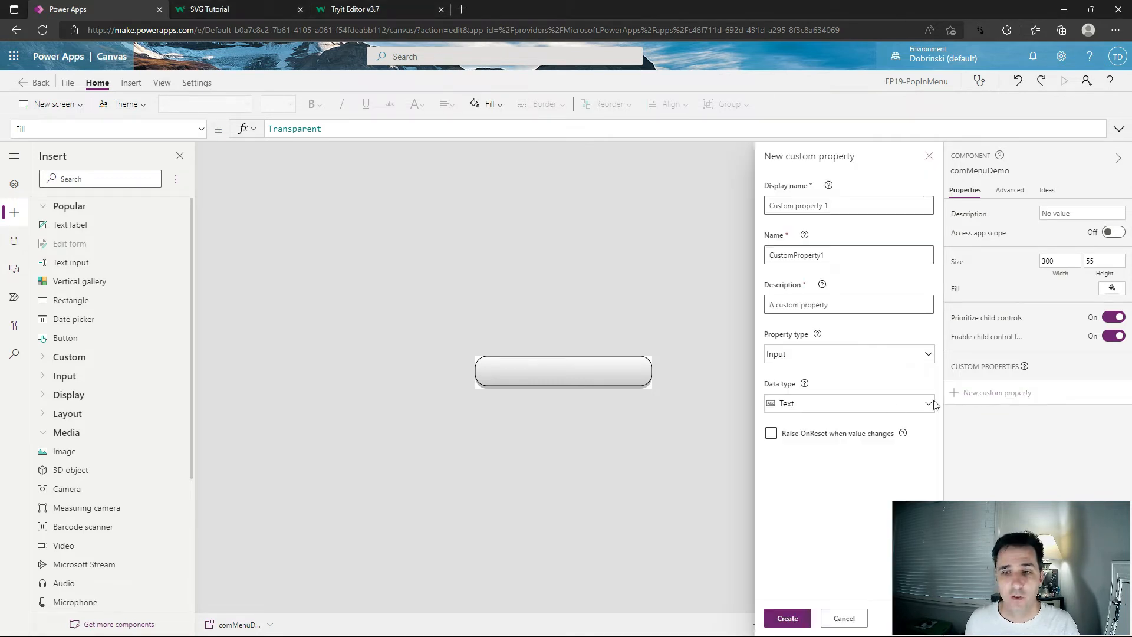
pyautogui.tripleClick(795, 208)
pyautogui.write('Tem')
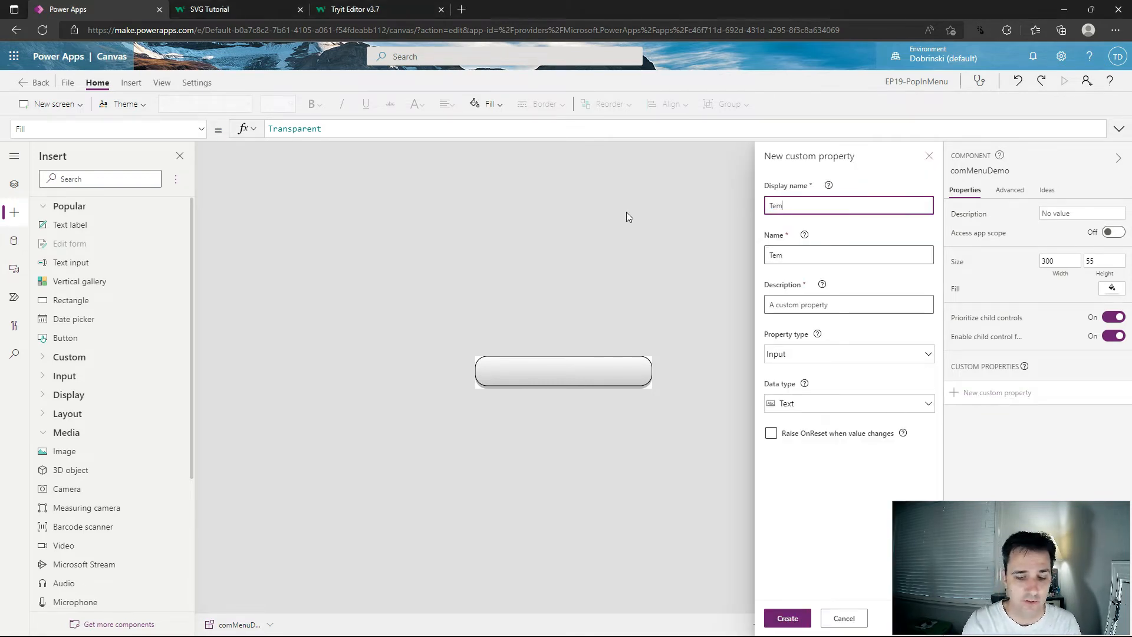
pyautogui.write('pScreen')
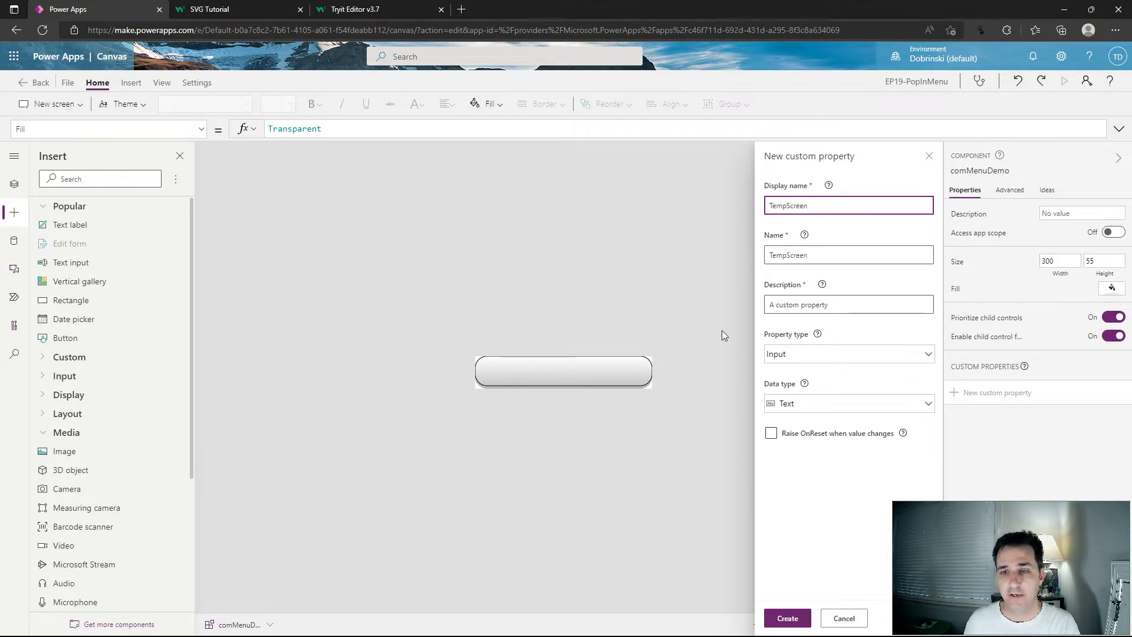
pyautogui.click(776, 361)
pyautogui.click(777, 370)
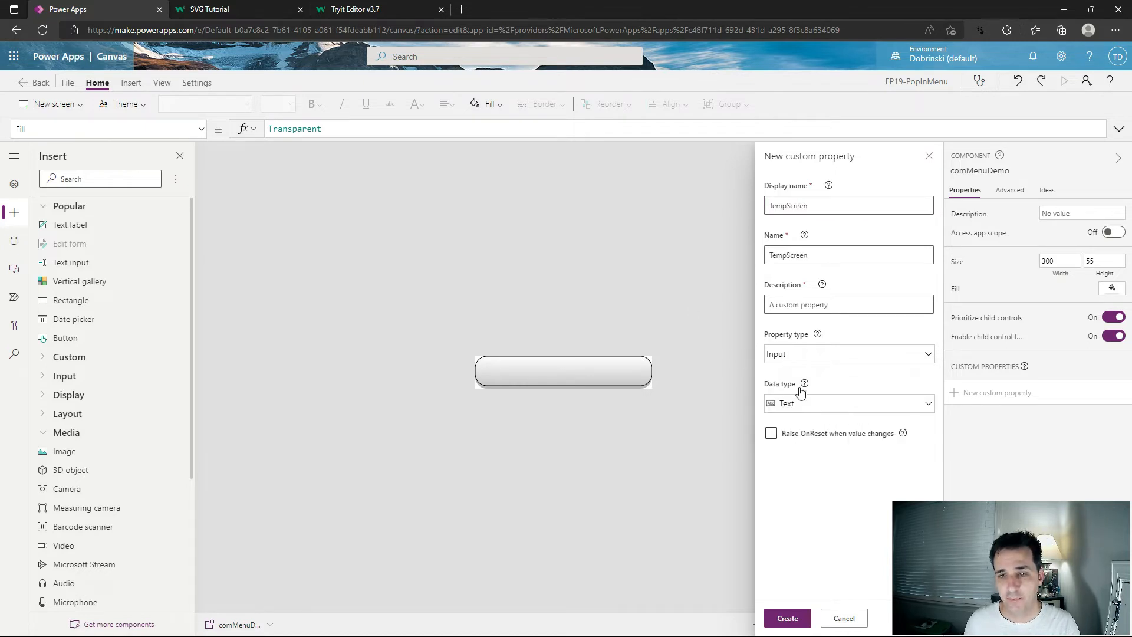
pyautogui.click(799, 404)
pyautogui.click(791, 257)
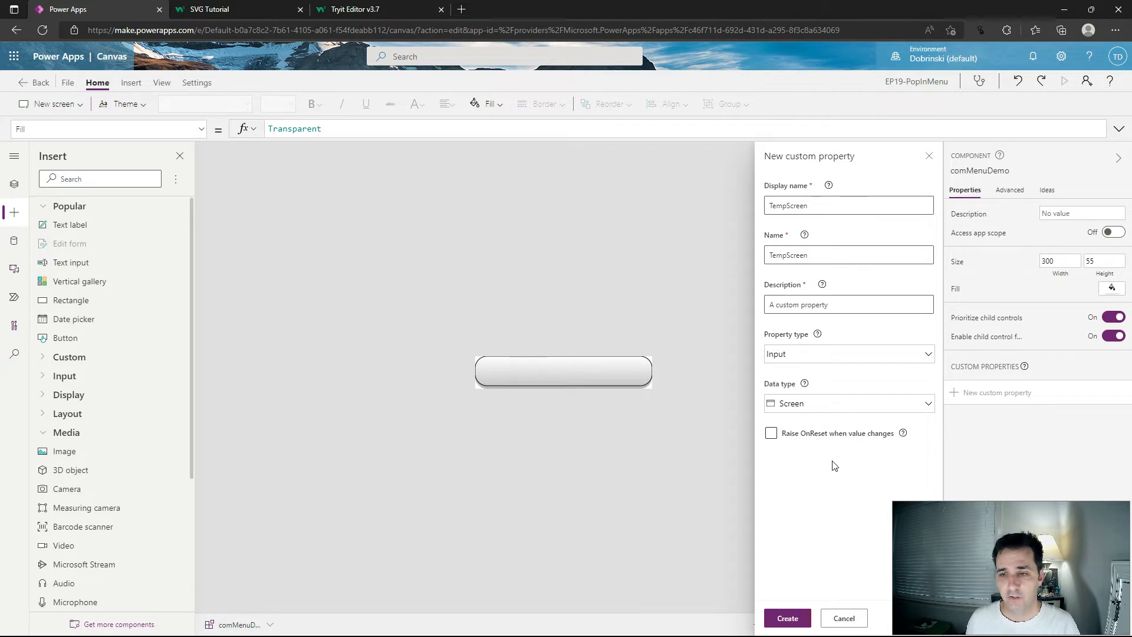
pyautogui.click(798, 619)
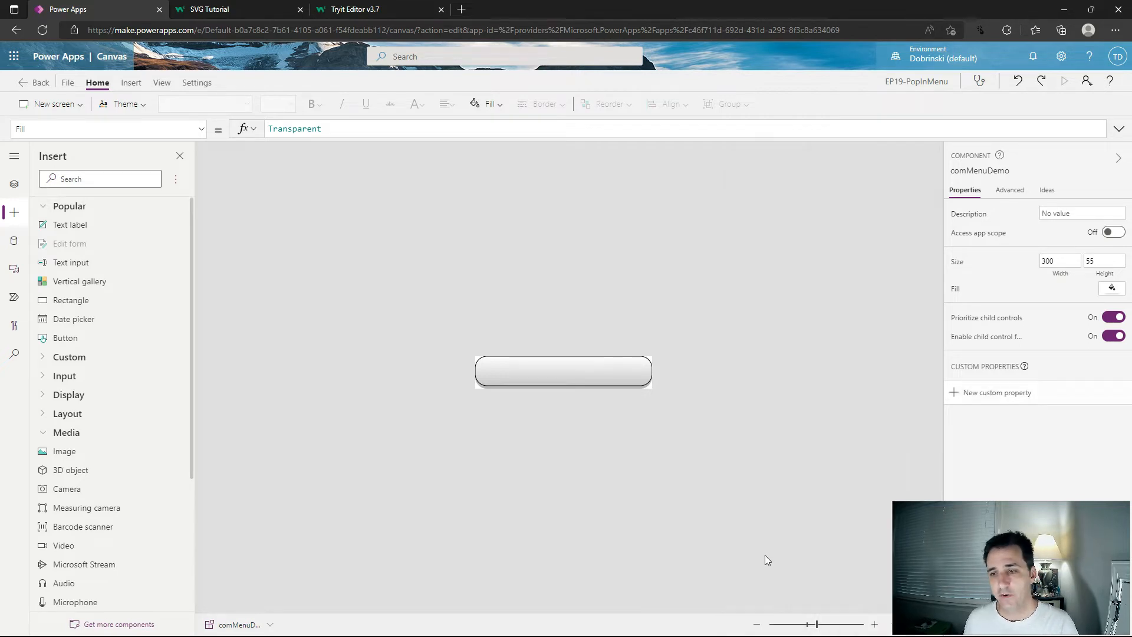
# - Create an input custom property named NavigationElements with data type Table and OnReset raised when its value changes
pyautogui.click(992, 396)
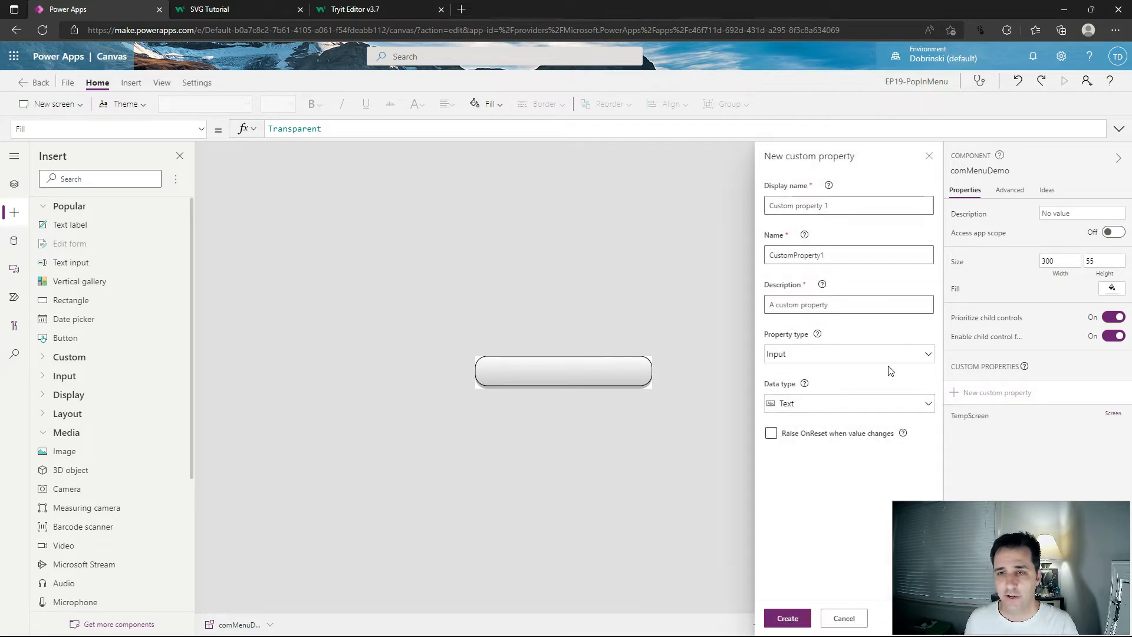
pyautogui.click(856, 207)
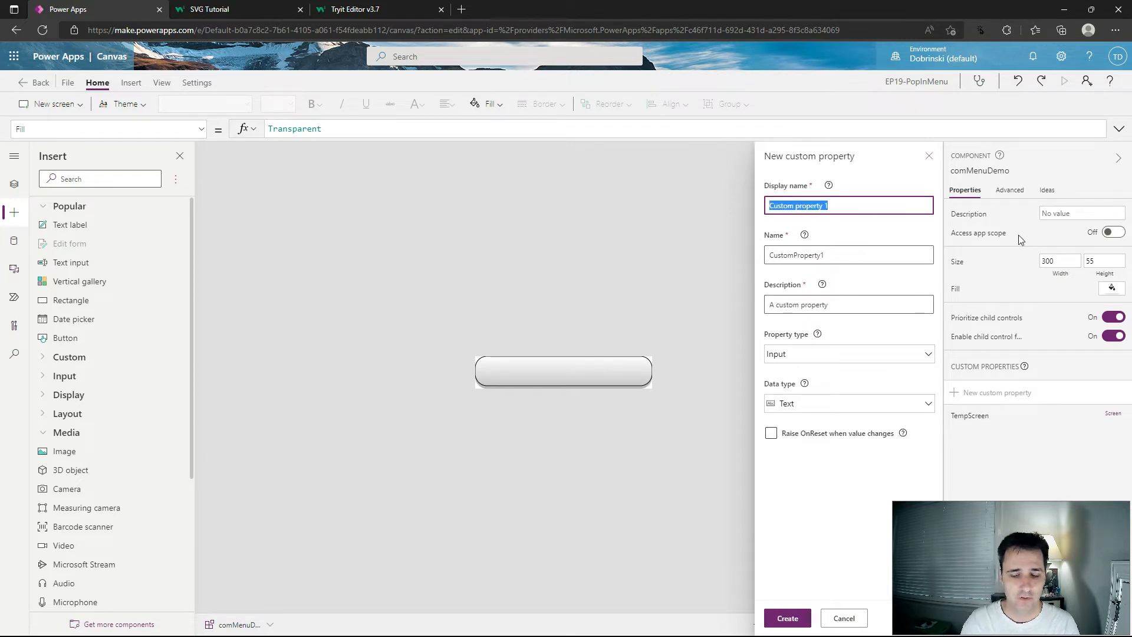
pyautogui.write('Navigaton')
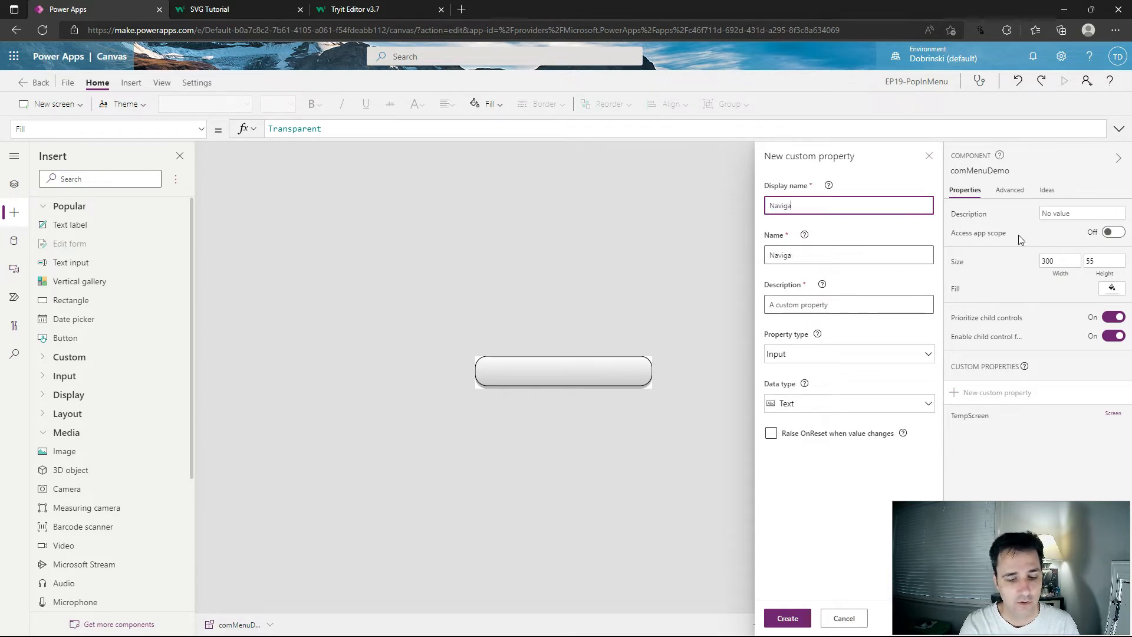
pyautogui.press('BackSpace')
pyautogui.press('BackSpace')
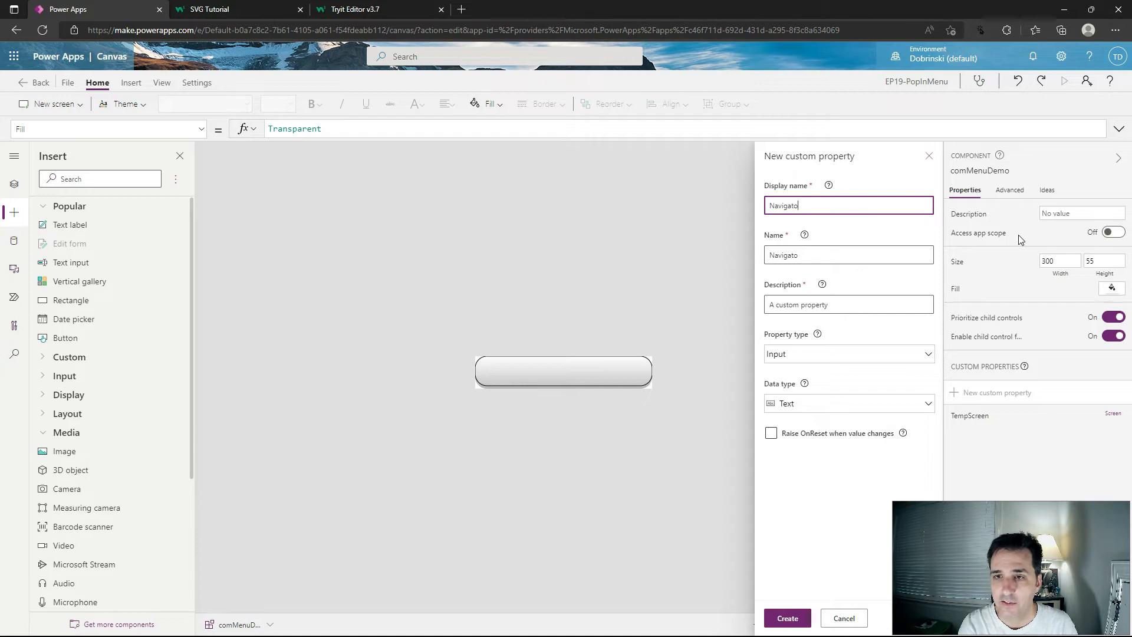
pyautogui.write('ionElements')
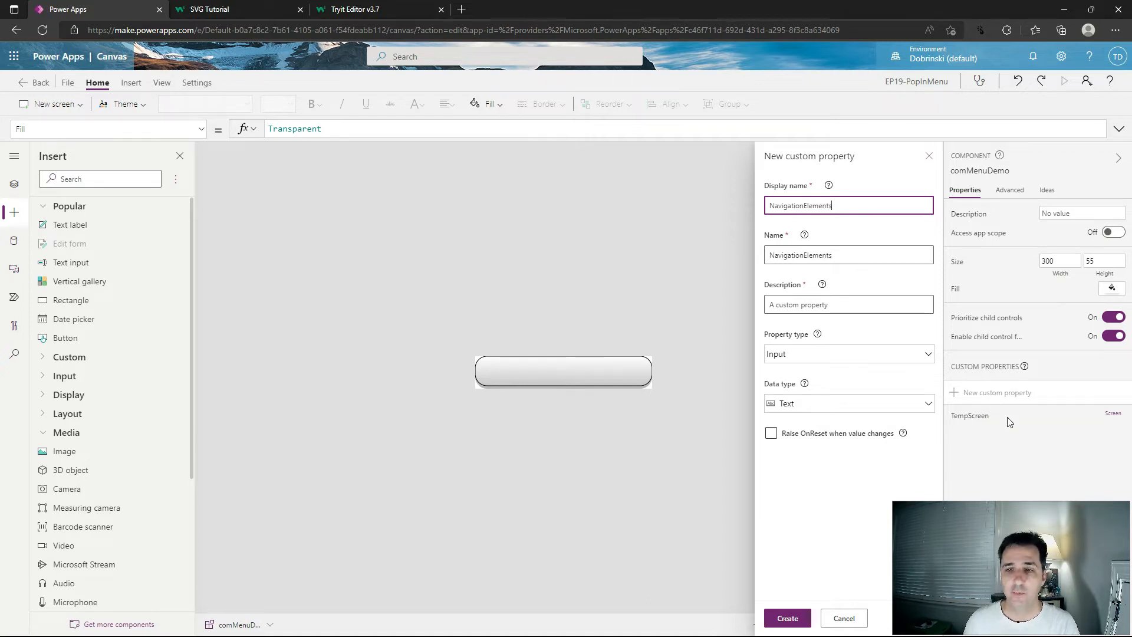
pyautogui.click(797, 403)
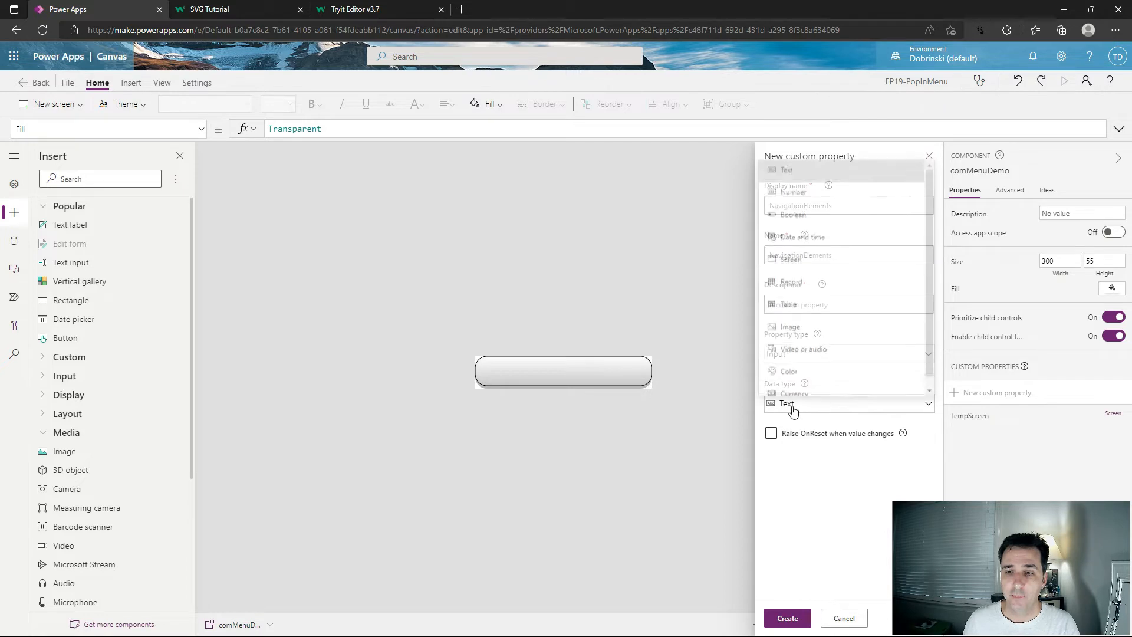
pyautogui.click(790, 301)
pyautogui.click(770, 433)
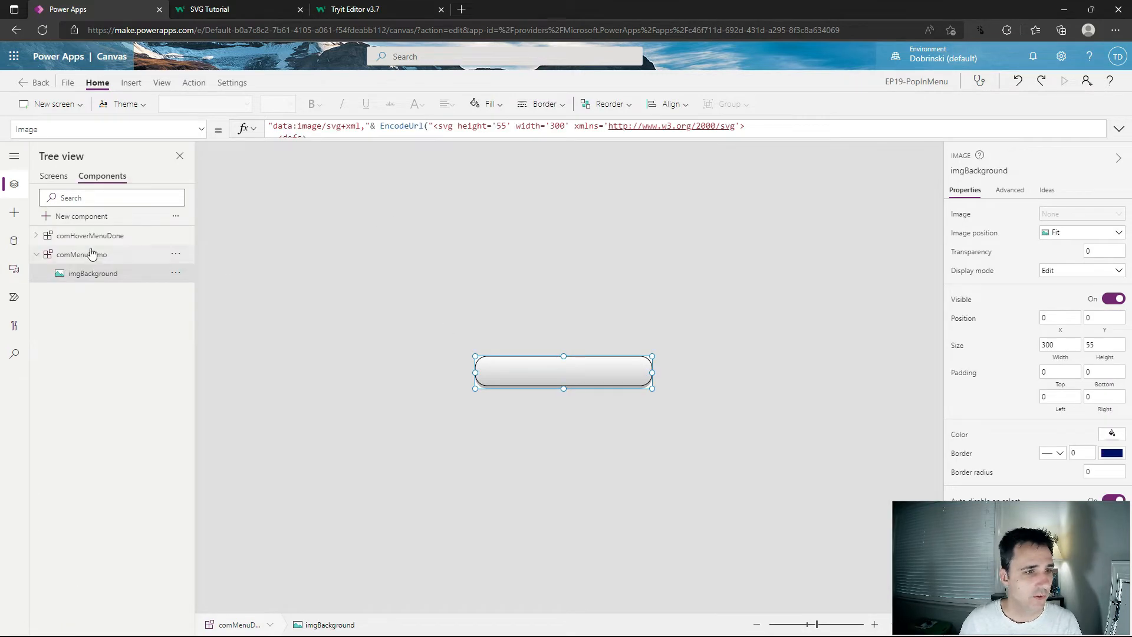
# - In comMenuDemo's NavigationElements formula, replace the sample record's fields with Icon:Icon.Home and a Screen field
pyautogui.click(93, 247)
pyautogui.click(201, 129)
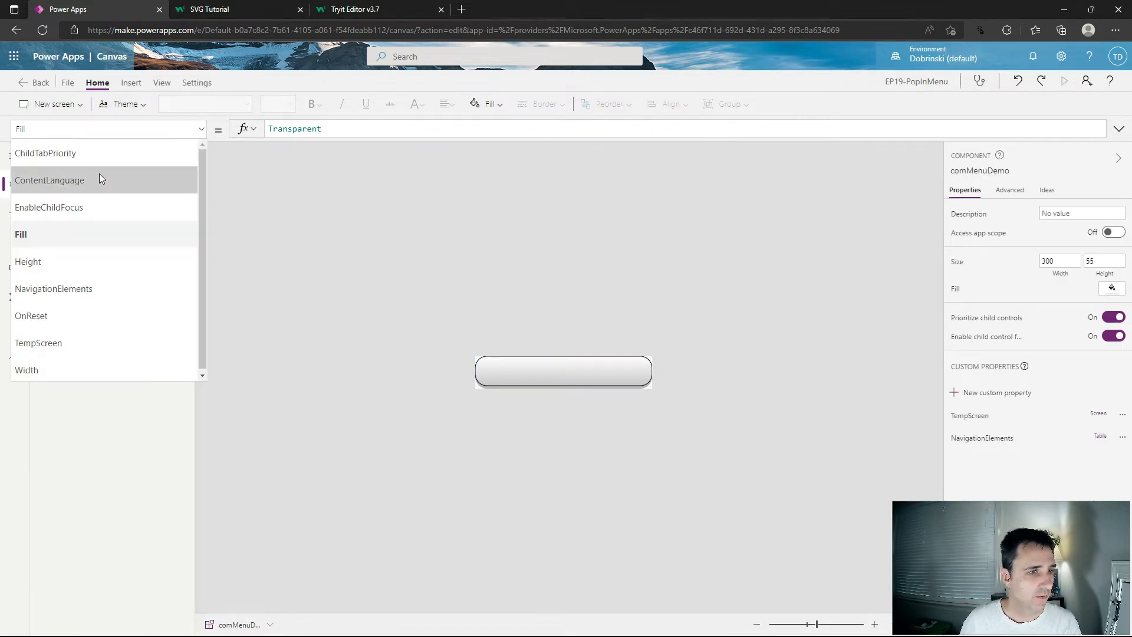
pyautogui.click(83, 288)
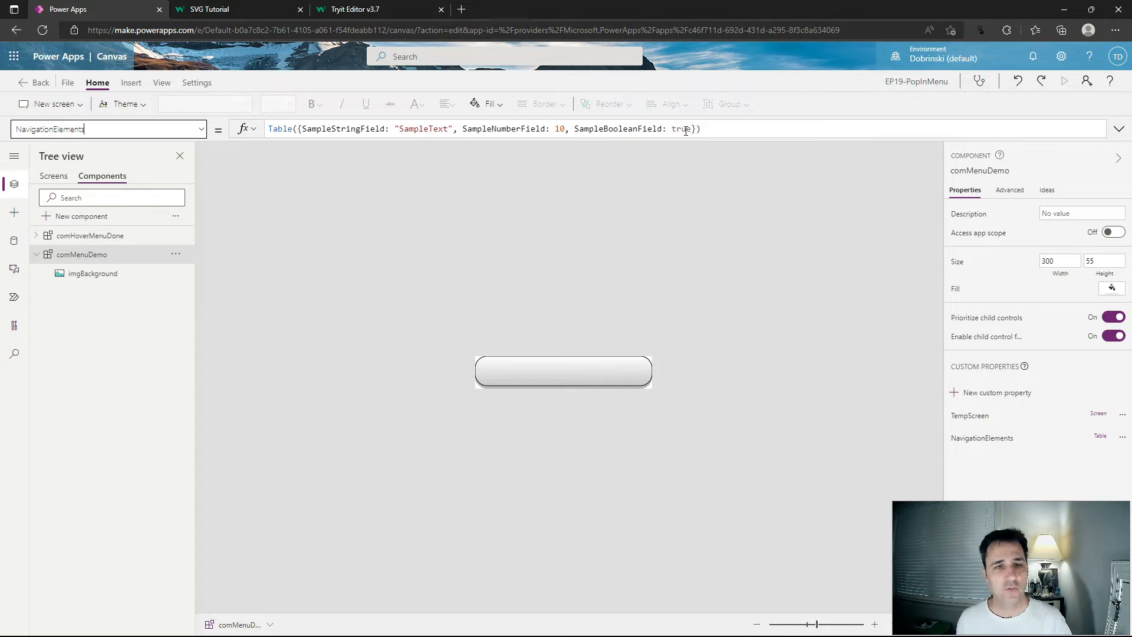
pyautogui.click(301, 128)
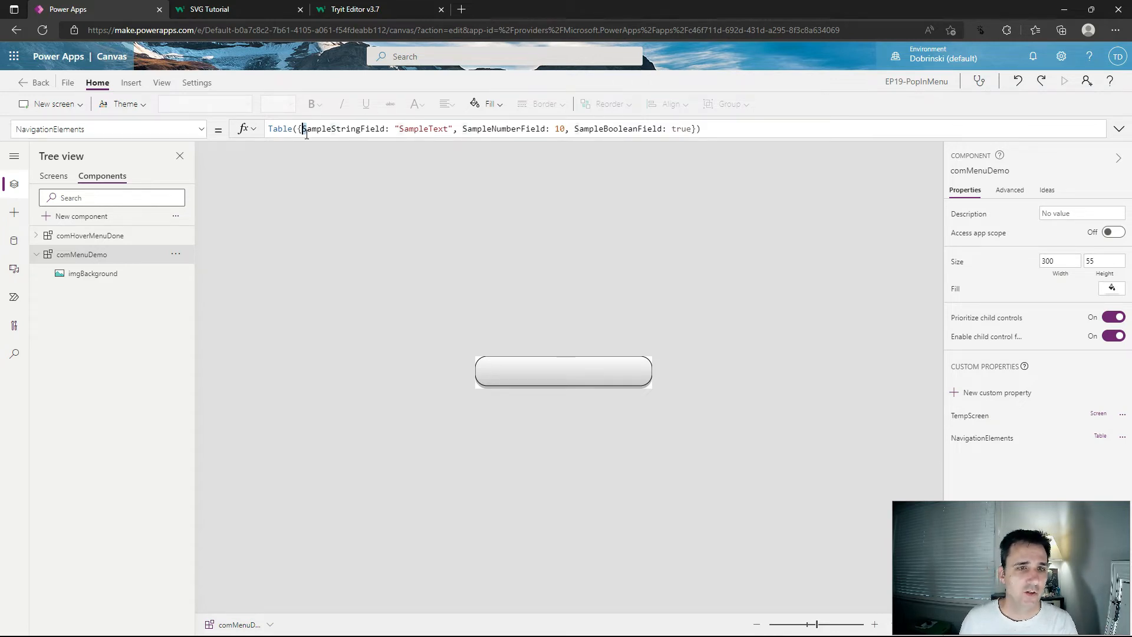
pyautogui.hotkey('ctrl', 'shift', 'Right')
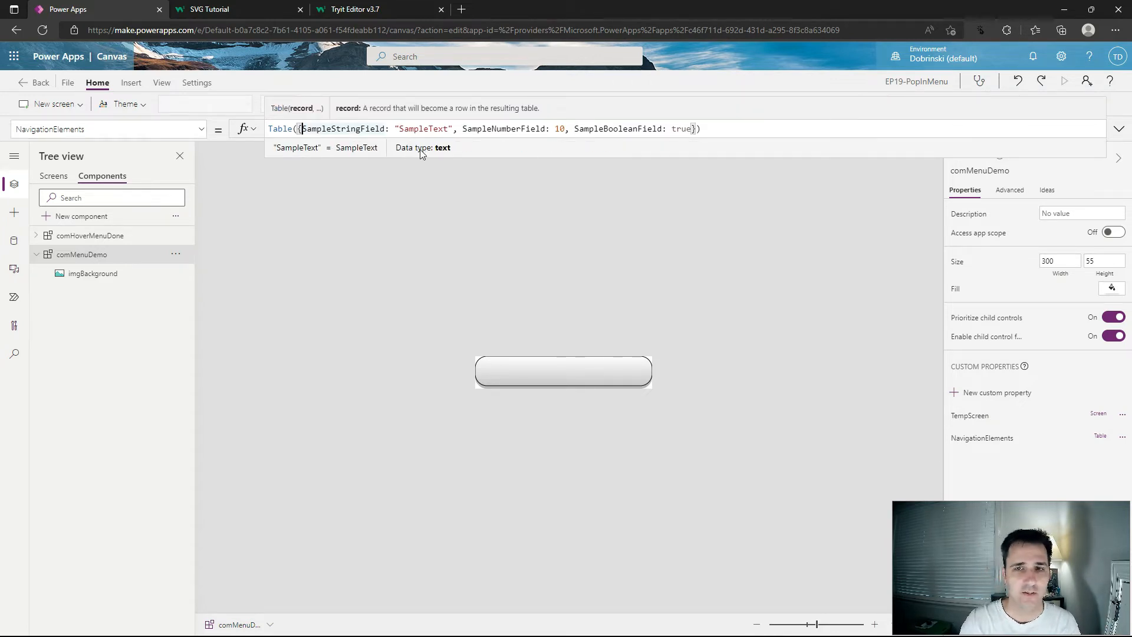
pyautogui.hotkey('shift', 'End')
pyautogui.hotkey('shift', 'Left')
pyautogui.hotkey('shift', 'Left')
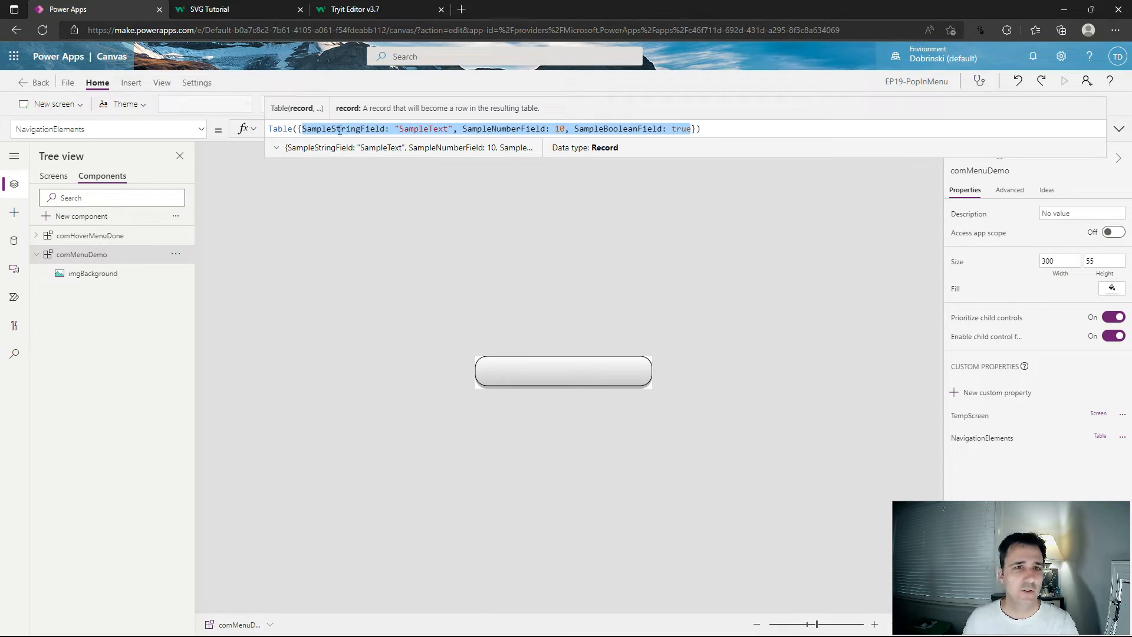
pyautogui.write('Icon')
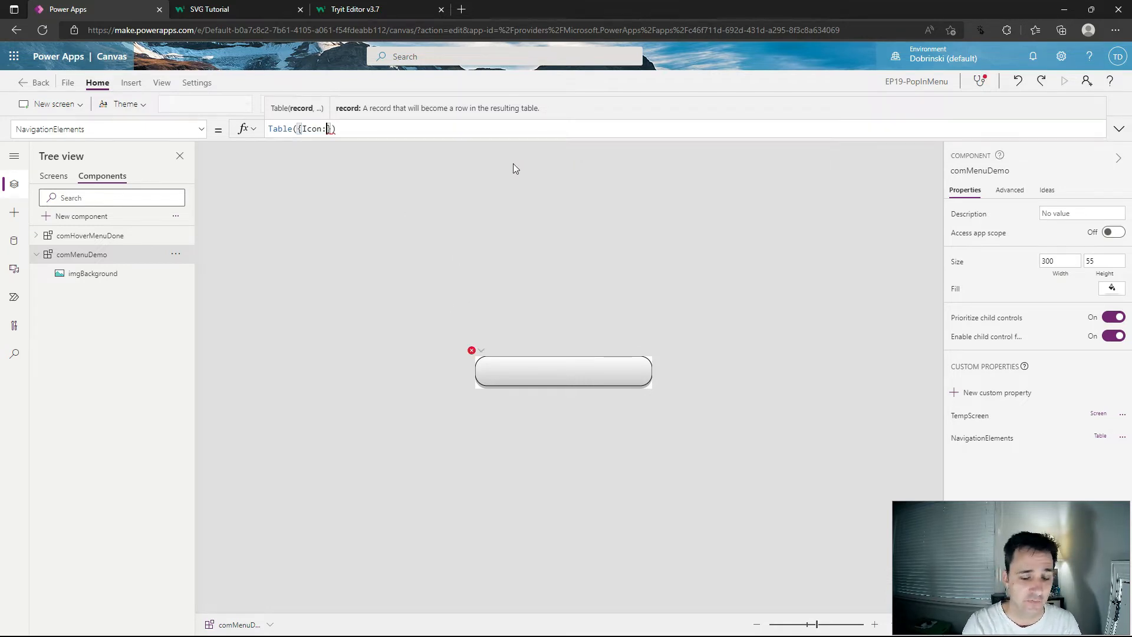
pyautogui.write(':Icon.h')
pyautogui.write('ome,')
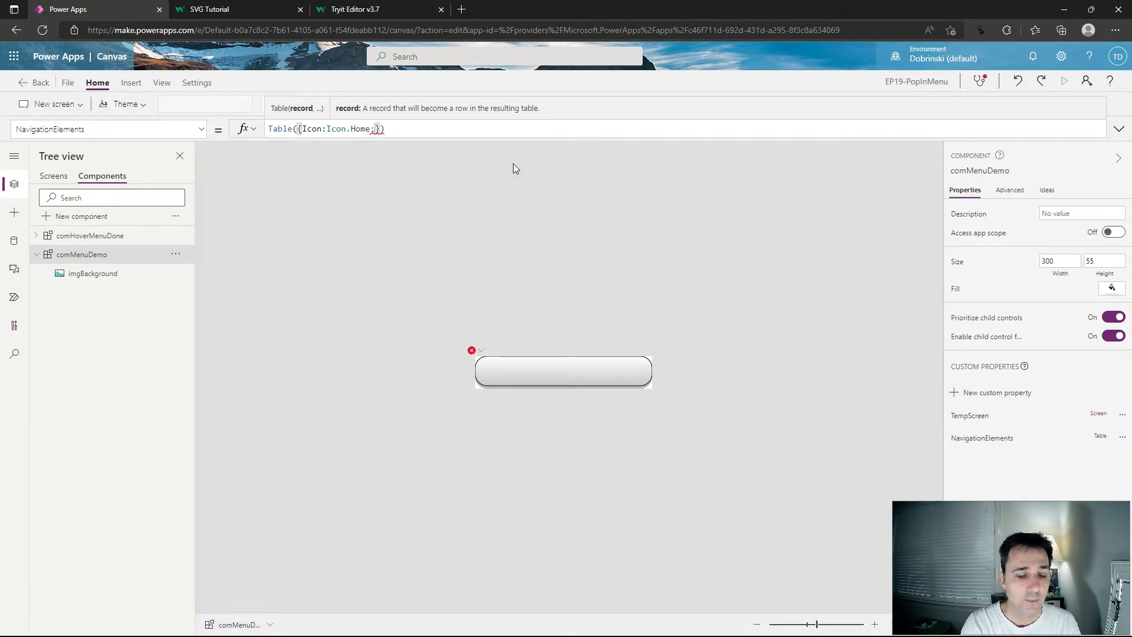
pyautogui.write('Screen')
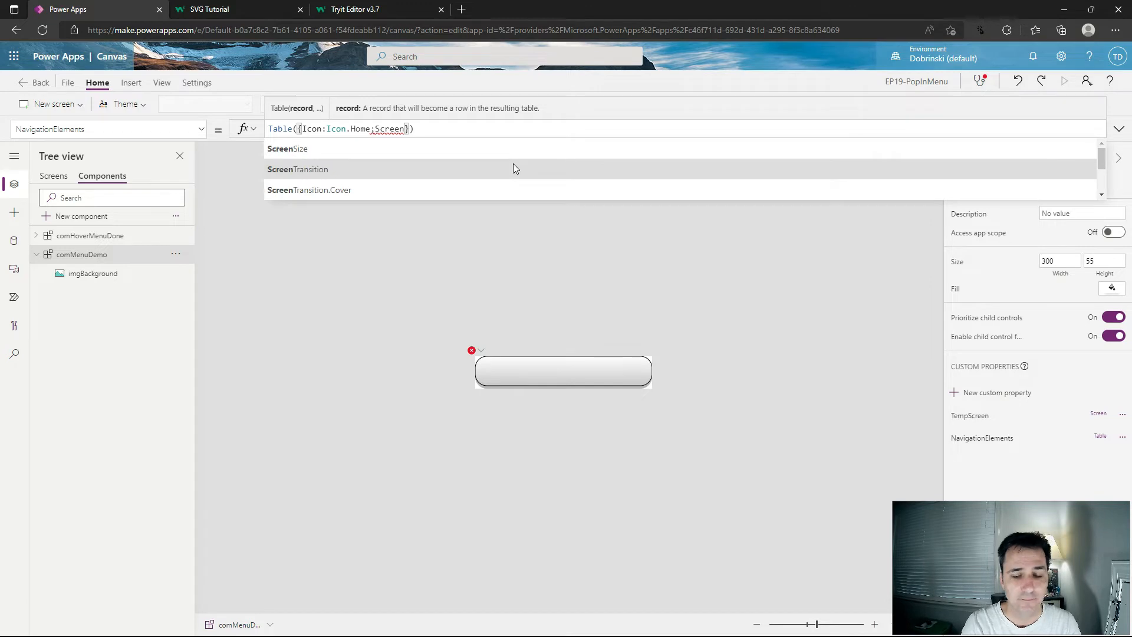
# - Try Blank() and a plain TempScreen reference as the Screen field's value in the NavigationElements record
pyautogui.write(':Blank')
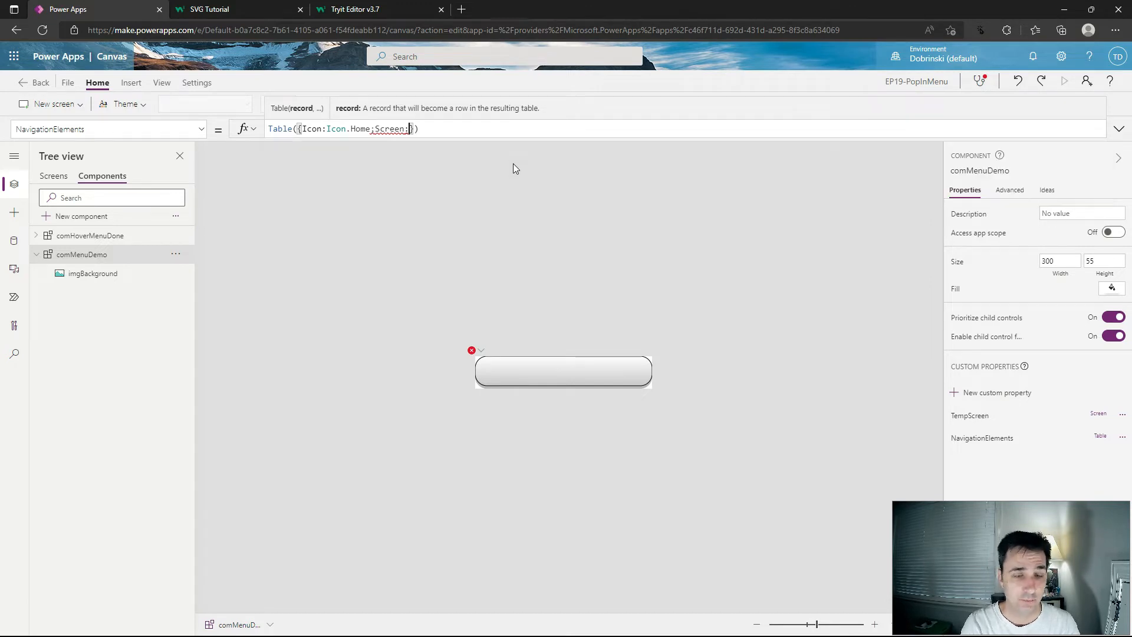
pyautogui.write('()')
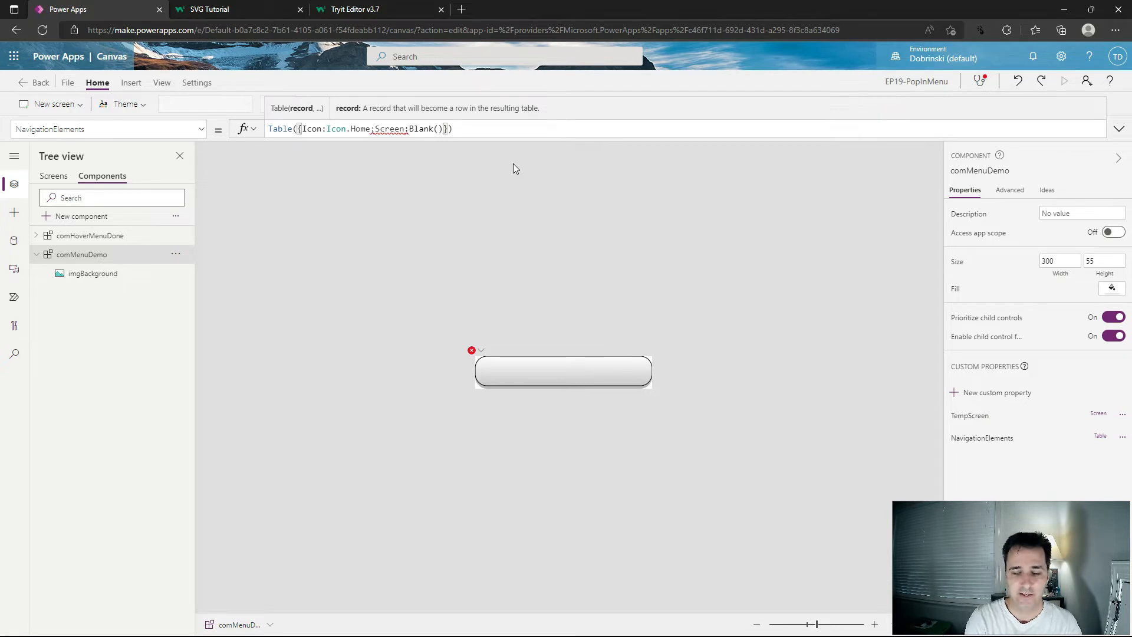
pyautogui.press('BackSpace')
pyautogui.press('BackSpace')
pyautogui.press('BackSpace')
pyautogui.press('BackSpace')
pyautogui.press('BackSpace')
pyautogui.press('BackSpace')
pyautogui.press('BackSpace')
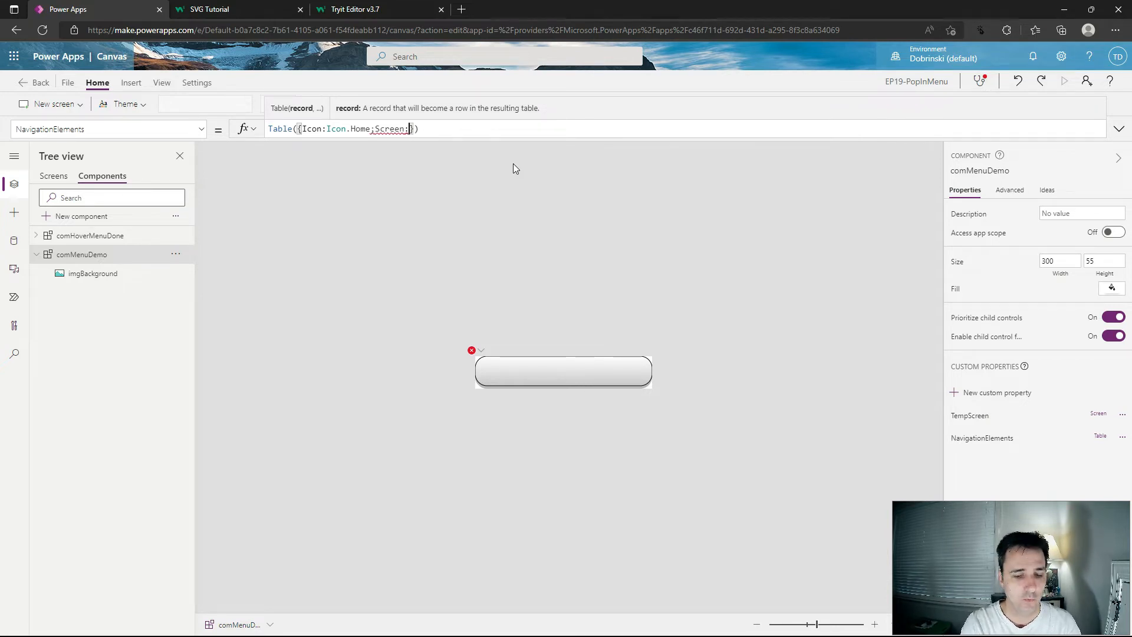
pyautogui.write('TempScreen')
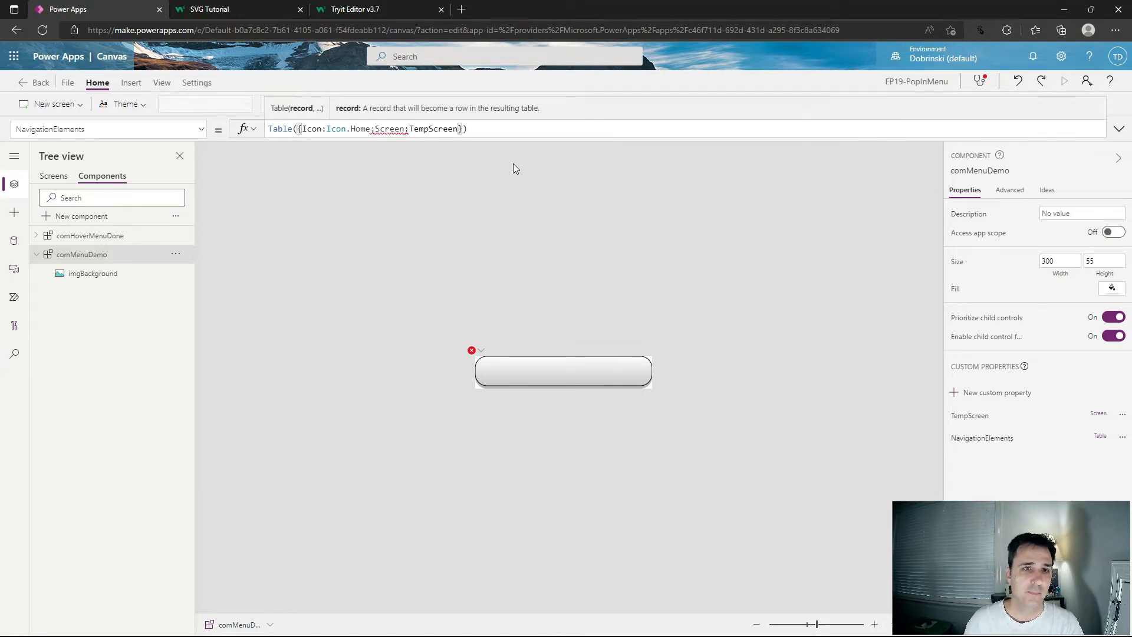
# - Separate the record's fields with a comma and set Screen to comMenuDemo.TempScreen, completing the NavigationElements table formula
pyautogui.click(376, 131)
pyautogui.write('co')
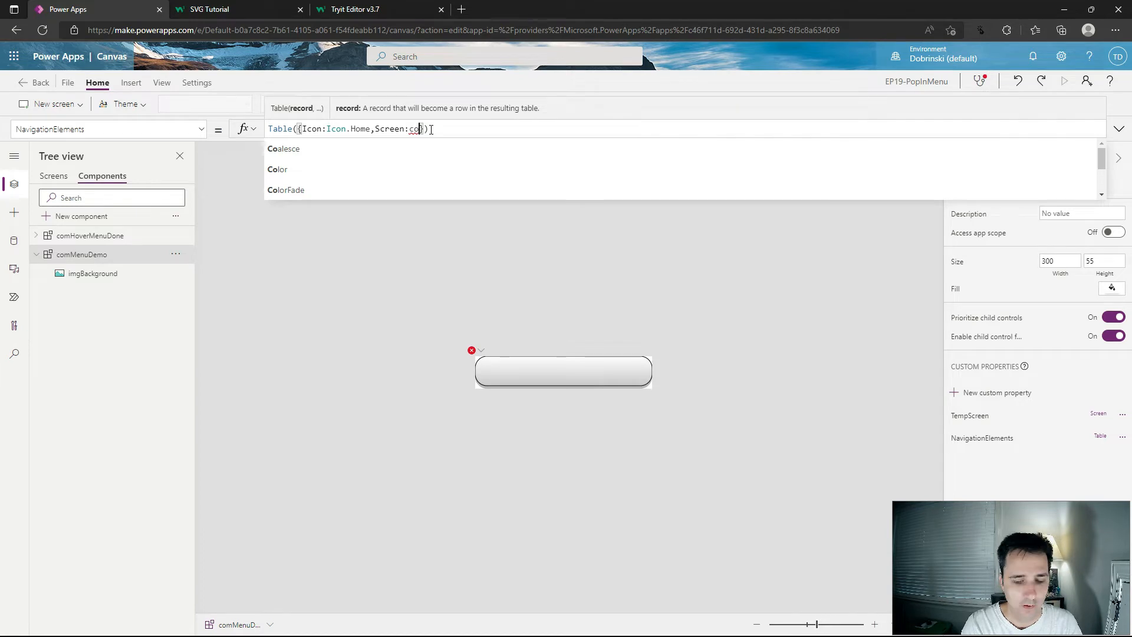
pyautogui.write('mme')
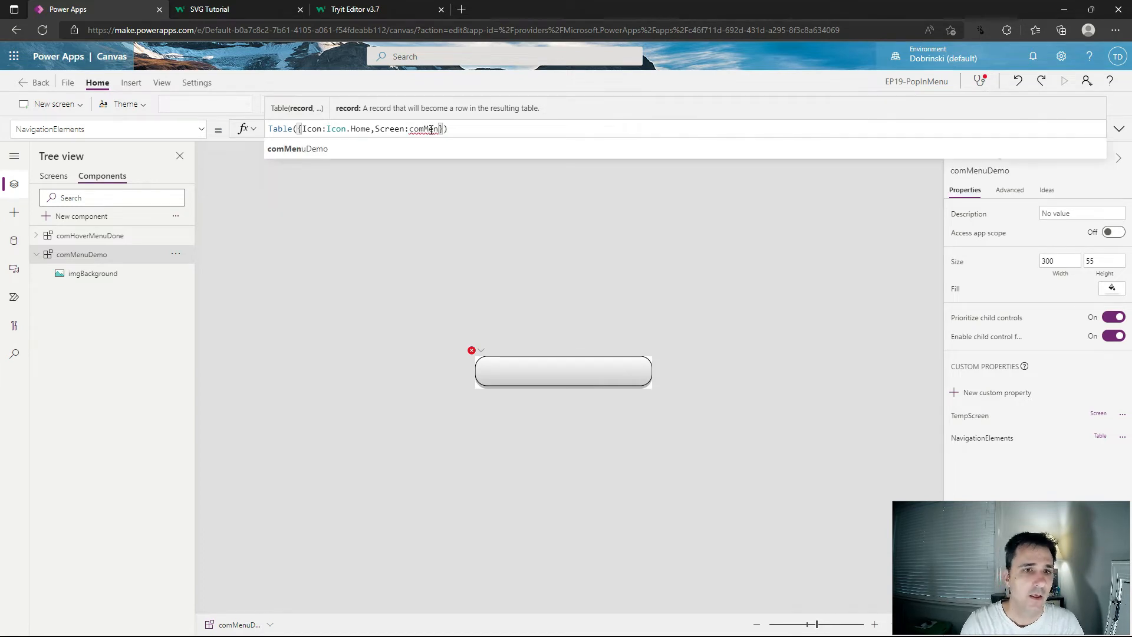
pyautogui.press('Tab')
pyautogui.write('.Temp')
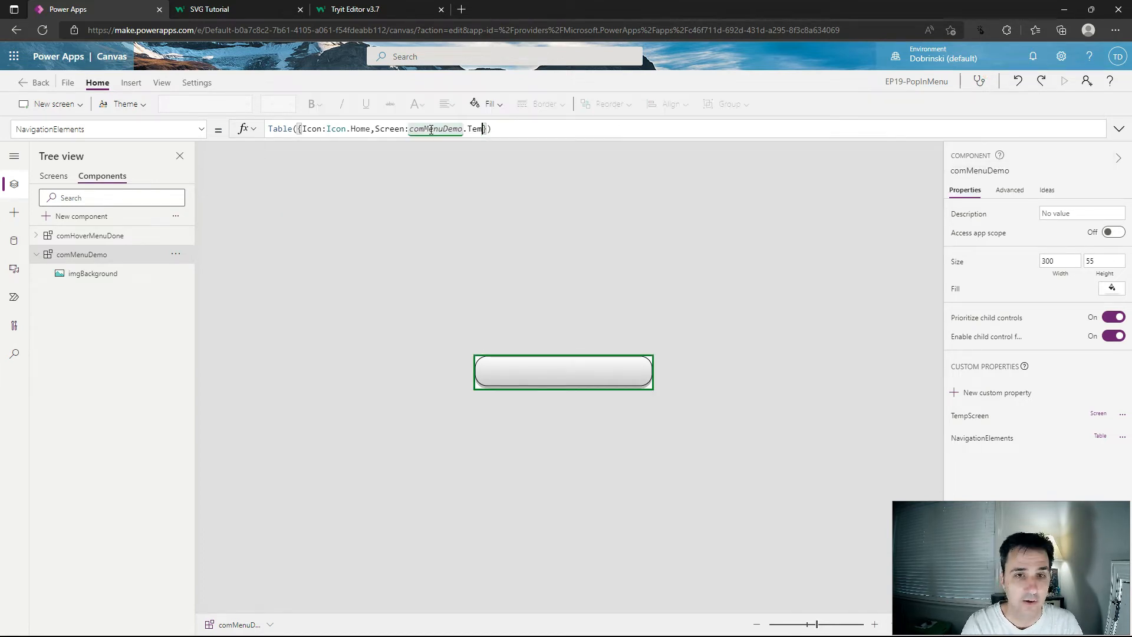
pyautogui.press('Tab')
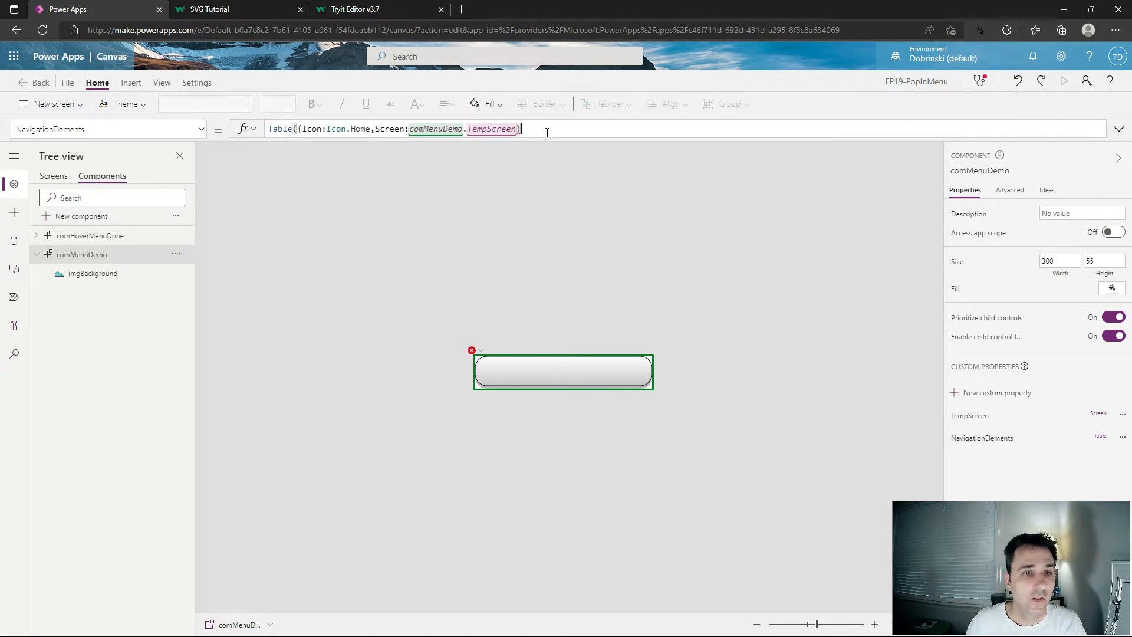
pyautogui.write('}')
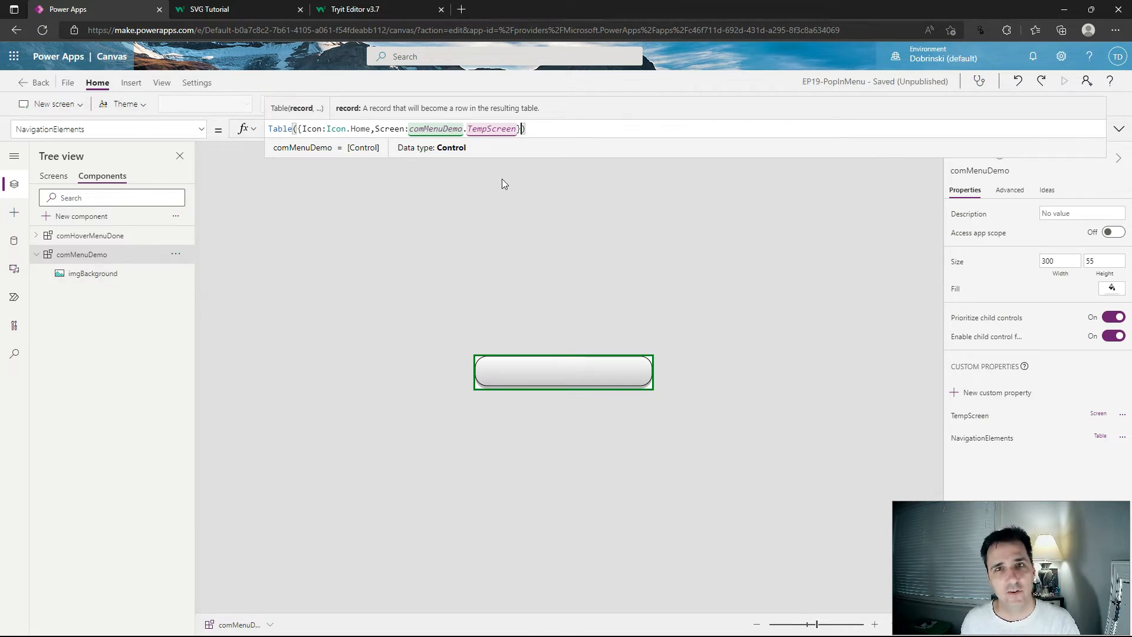
# - Insert a blank horizontal gallery over the background image in comMenuDemo
pyautogui.click(14, 213)
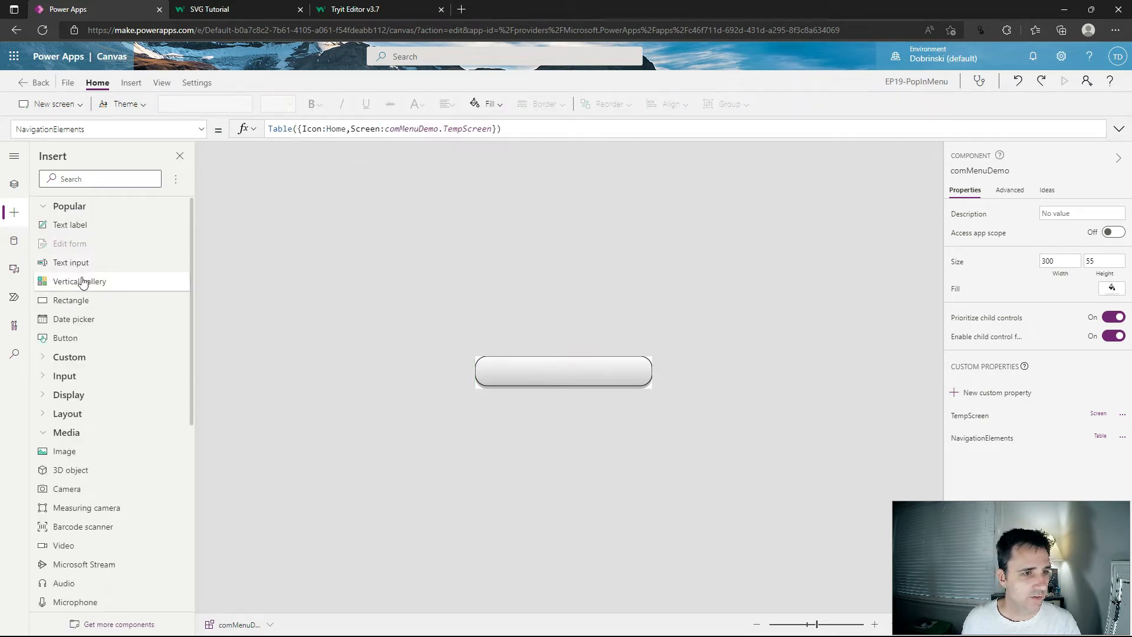
pyautogui.click(43, 434)
pyautogui.click(44, 414)
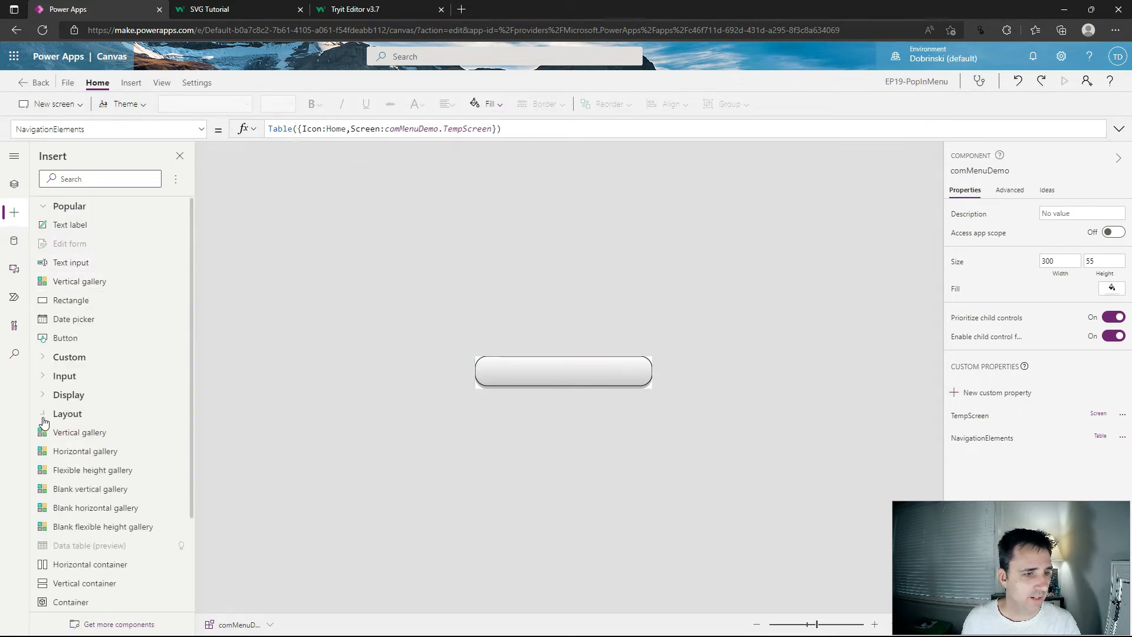
pyautogui.moveTo(78, 513); pyautogui.dragTo(536, 415)
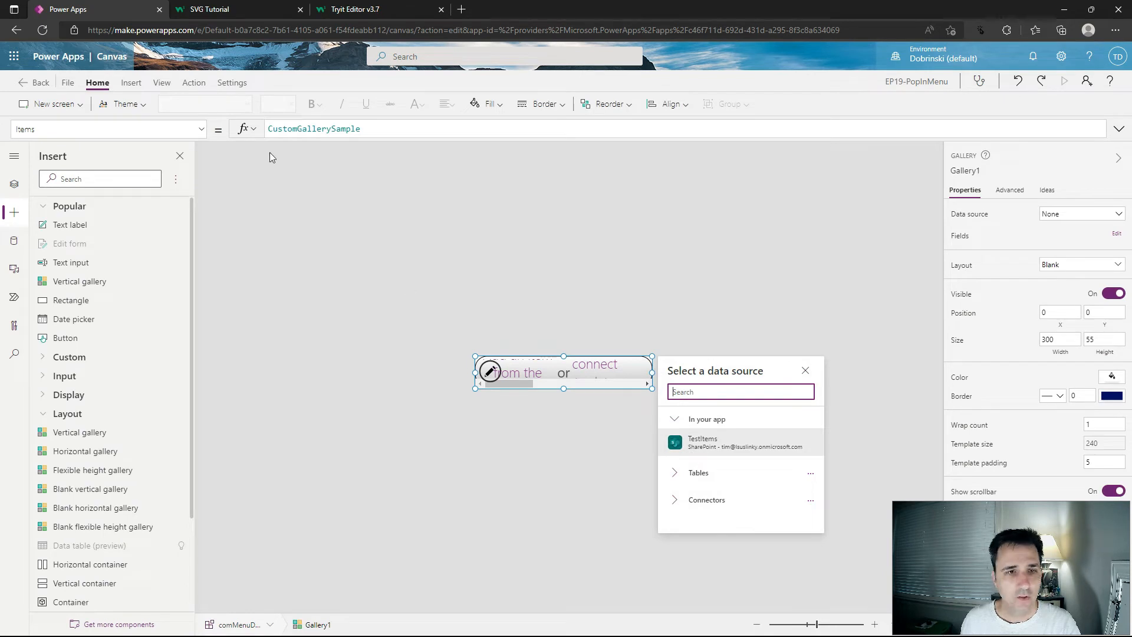
# - Set the new gallery's Items property to comMenuDemo.NavigationElements in place of the sample data
pyautogui.moveTo(385, 130); pyautogui.dragTo(120, 131)
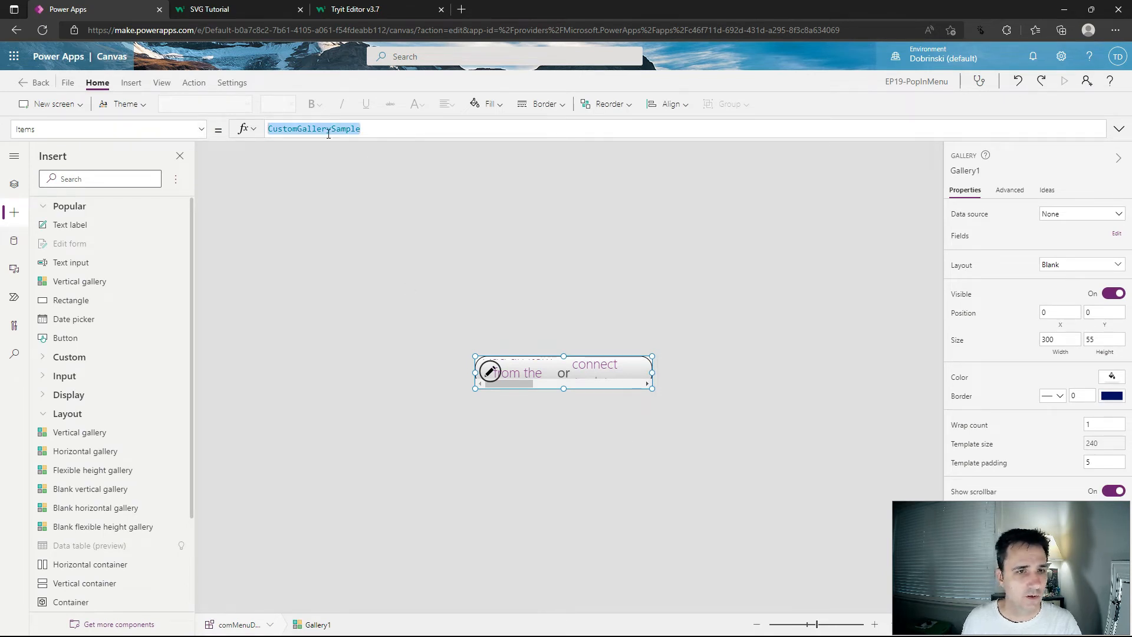
pyautogui.write('com')
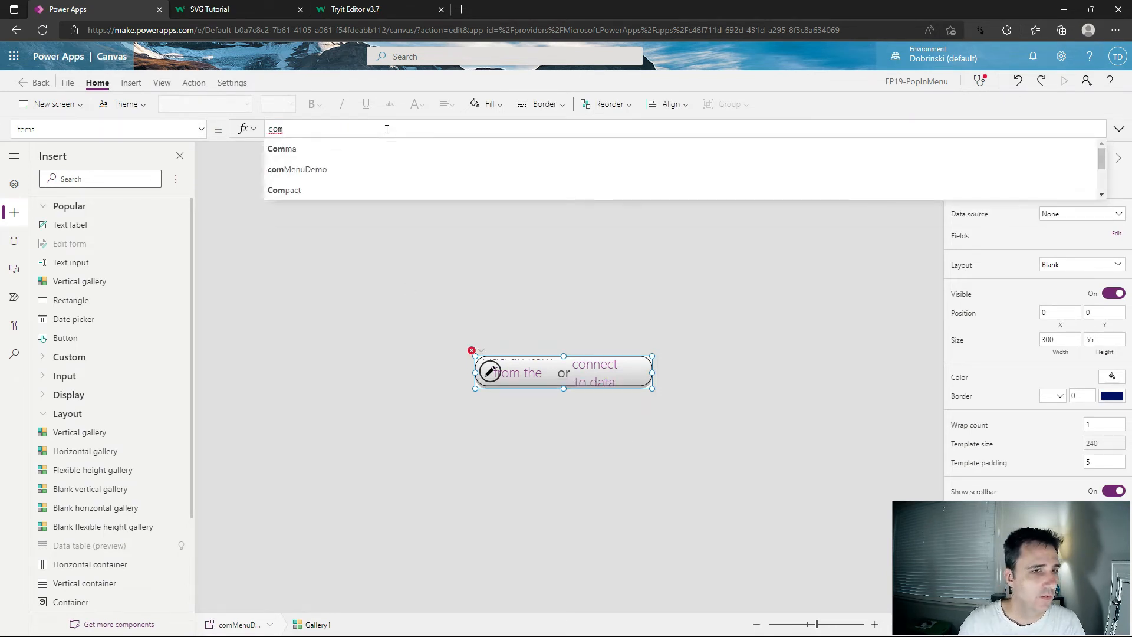
pyautogui.click(408, 169)
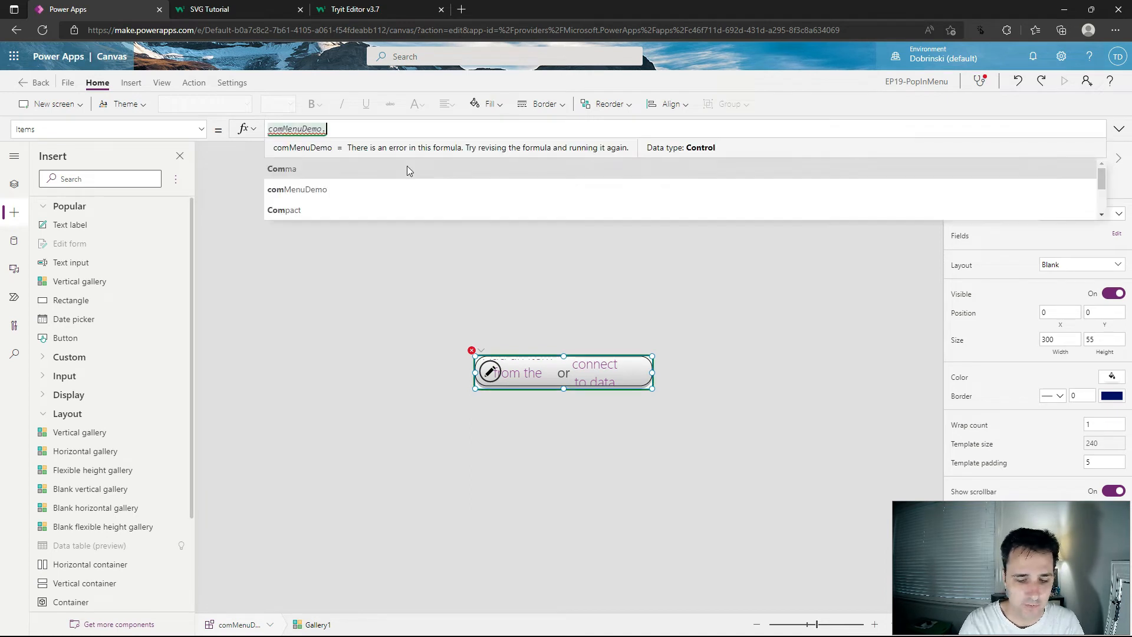
pyautogui.write('.navi')
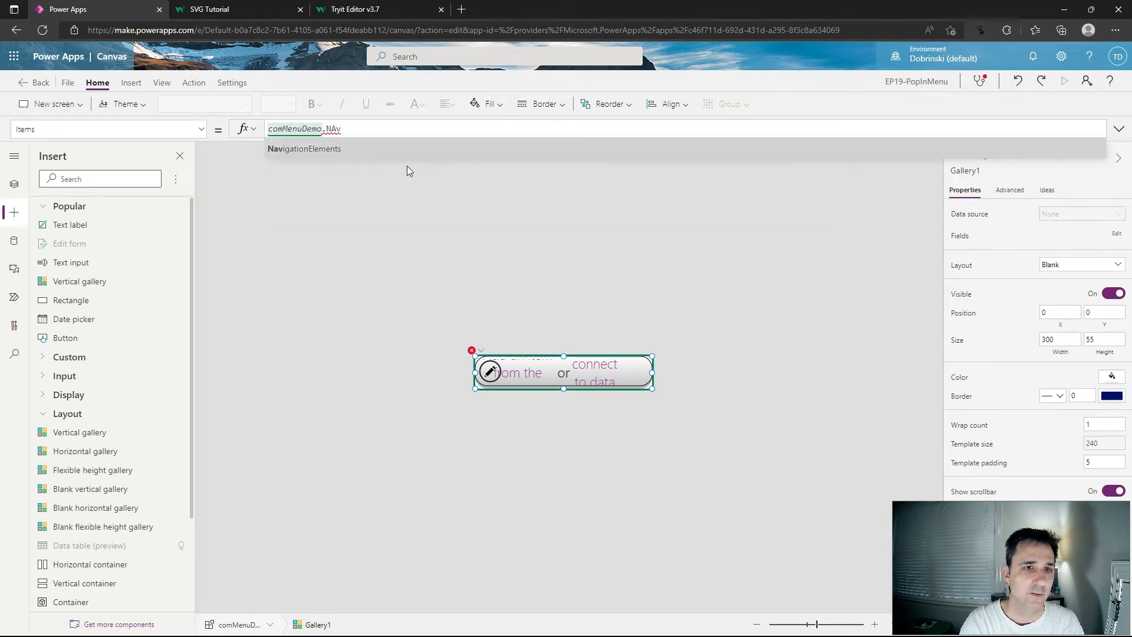
pyautogui.press('Tab')
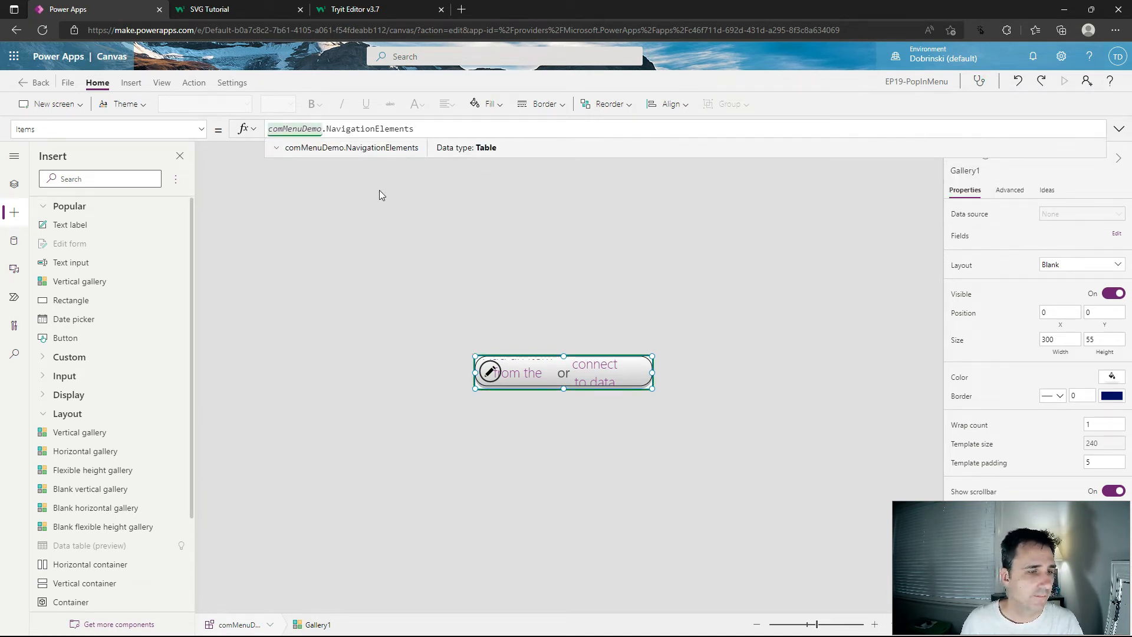
pyautogui.click(534, 348)
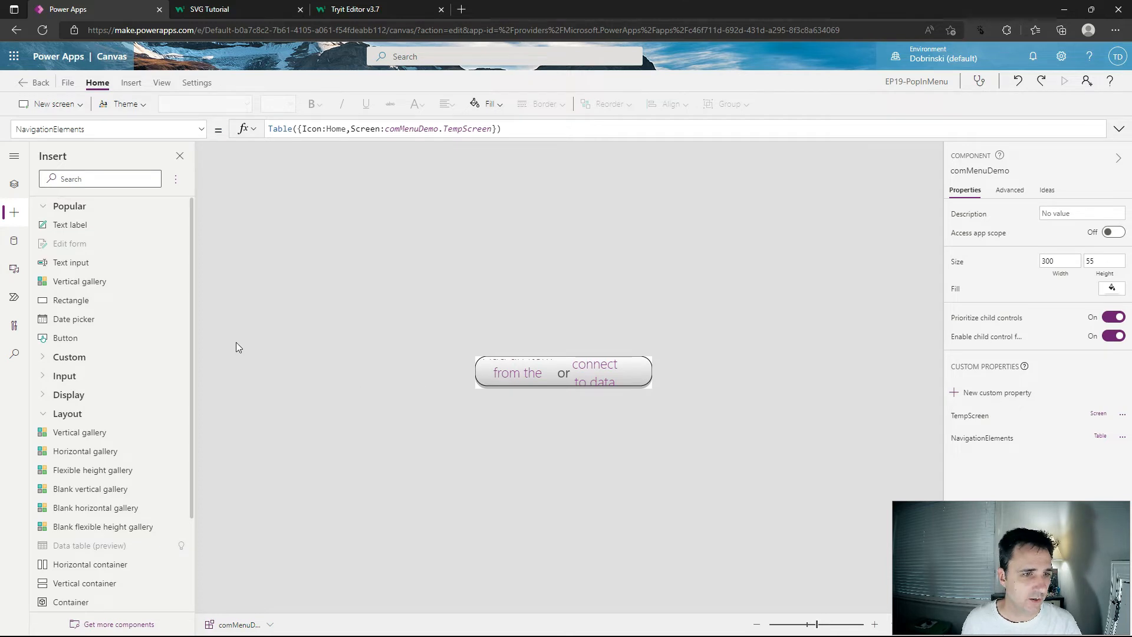
# - Set the gallery's Width property to comMenuDemo.Width
pyautogui.click(639, 368)
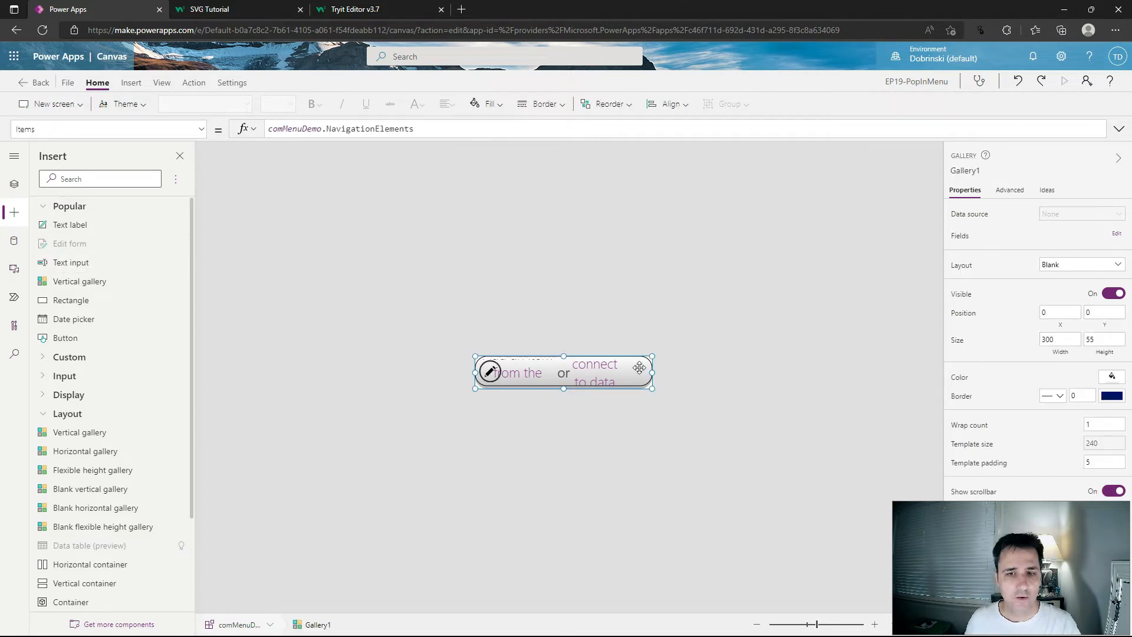
pyautogui.click(201, 129)
pyautogui.scroll(-2, 107, 259)
pyautogui.scroll(-7, 107, 274)
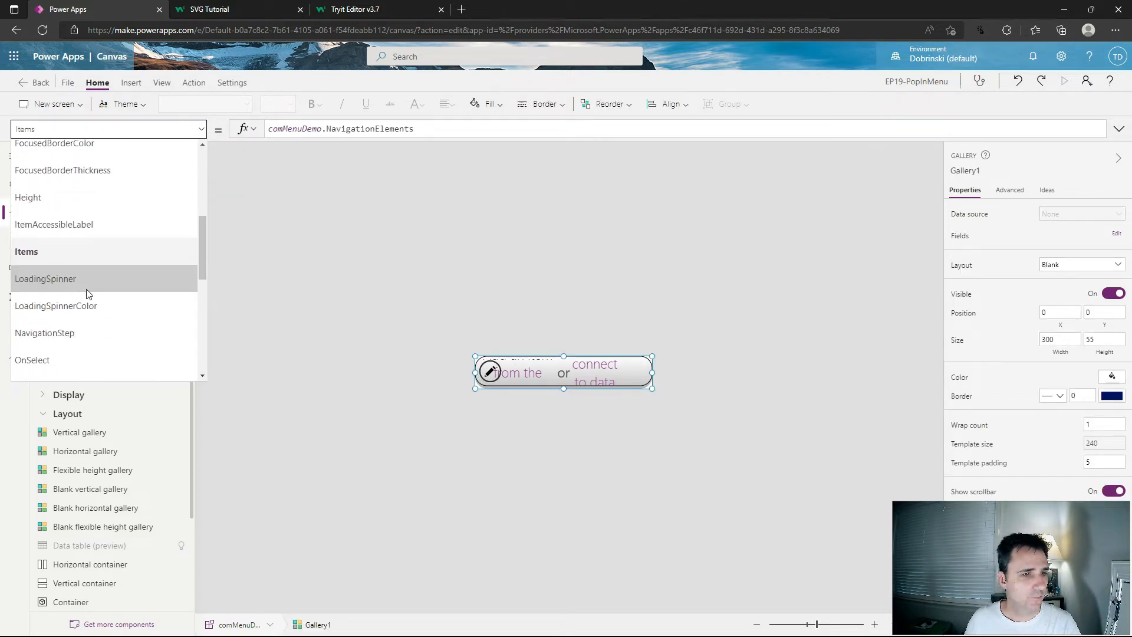
pyautogui.click(61, 335)
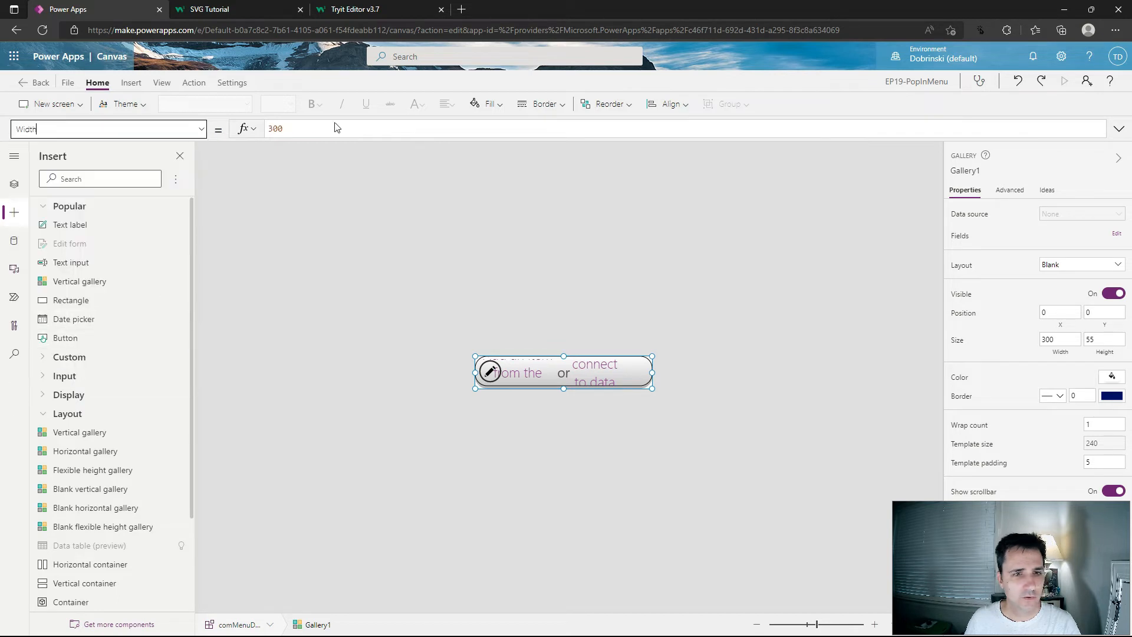
pyautogui.write('comM')
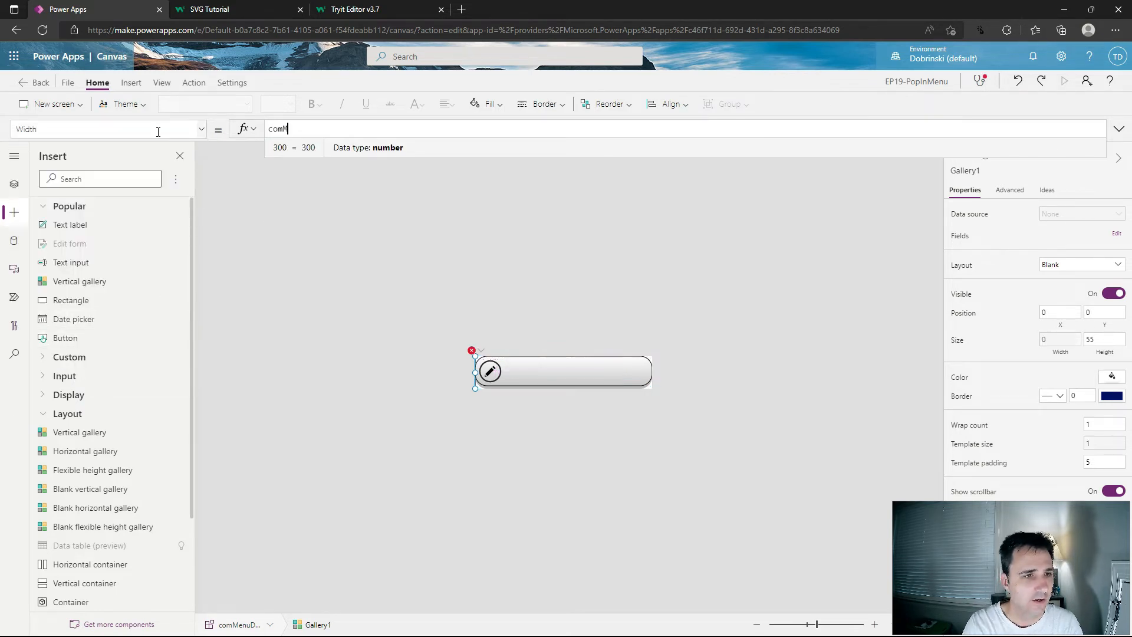
pyautogui.write('enuDemo.Width')
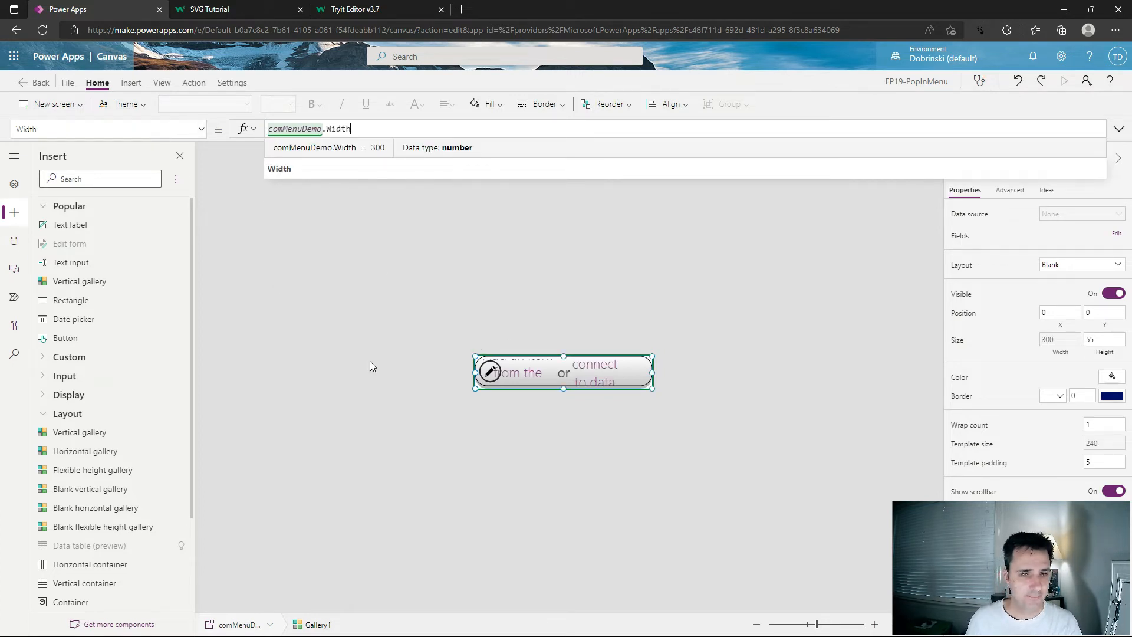
pyautogui.click(195, 125)
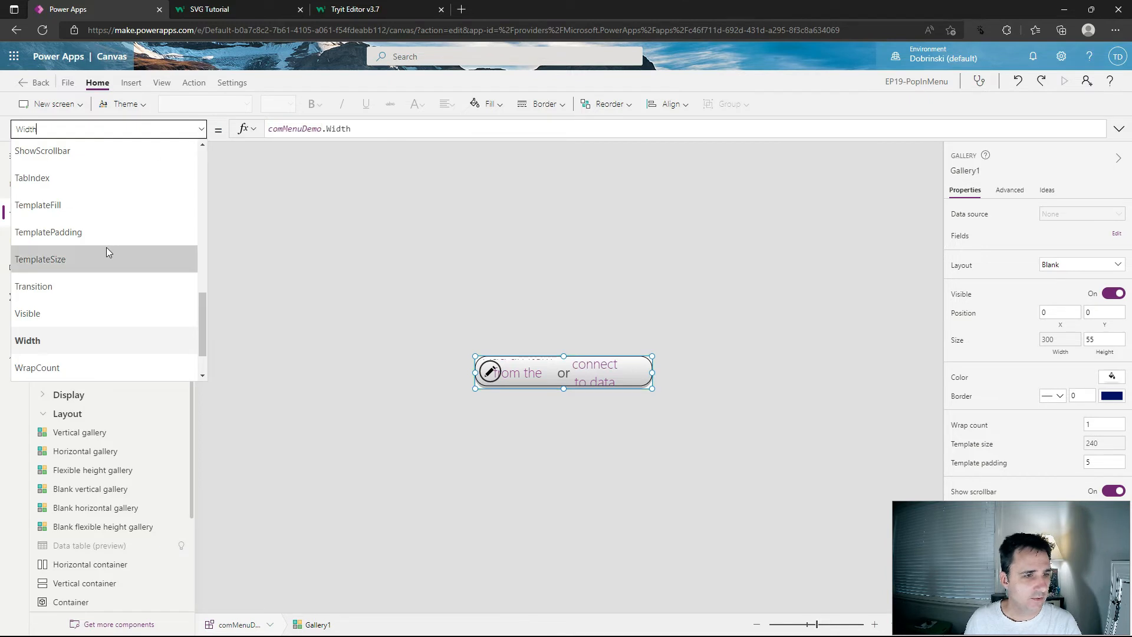
pyautogui.click(525, 382)
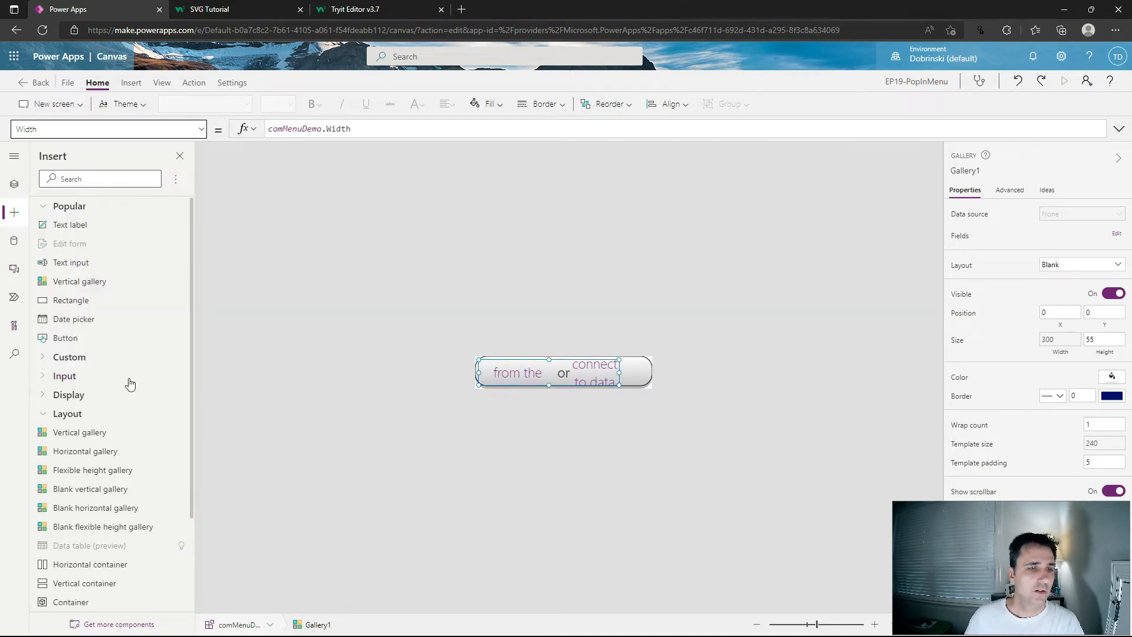
# - Rename the gallery inside comMenuDemo as galItems
pyautogui.click(14, 188)
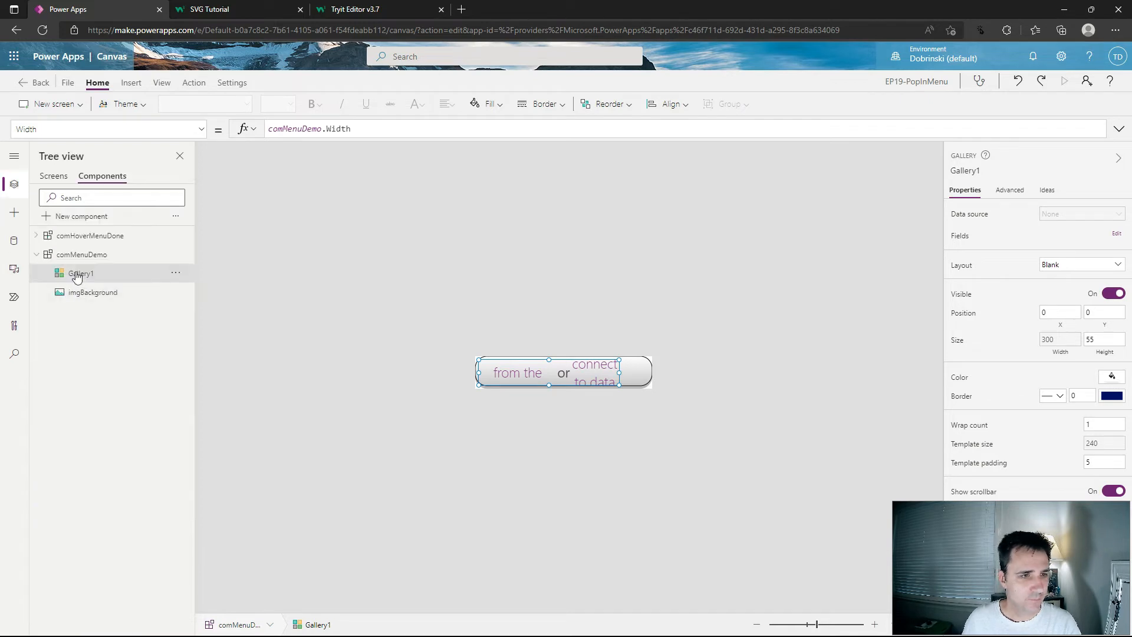
pyautogui.doubleClick(75, 272)
pyautogui.write('g')
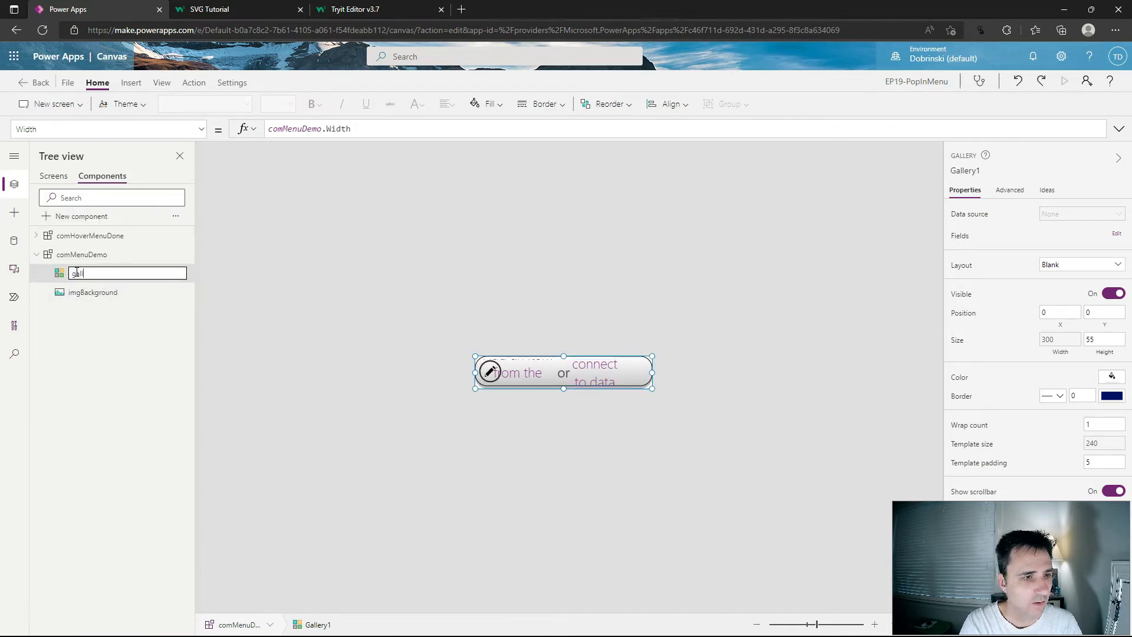
pyautogui.write('alItems')
pyautogui.press('Return')
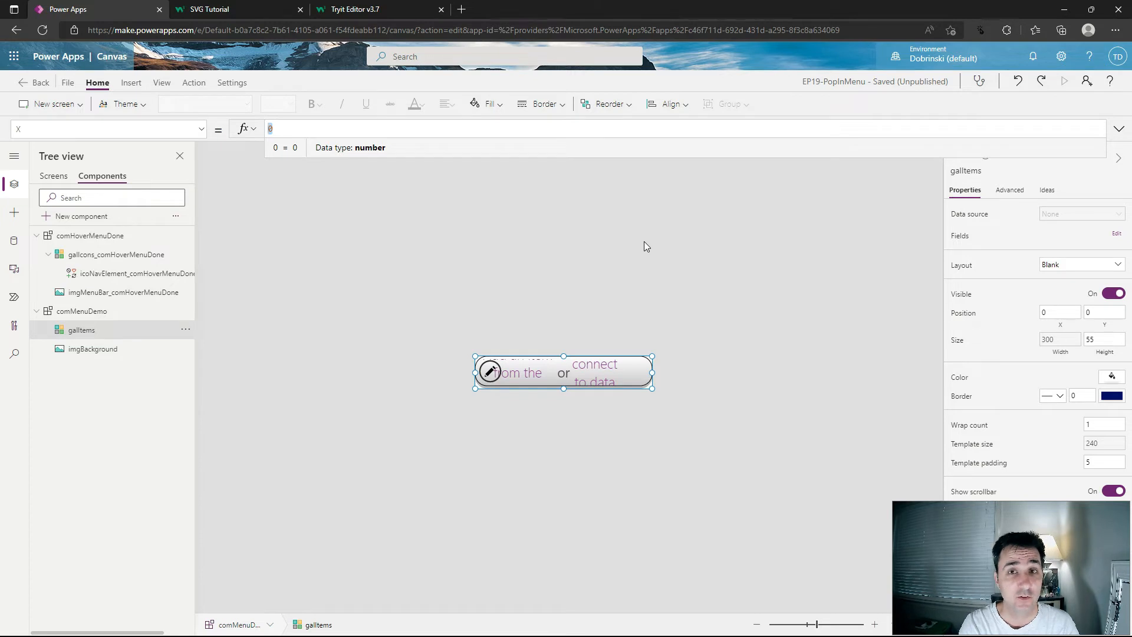
# - Set galItems' X property to (comMenuDemo.Width-galItems.Width)/2 so the gallery is centred horizontally in the component
pyautogui.write('(')
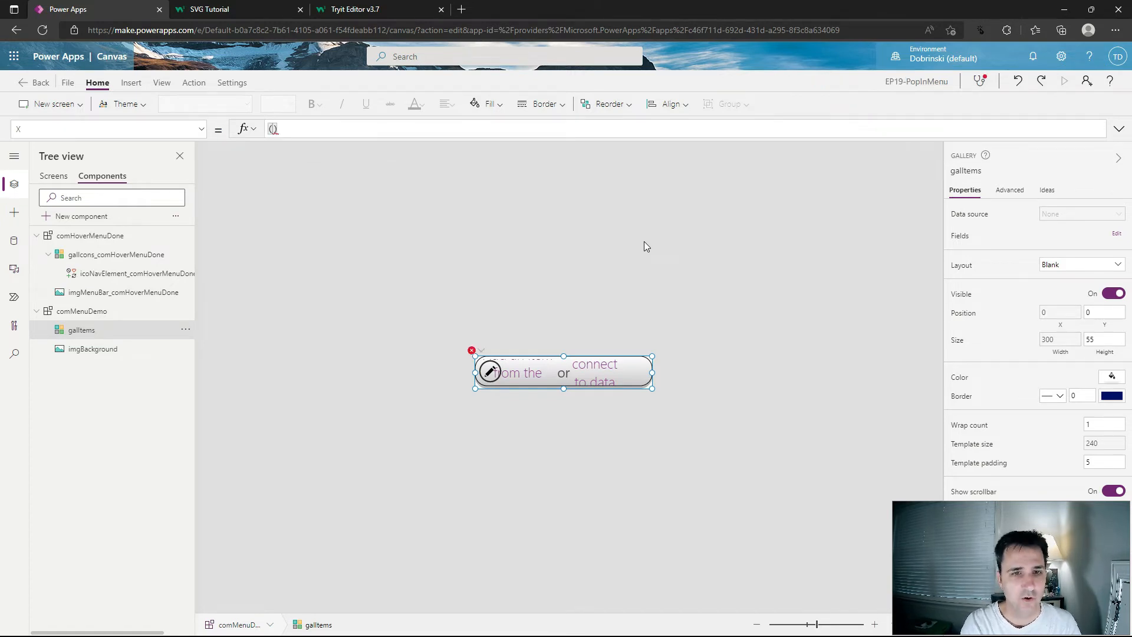
pyautogui.write('comMenuDemo')
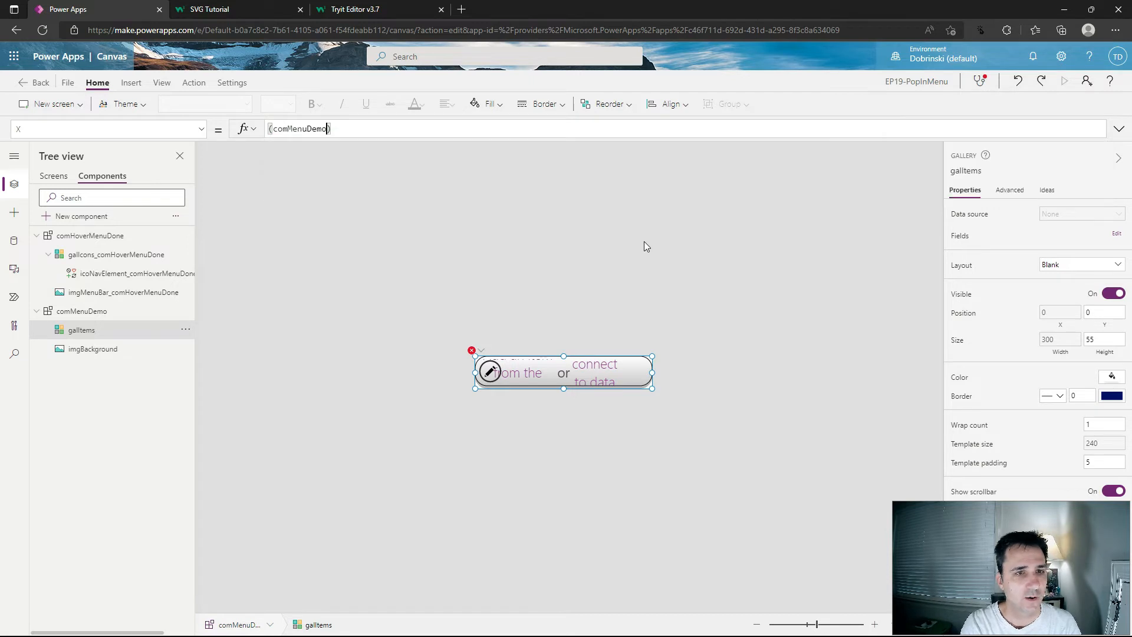
pyautogui.write('.width')
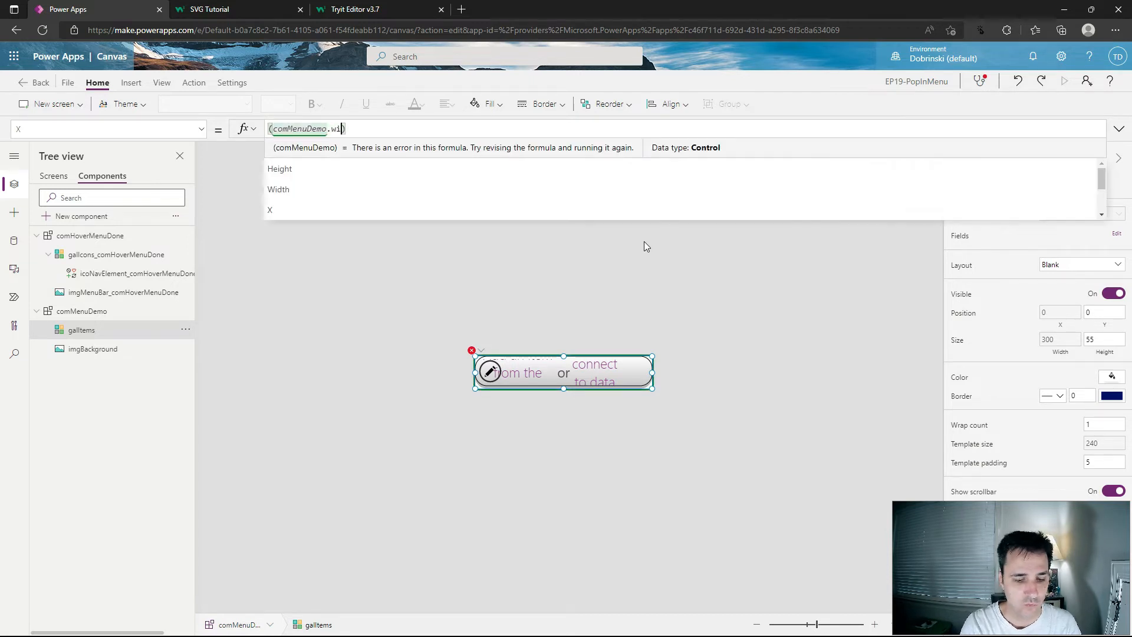
pyautogui.write('-')
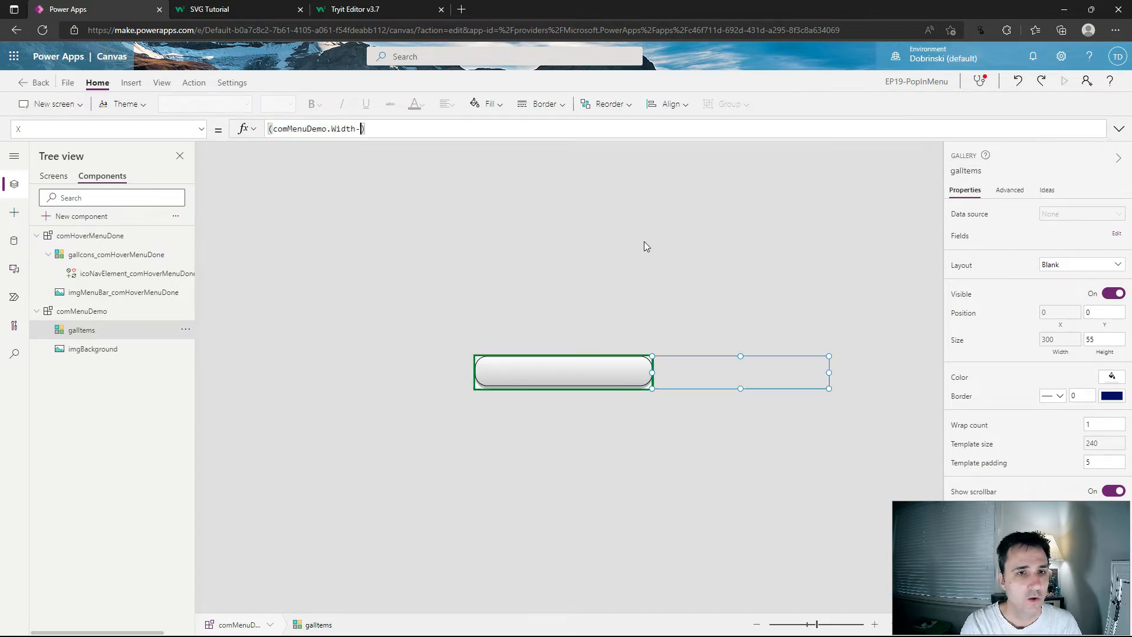
pyautogui.write('galItems.W')
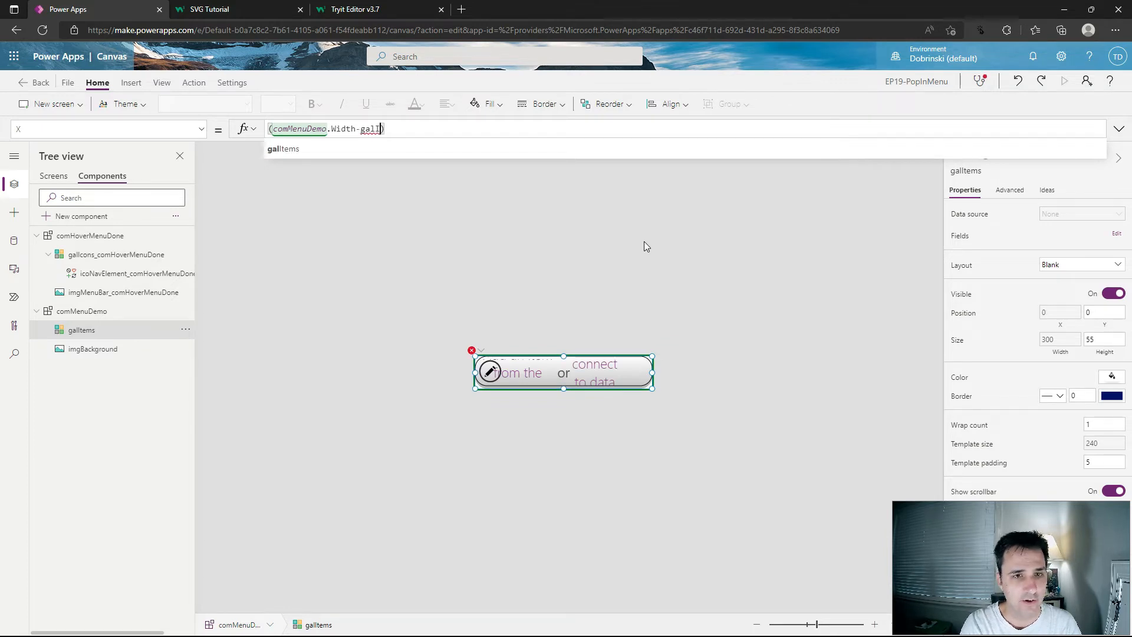
pyautogui.write('idth')
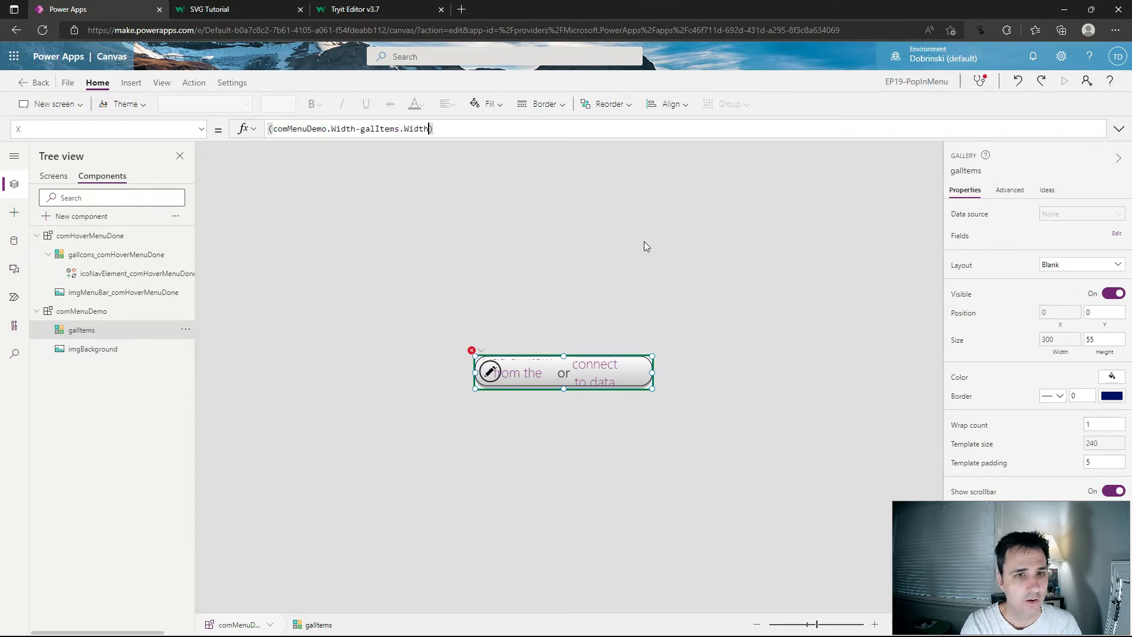
pyautogui.write('/2')
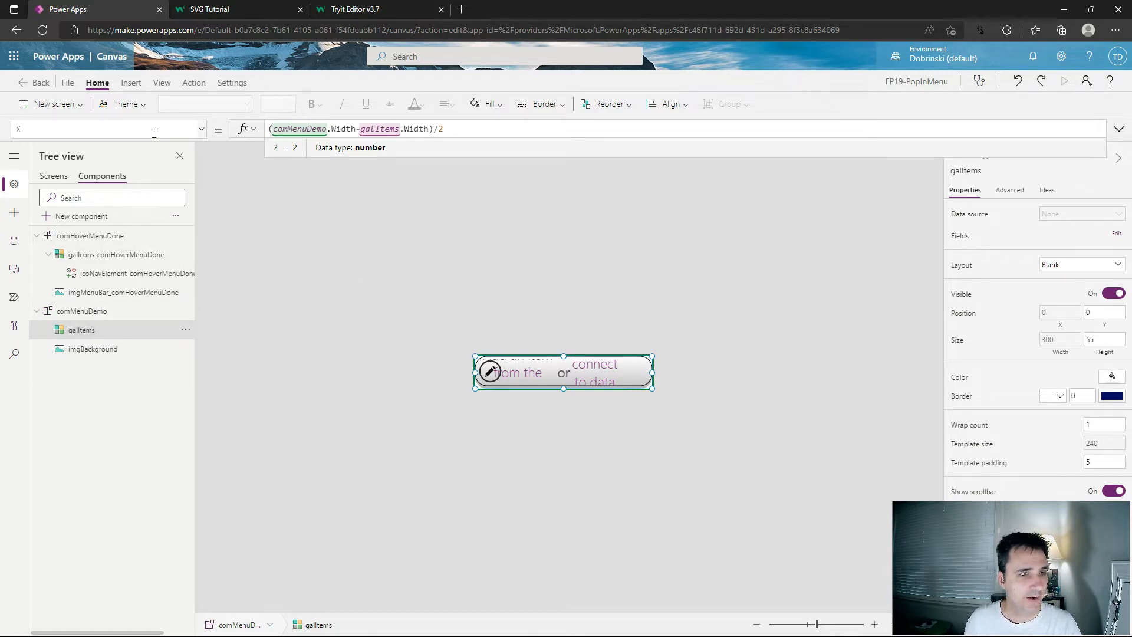
# - Set galItems' TemplateSize property to comMenuDemo.Width/CountRows(galItems.AllItems) in place of the default formula
pyautogui.click(201, 130)
pyautogui.click(65, 222)
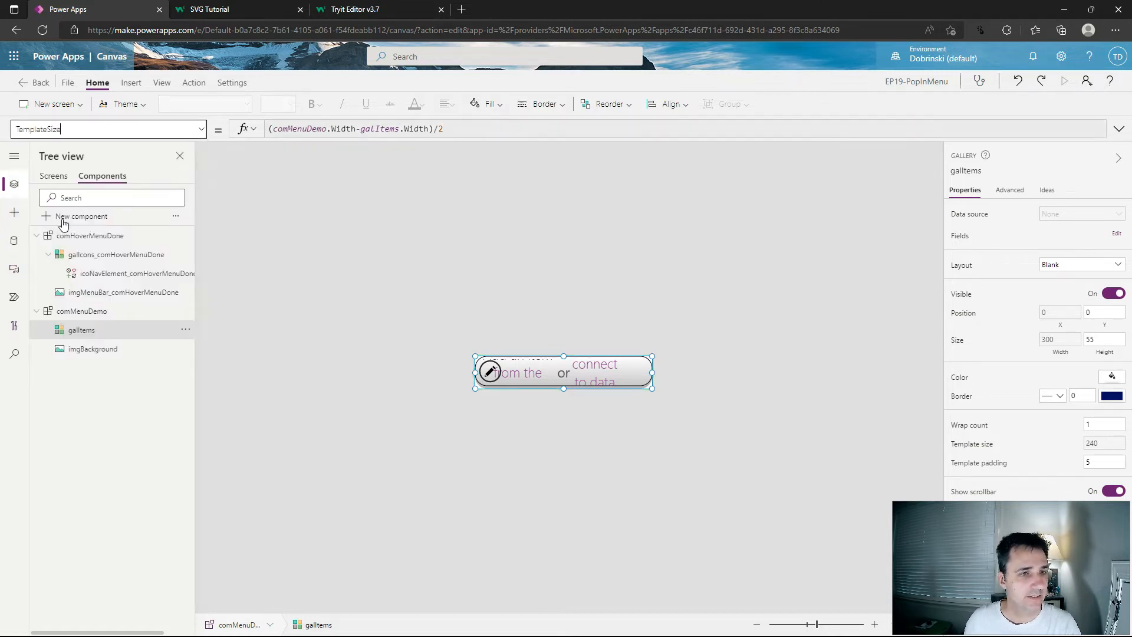
pyautogui.moveTo(707, 128); pyautogui.dragTo(268, 129)
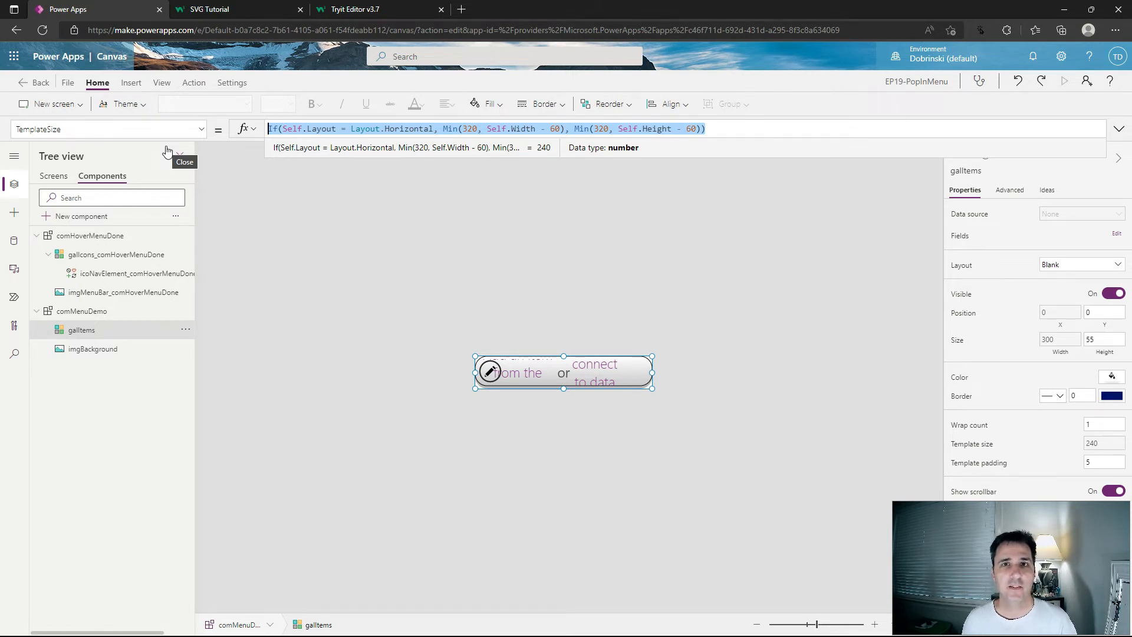
pyautogui.press('Delete')
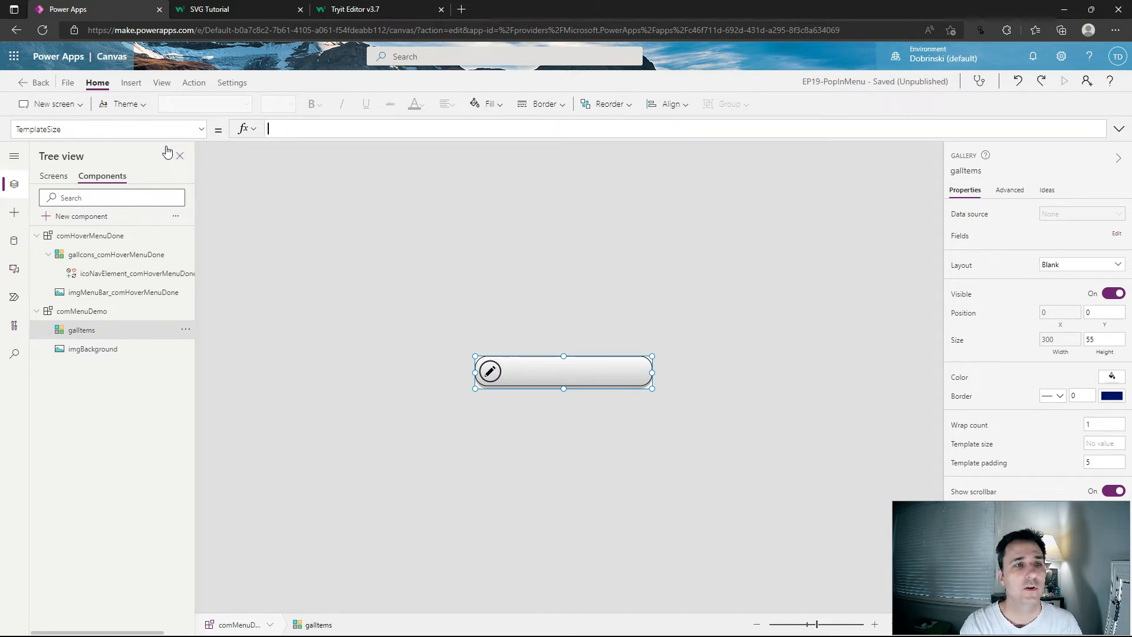
pyautogui.write('com')
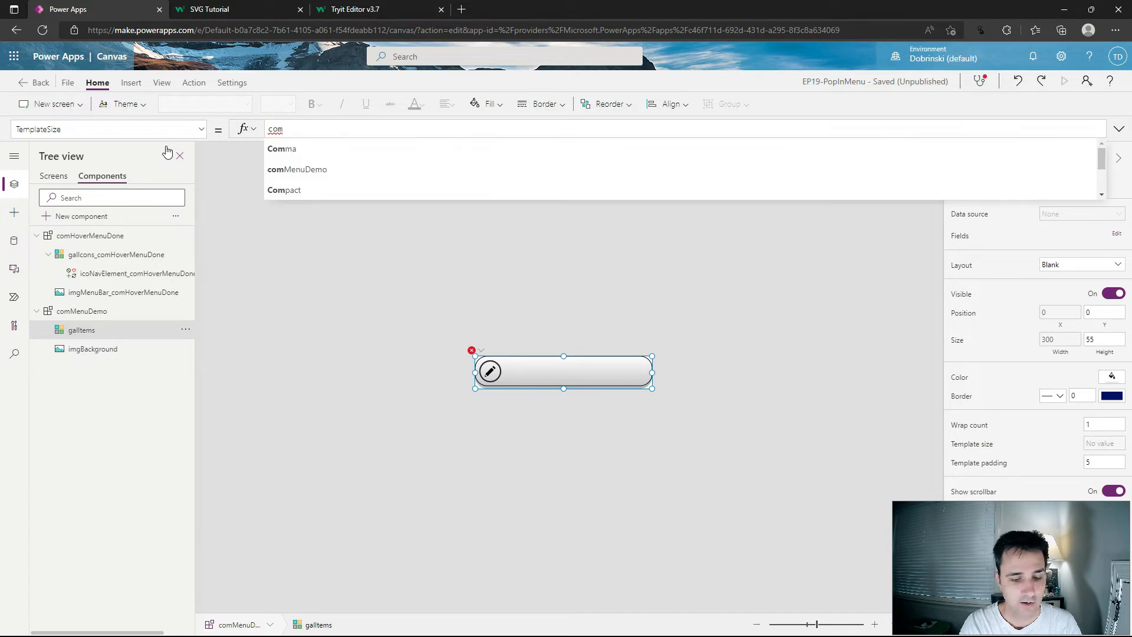
pyautogui.write('Menu')
pyautogui.press('Tab')
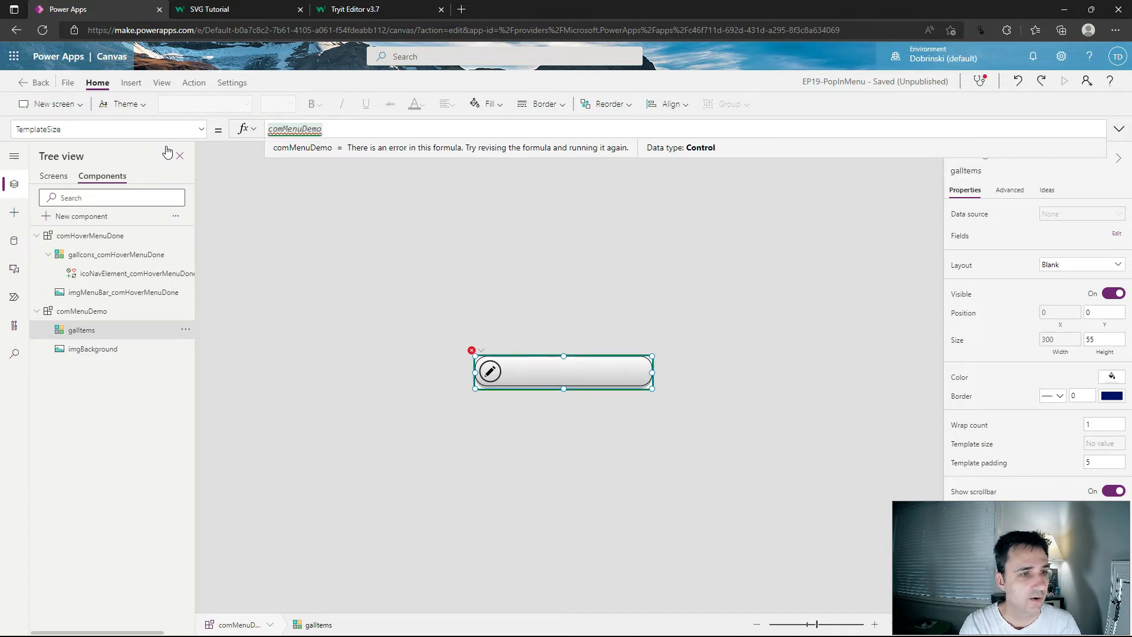
pyautogui.write('.w')
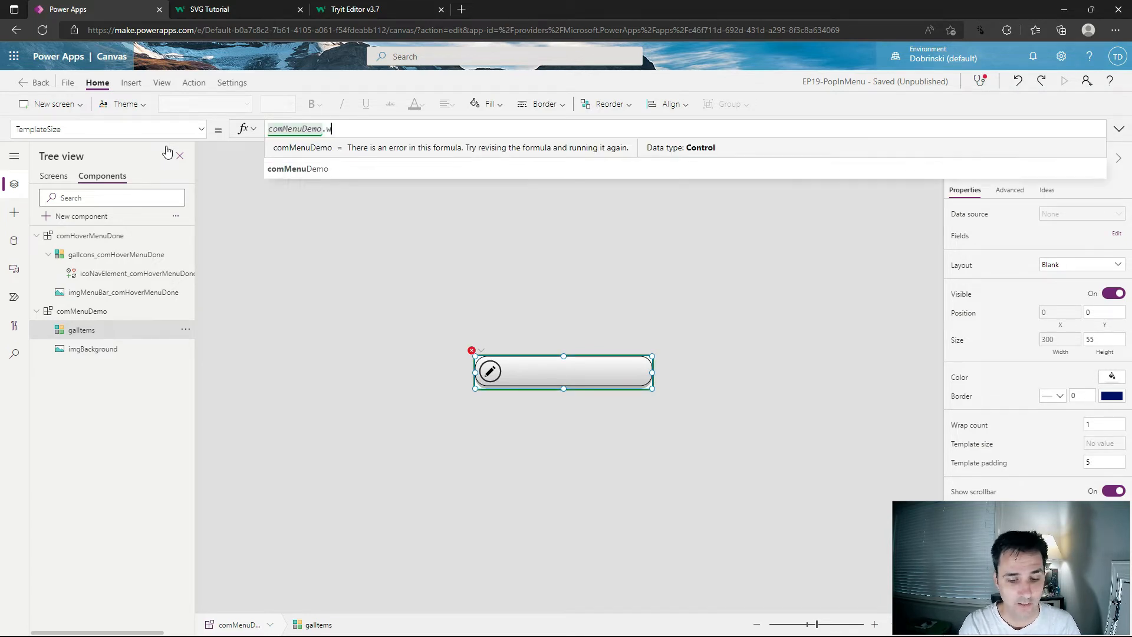
pyautogui.write('idth/')
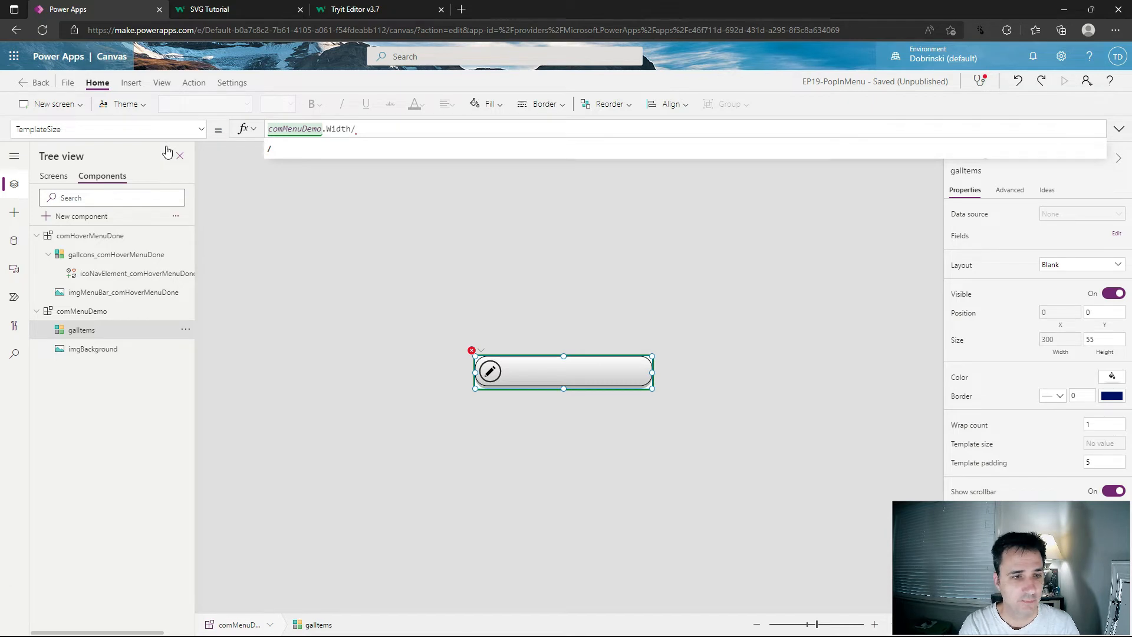
pyautogui.write('C')
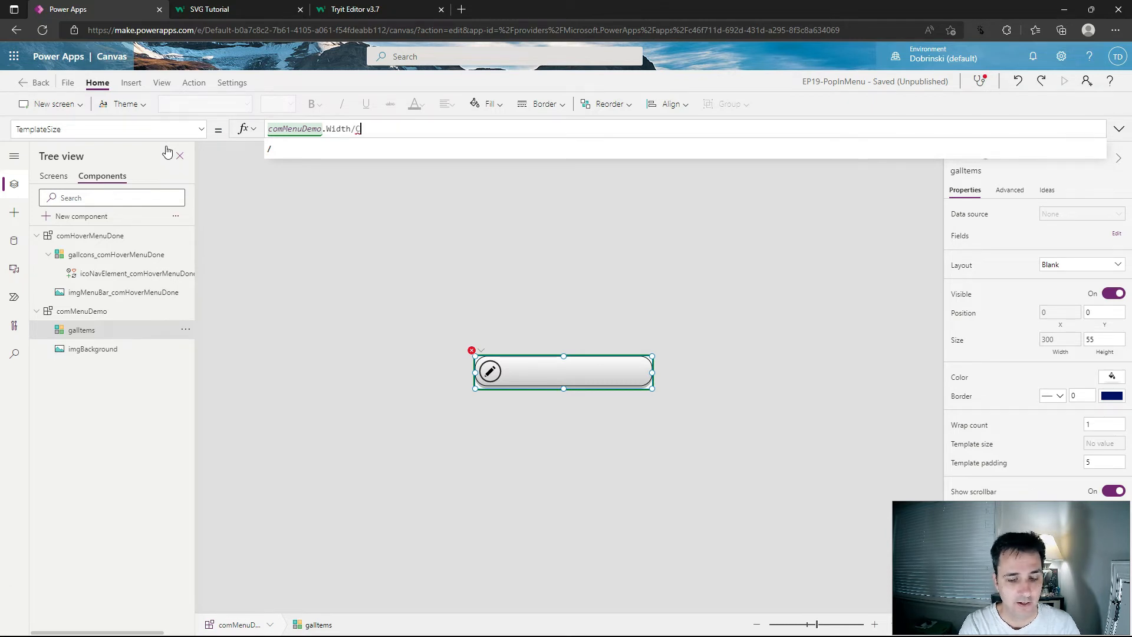
pyautogui.write('ountRows')
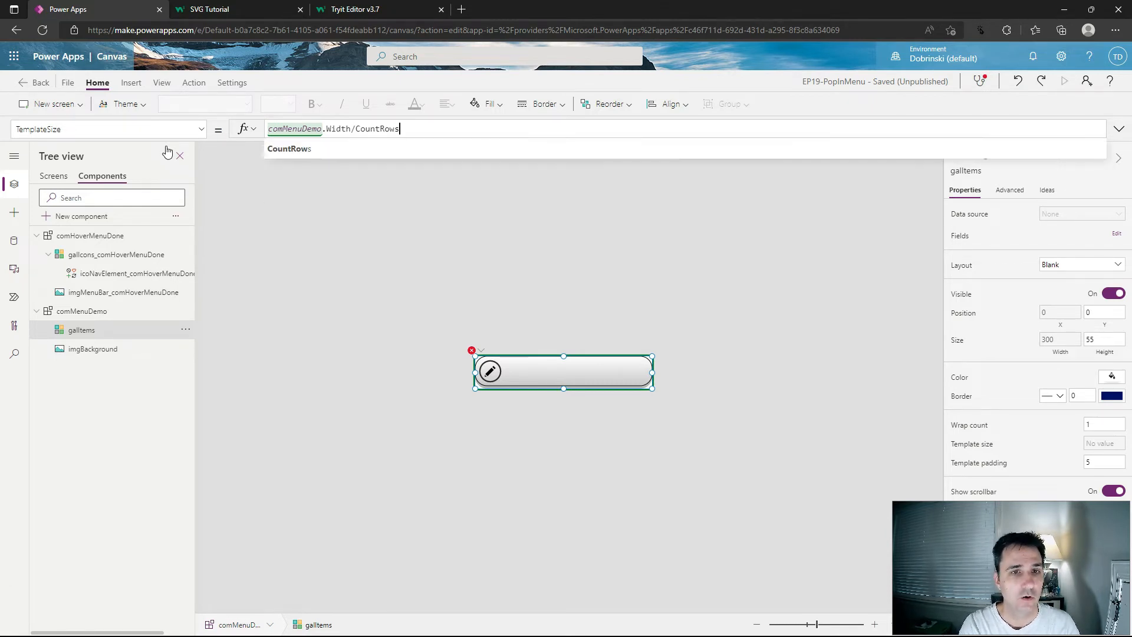
pyautogui.write('(galItems.')
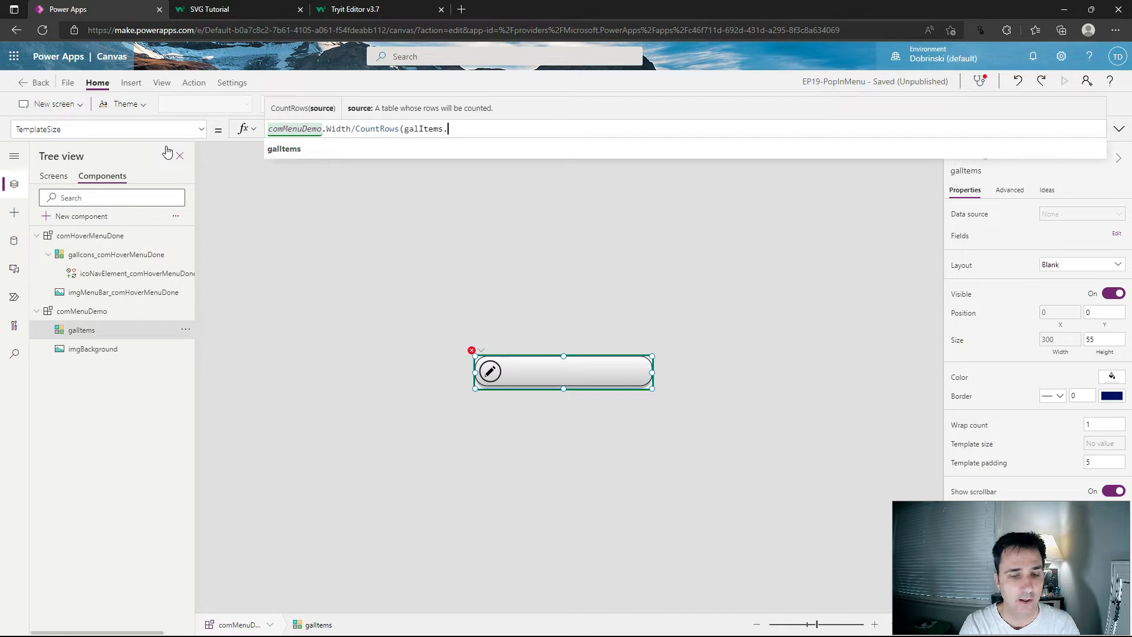
pyautogui.write('AllItems)')
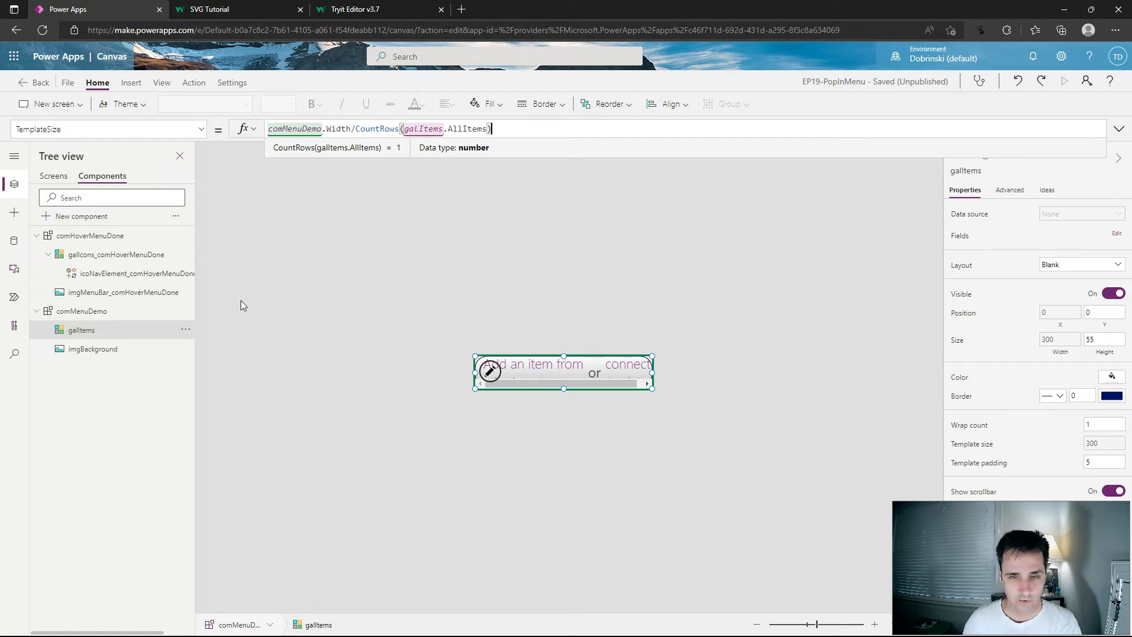
# - Set galItems' TemplatePadding property to 0
pyautogui.click(201, 129)
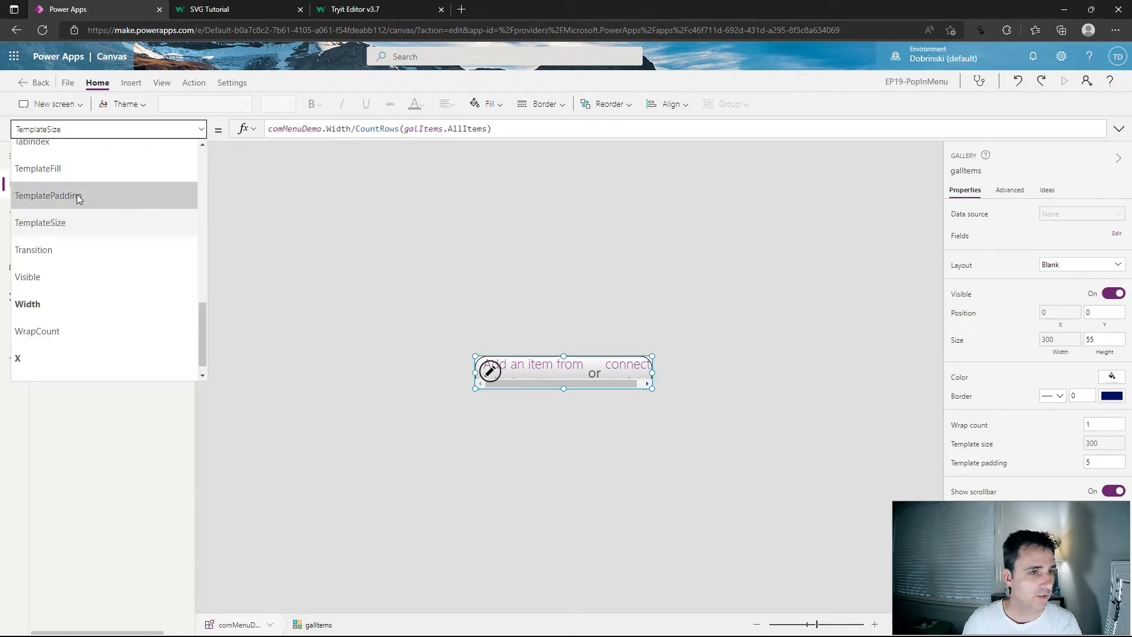
pyautogui.click(76, 195)
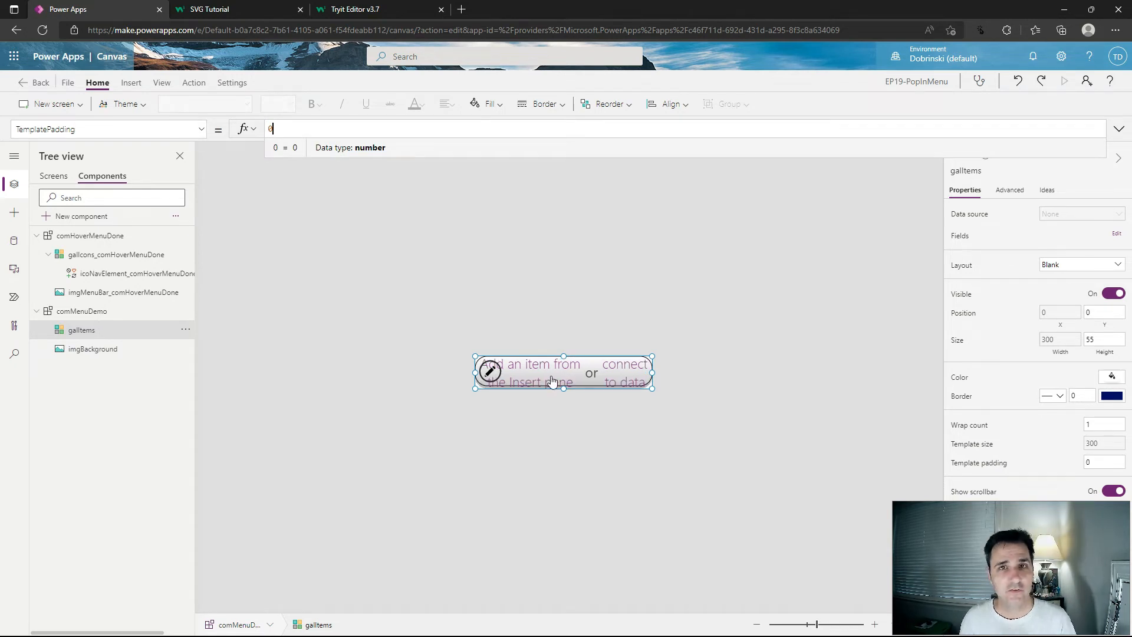
# - Insert a 3D printing icon into the galItems gallery of comMenuDemo
pyautogui.click(15, 213)
pyautogui.scroll(-2, 62, 437)
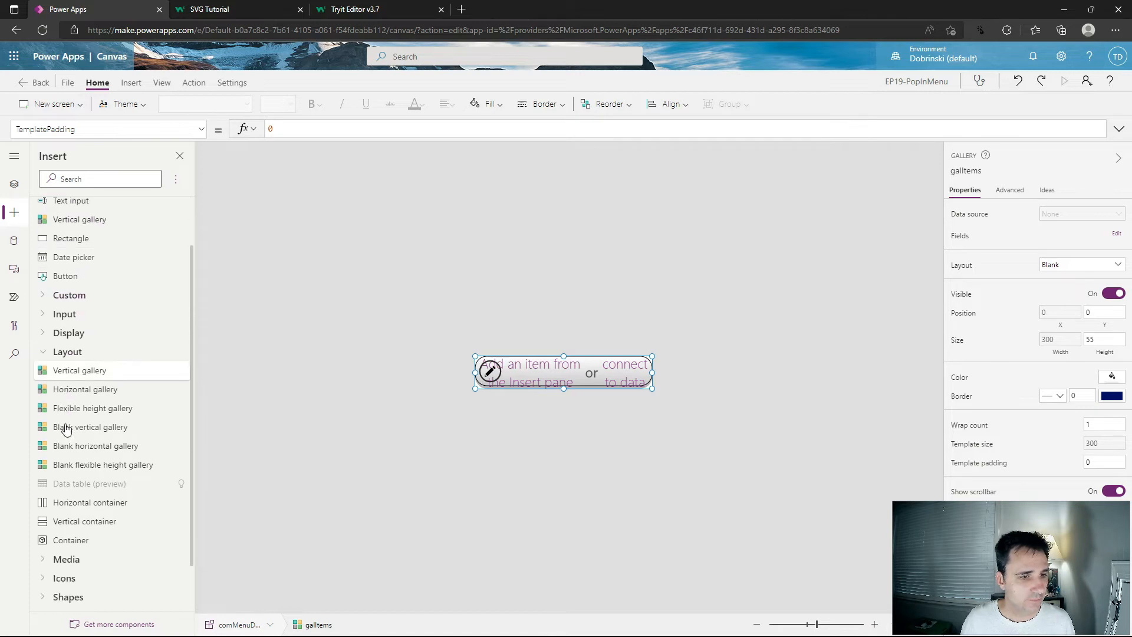
pyautogui.click(59, 521)
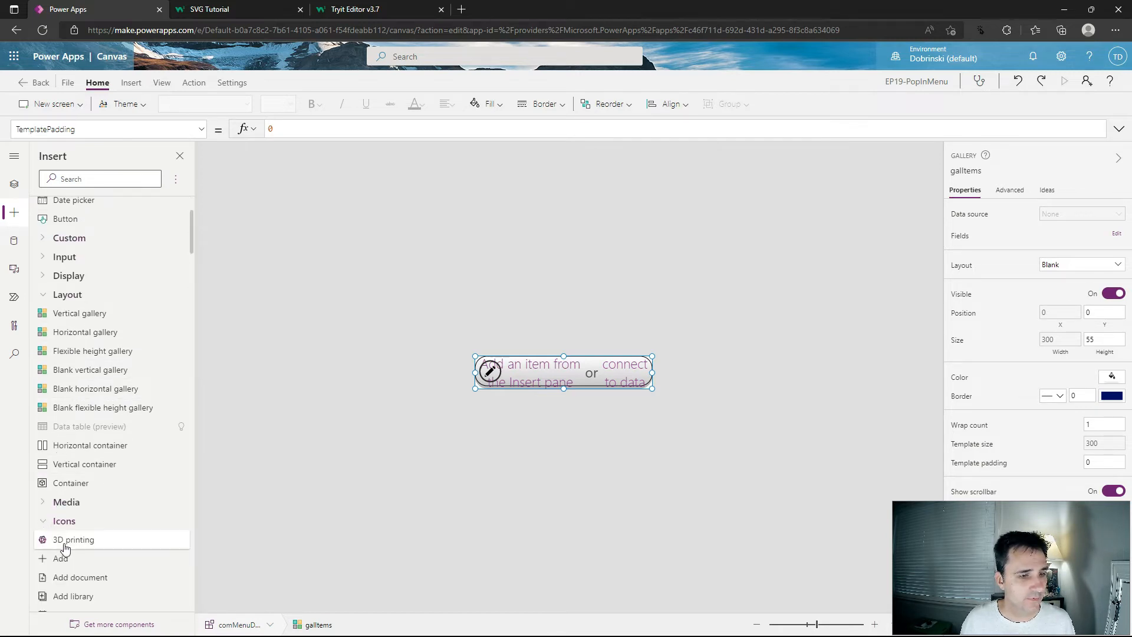
pyautogui.moveTo(62, 540); pyautogui.dragTo(465, 361)
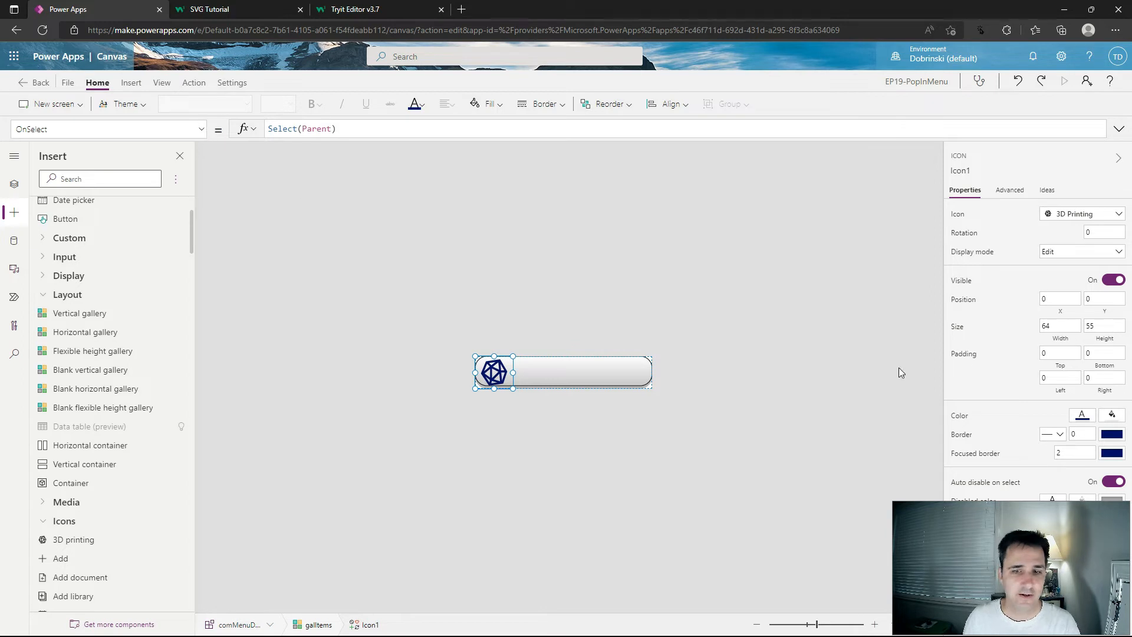
# - Set the new icon's size to 35 wide and 50 high
pyautogui.click(1050, 325)
pyautogui.hotkey('ctrl', 'a')
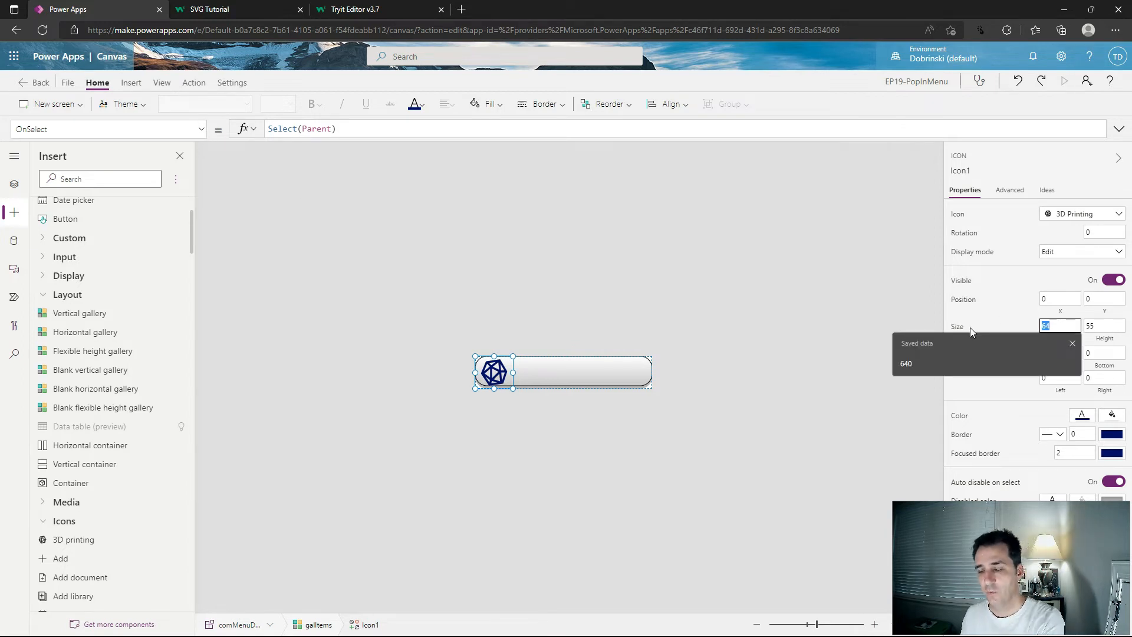
pyautogui.write('35')
pyautogui.press('Tab')
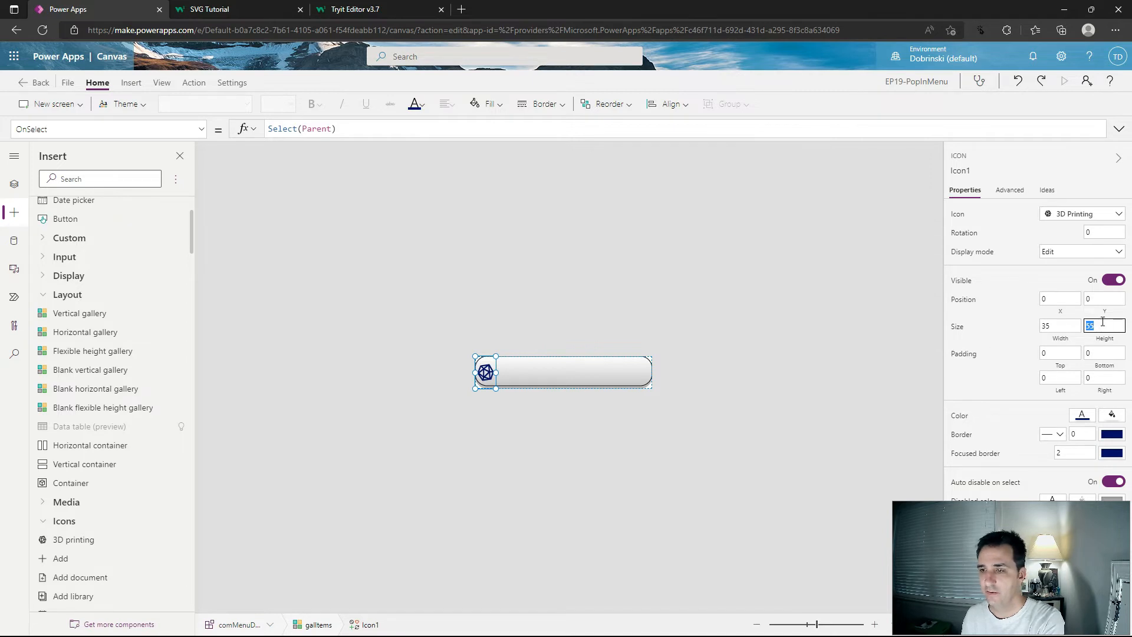
pyautogui.write('50')
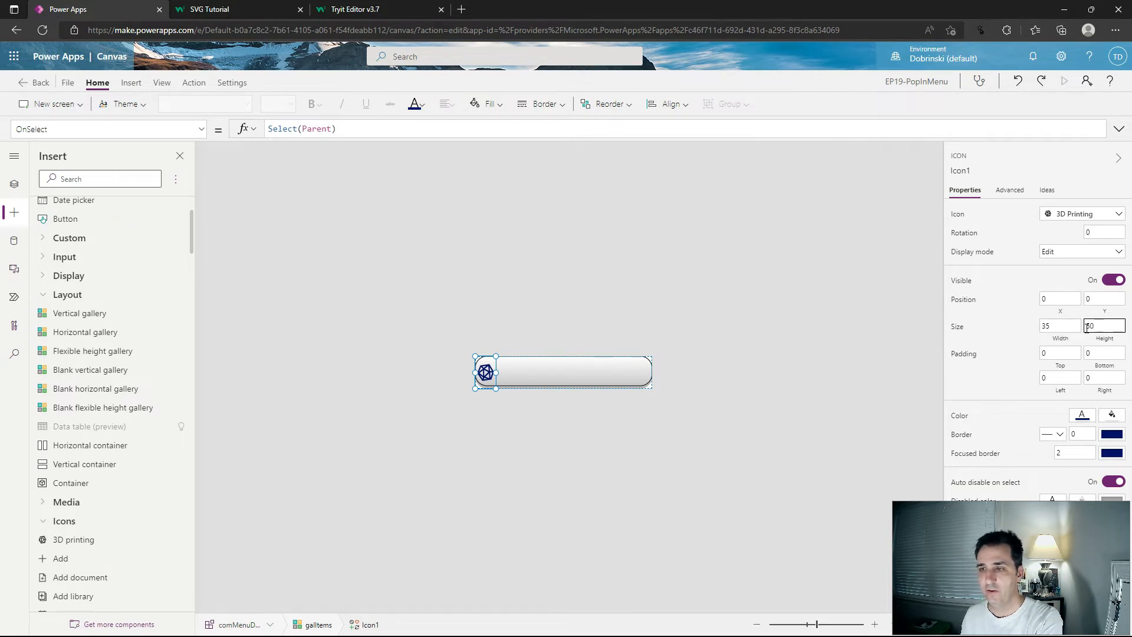
pyautogui.click(1053, 326)
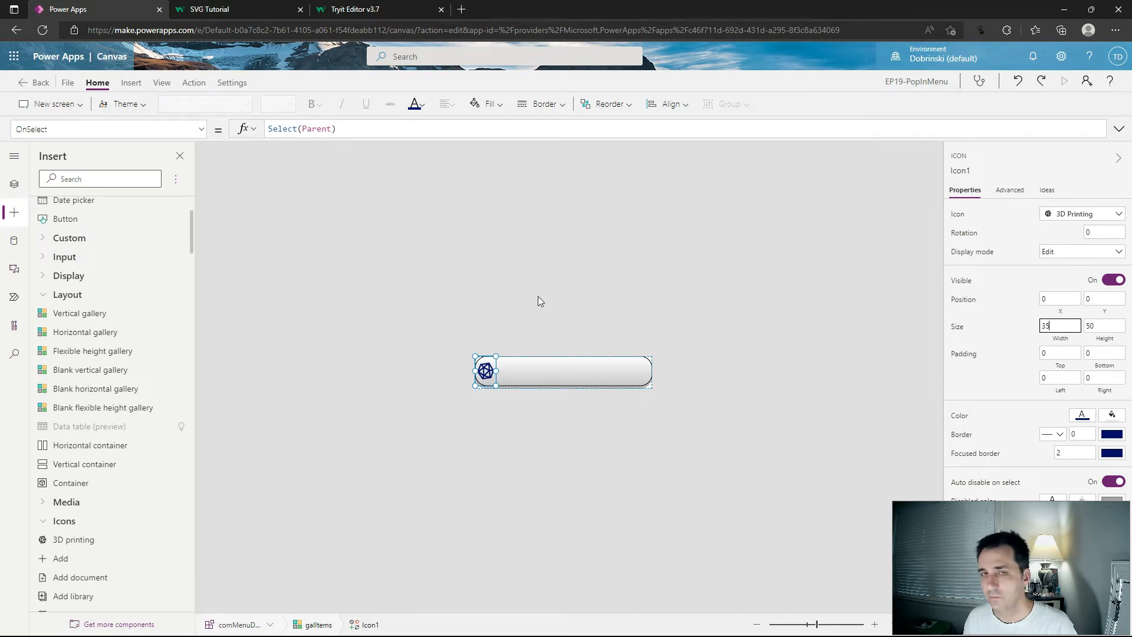
# - Check the Width formula of the icoNavElement icon in the finished comHoverMenuDone component
pyautogui.click(14, 184)
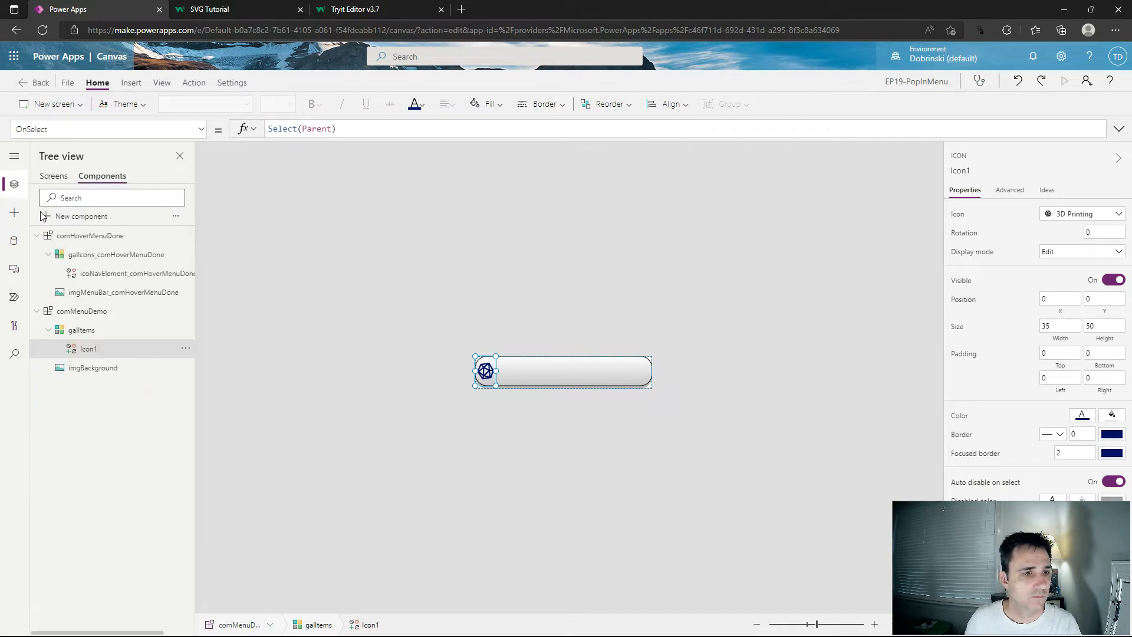
pyautogui.click(102, 277)
pyautogui.click(201, 131)
pyautogui.scroll(-2, 96, 320)
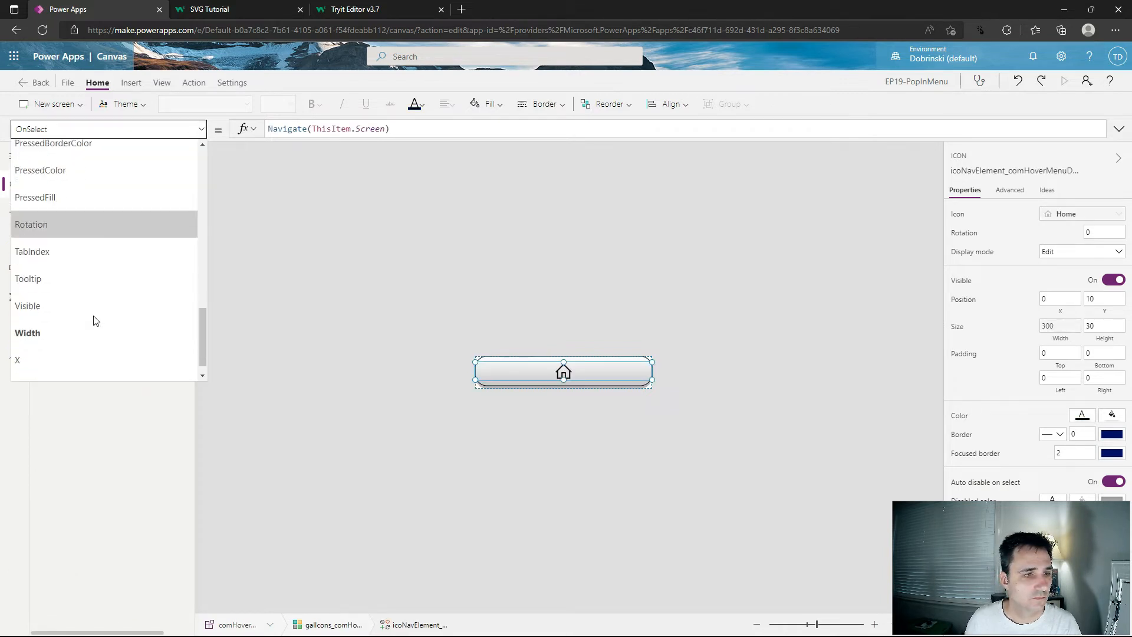
pyautogui.click(77, 319)
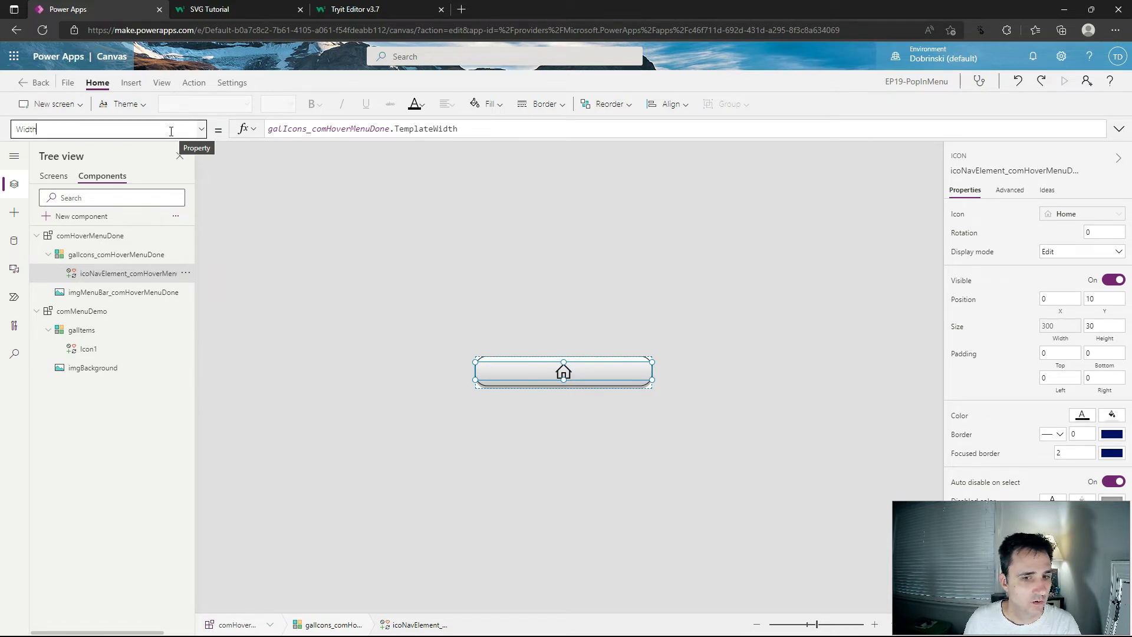
# - Set Icon1's Width property to galItems.TemplateWidth
pyautogui.click(87, 352)
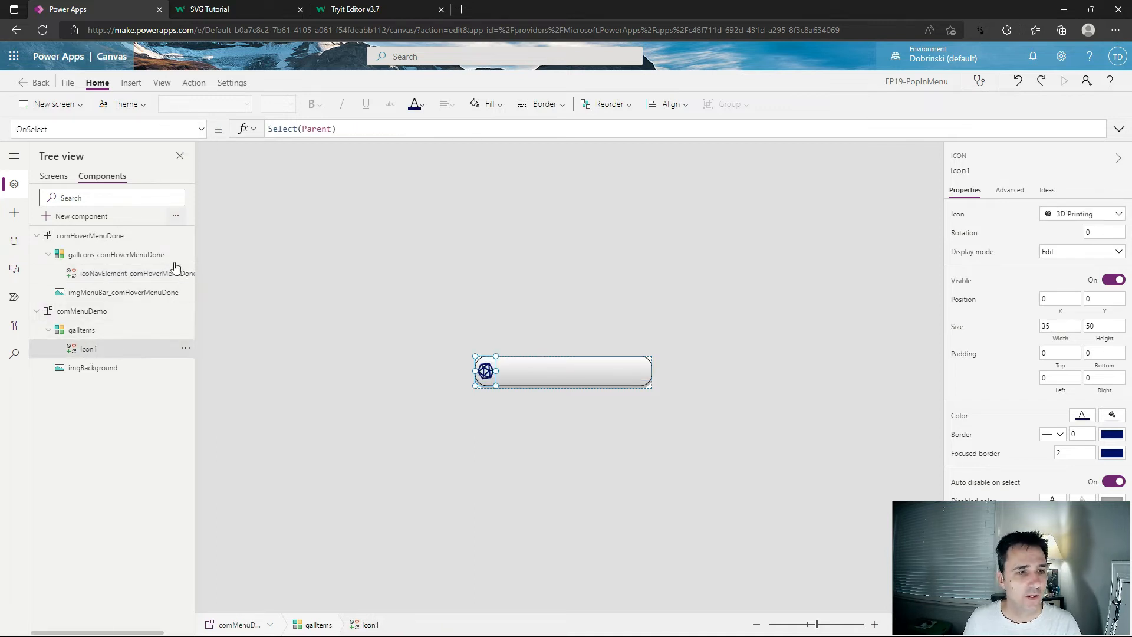
pyautogui.click(207, 132)
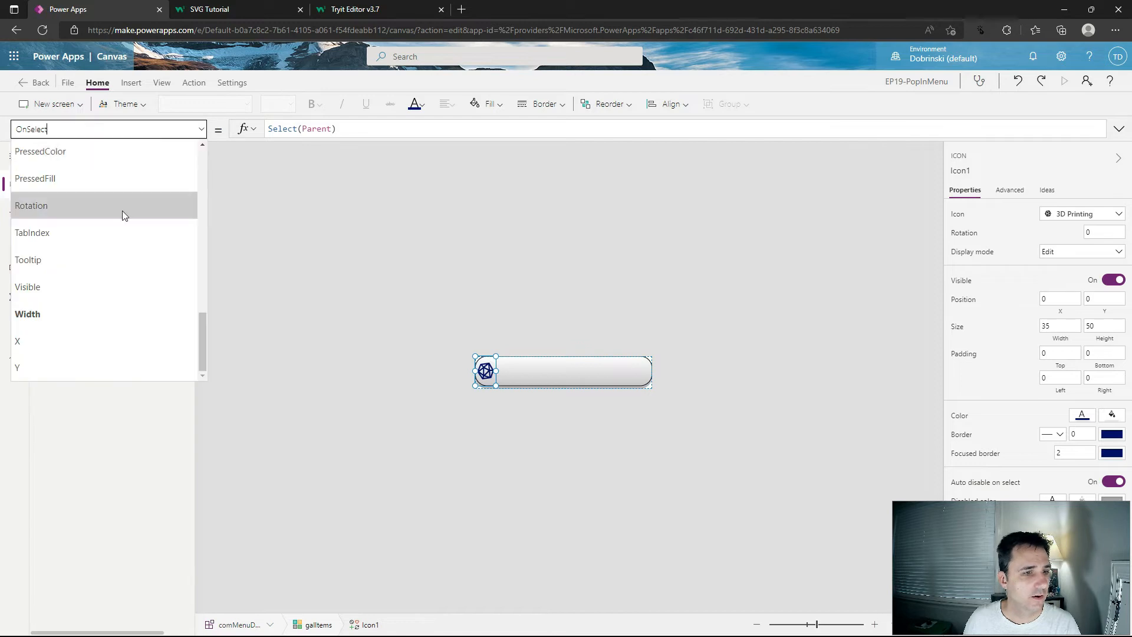
pyautogui.click(122, 211)
pyautogui.write('galITems.Tem')
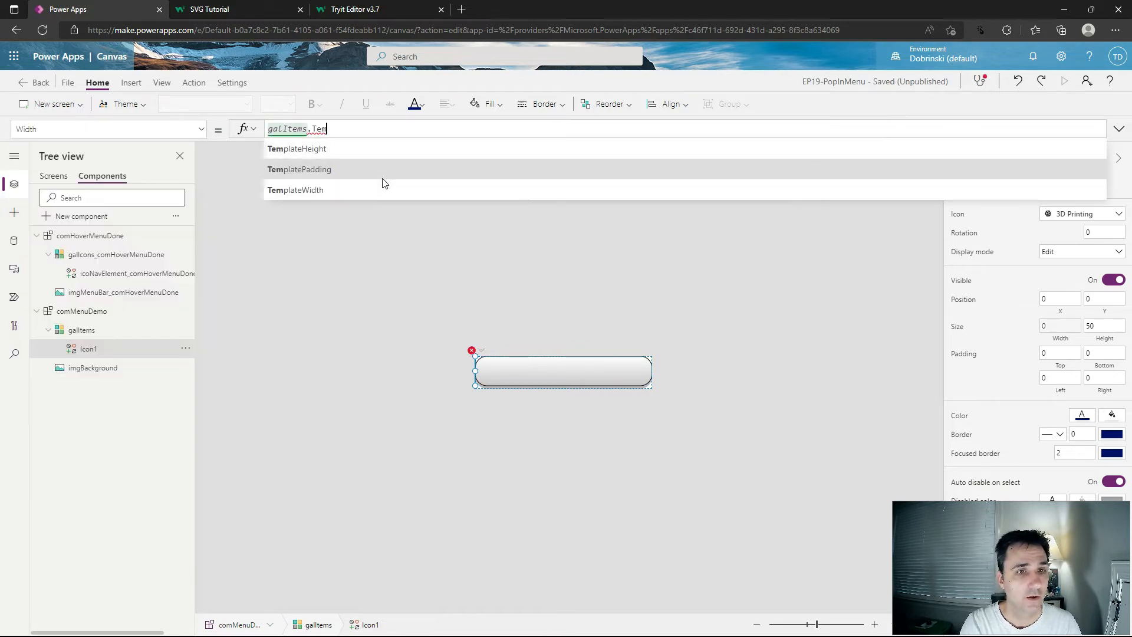
pyautogui.press('Down')
pyautogui.press('Tab')
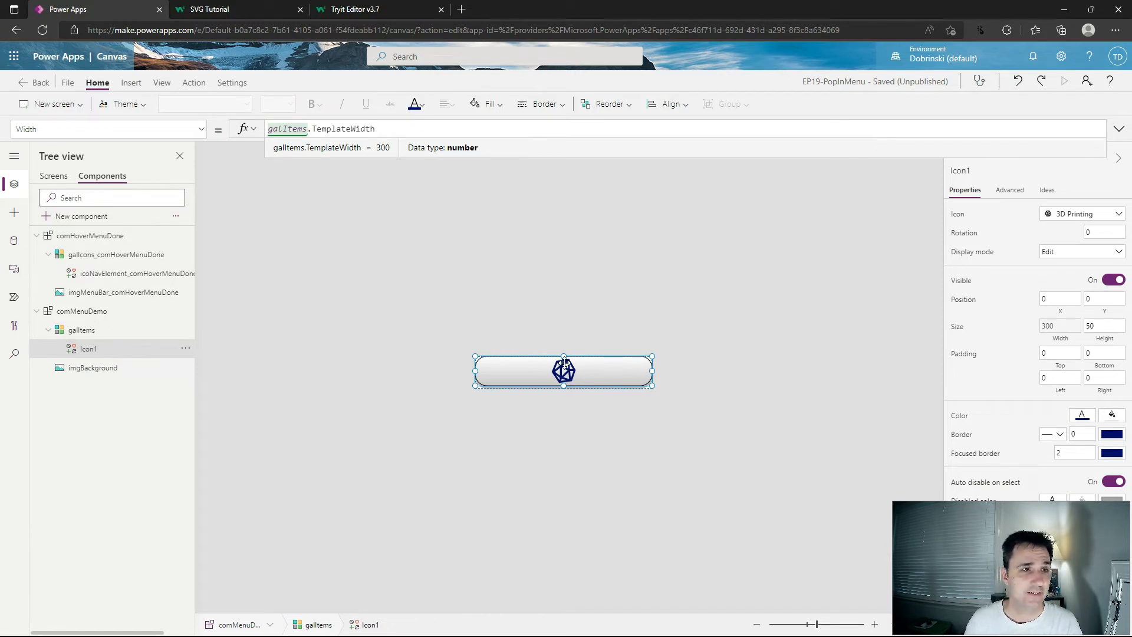
# - Set Icon1's Icon property to ThisItem.Icon in place of Icon.Printing3D
pyautogui.click(203, 130)
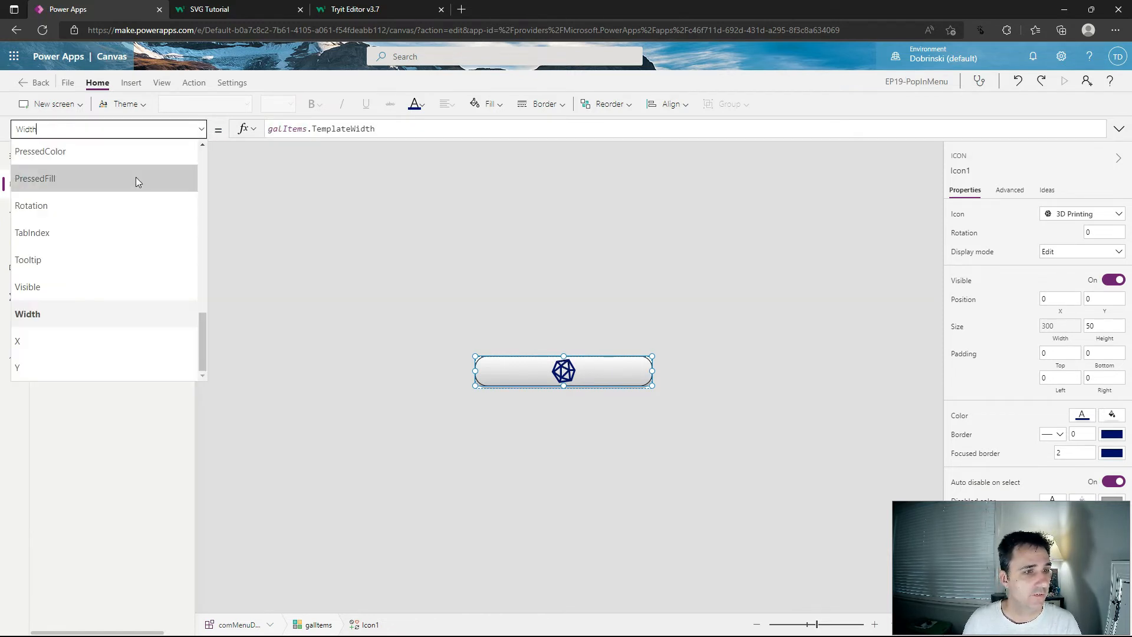
pyautogui.scroll(5, 104, 203)
pyautogui.scroll(5, 93, 210)
pyautogui.scroll(-1, 80, 242)
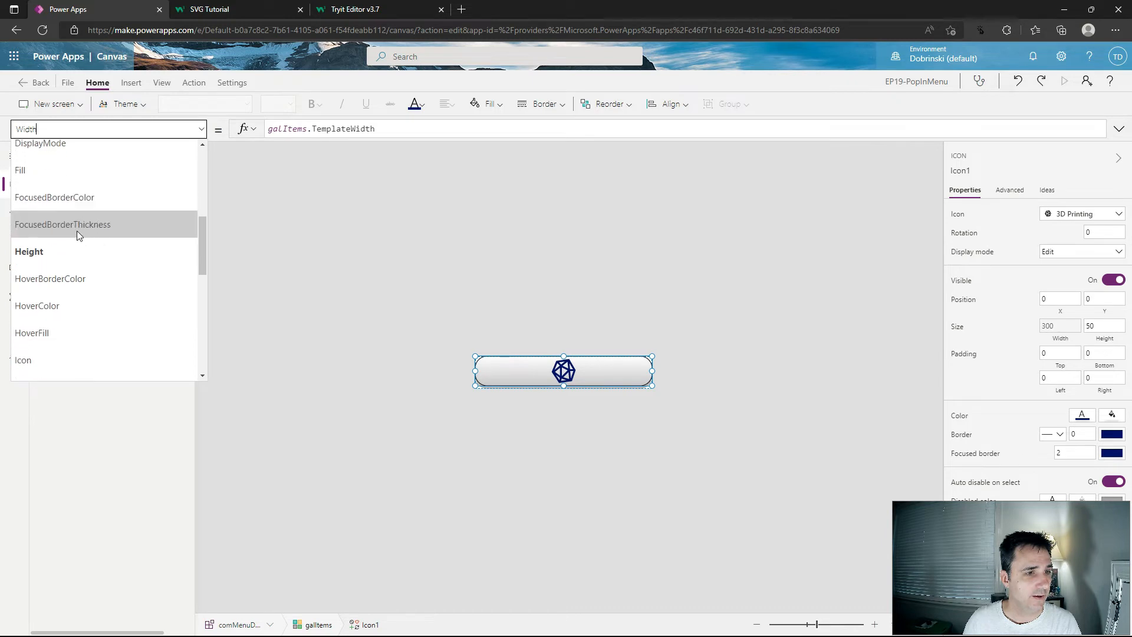
pyautogui.click(53, 347)
pyautogui.moveTo(342, 129); pyautogui.dragTo(259, 128)
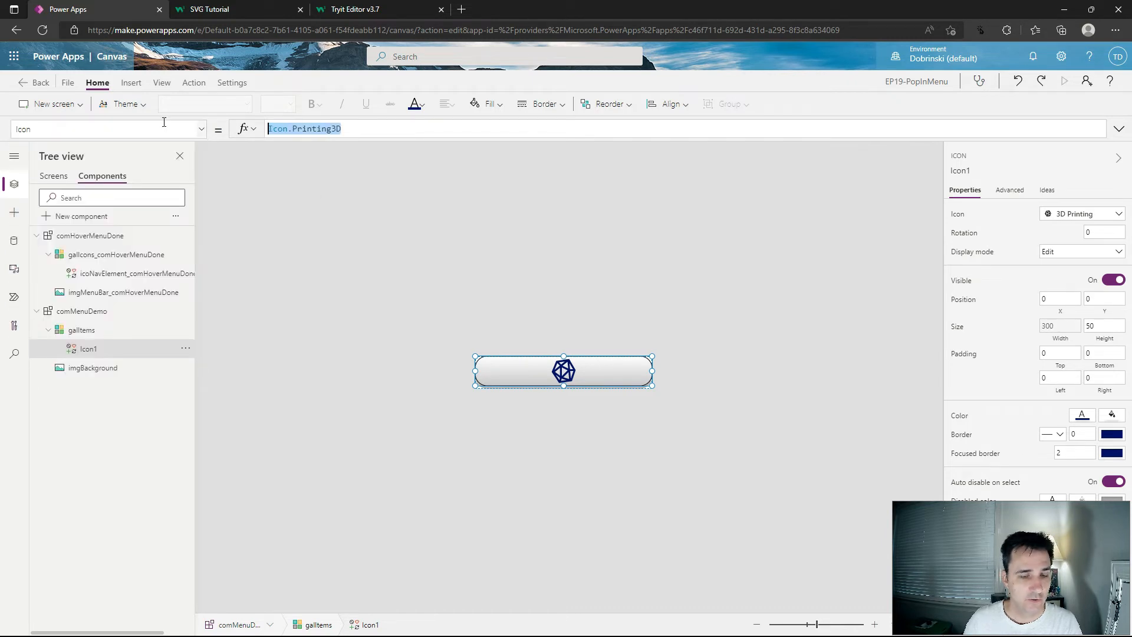
pyautogui.write('ThisItem.')
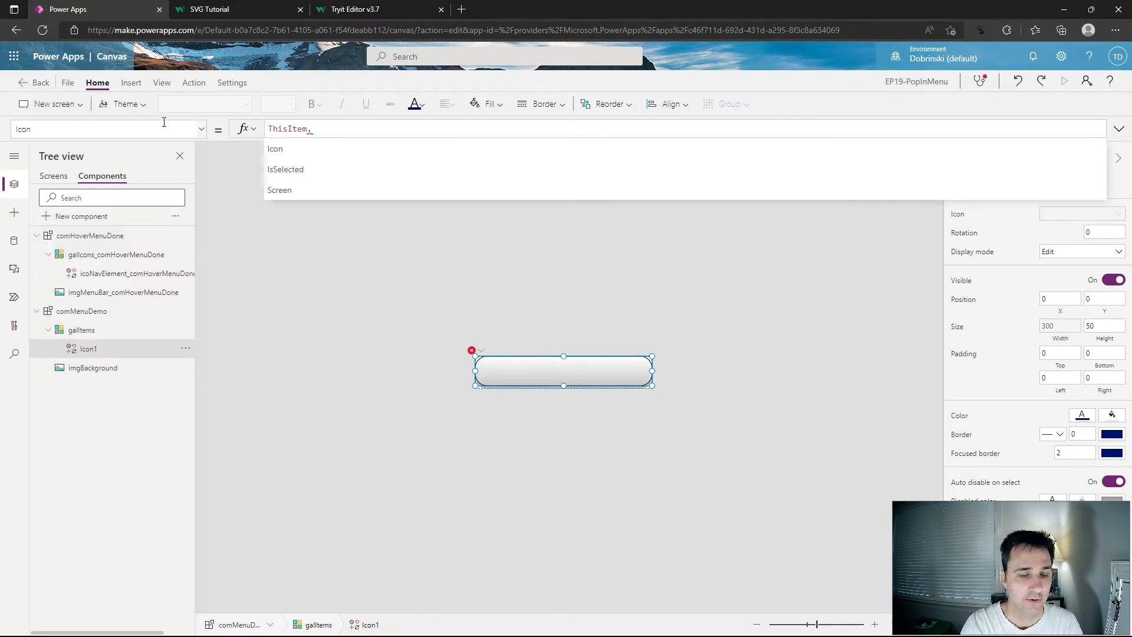
pyautogui.write('Ico')
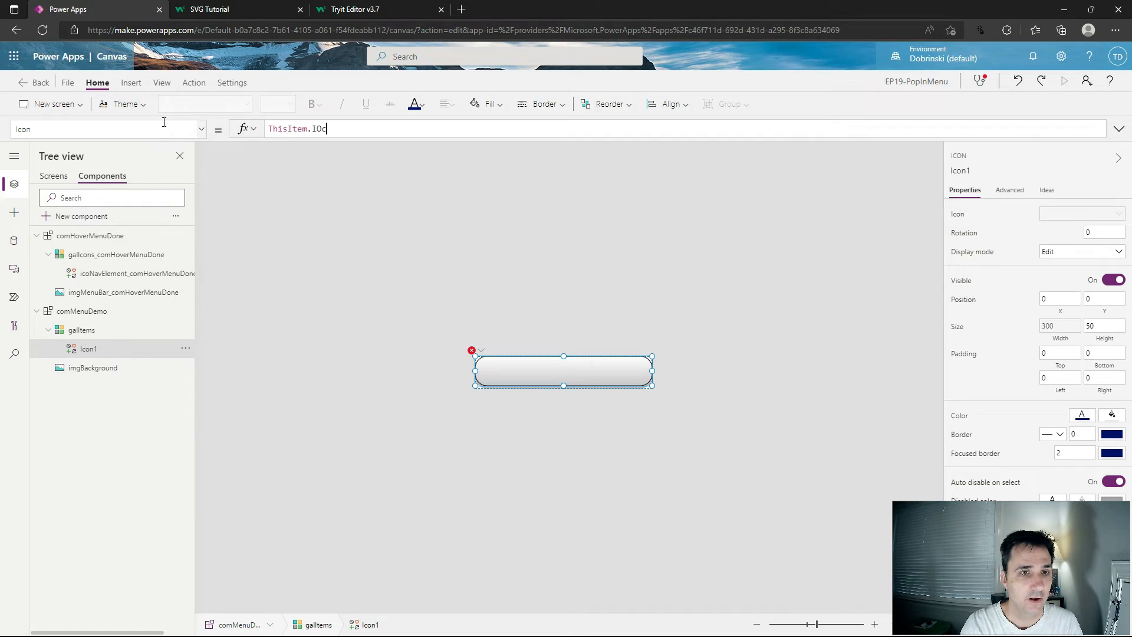
pyautogui.write('n')
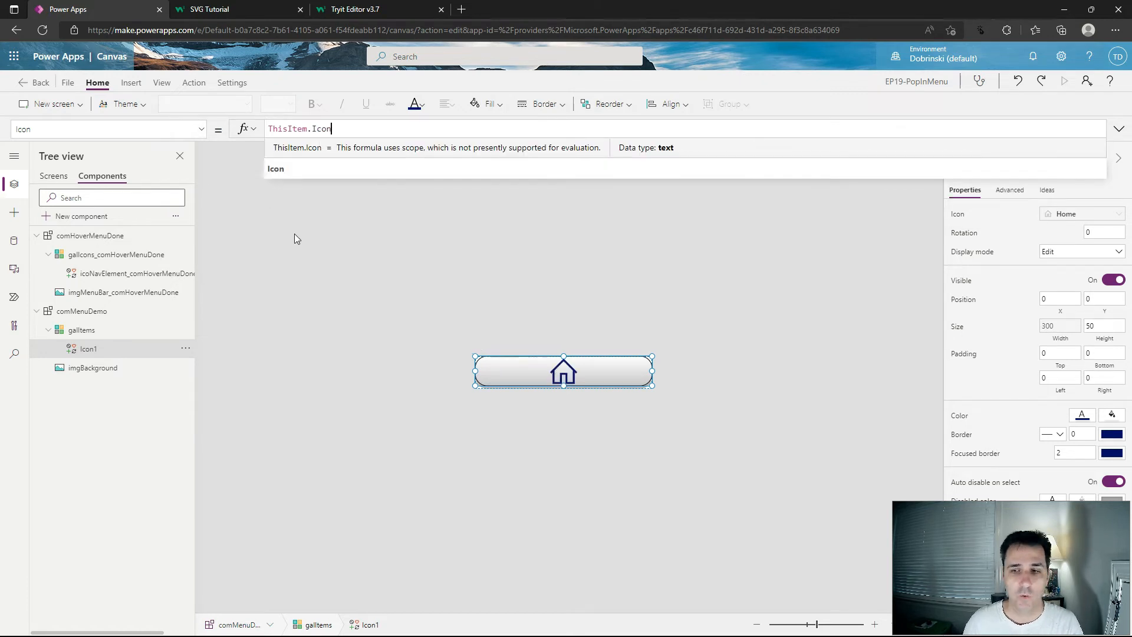
# - Set Icon1's OnSelect property to Navigate(ThisItem.Screen) in place of Select(Parent)
pyautogui.click(201, 132)
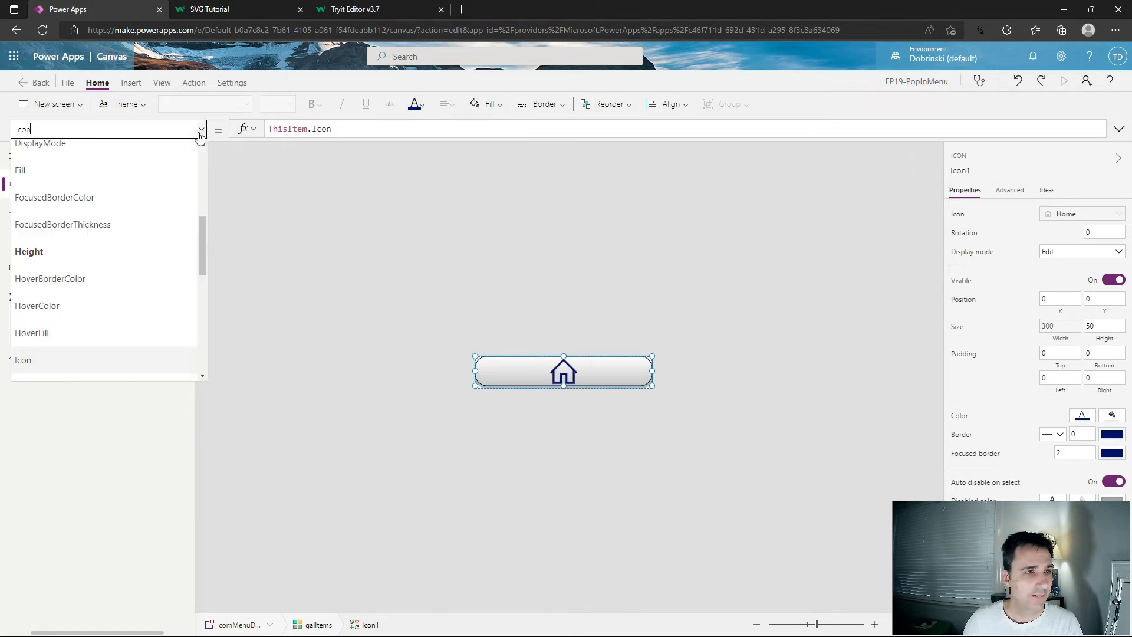
pyautogui.scroll(1, 118, 212)
pyautogui.scroll(1, 104, 214)
pyautogui.scroll(-5, 89, 215)
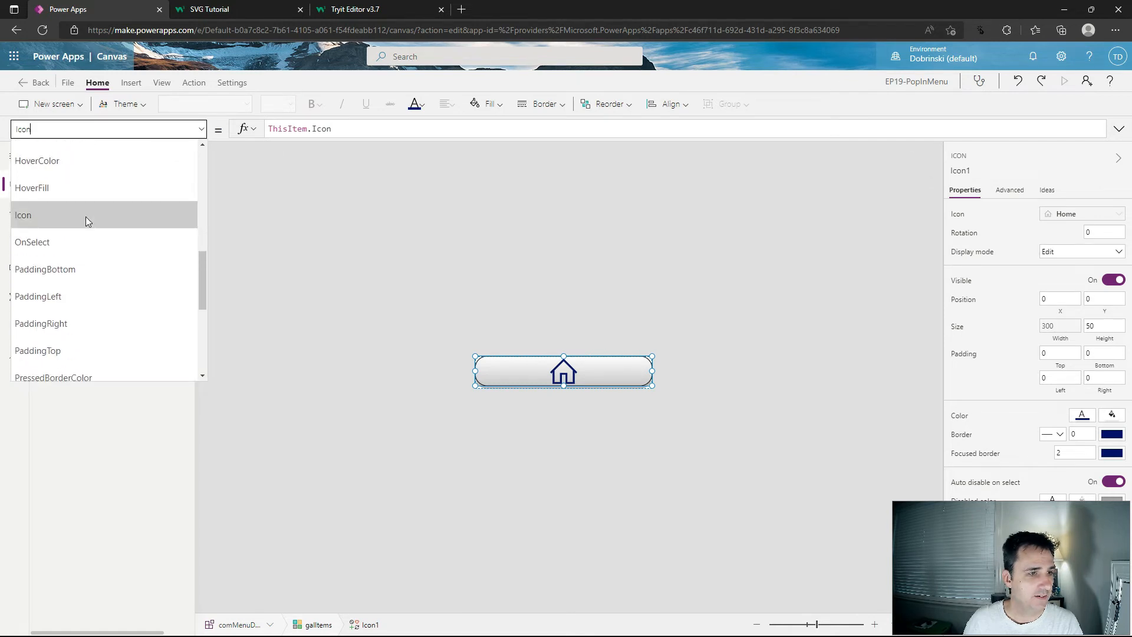
pyautogui.click(58, 203)
pyautogui.tripleClick(355, 128)
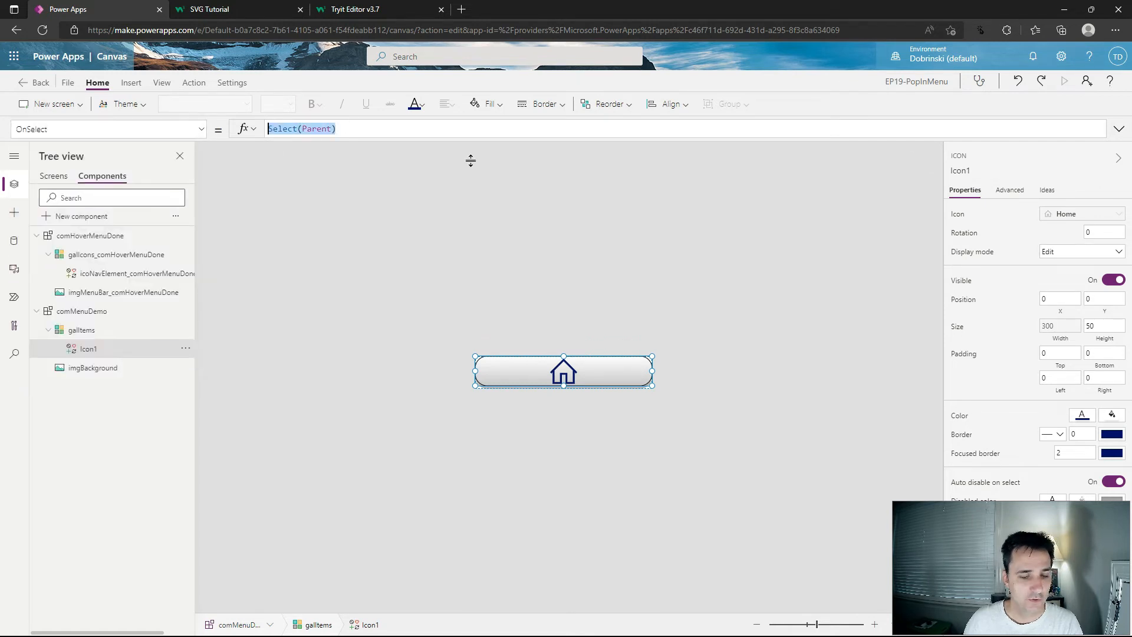
pyautogui.write('Navigate(')
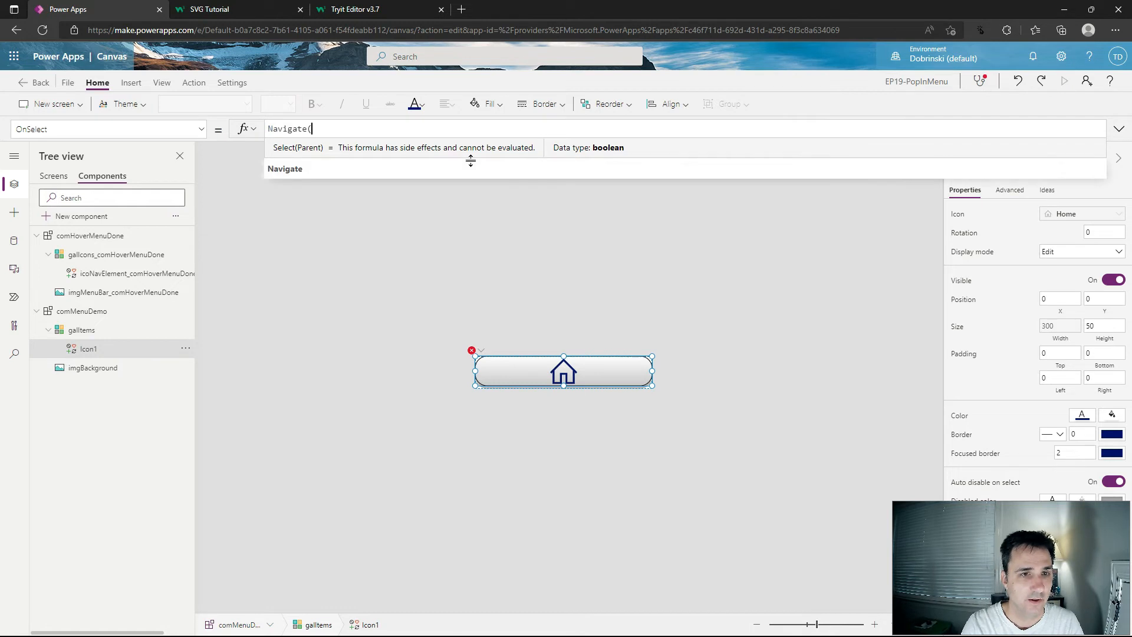
pyautogui.write('ThisItem.C')
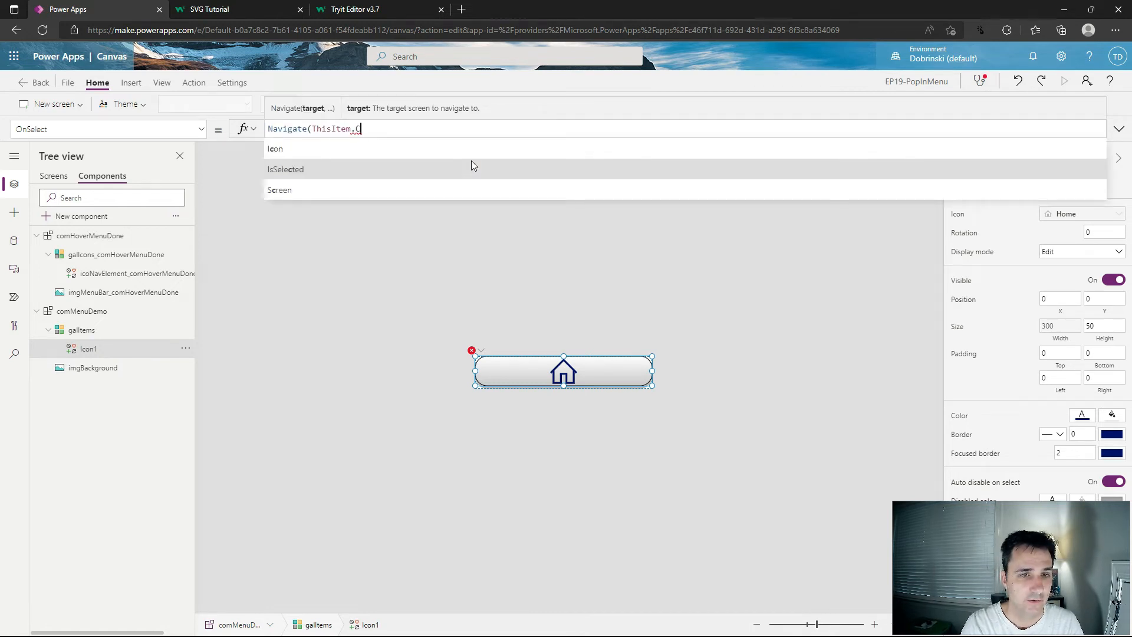
pyautogui.press('BackSpace')
pyautogui.write('Screen)')
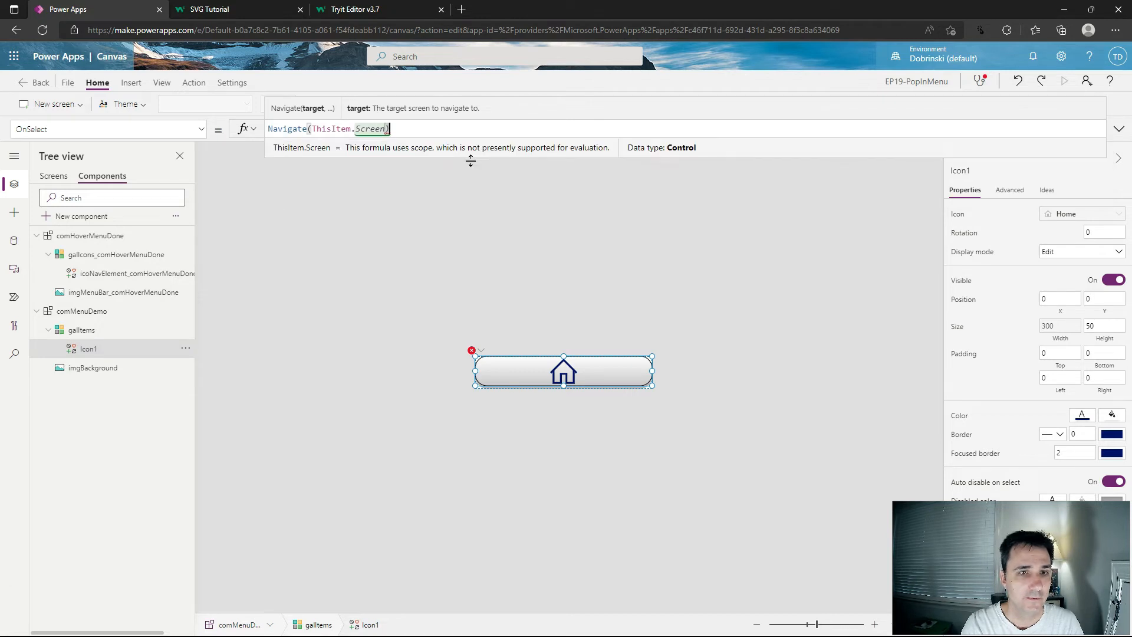
pyautogui.click(581, 387)
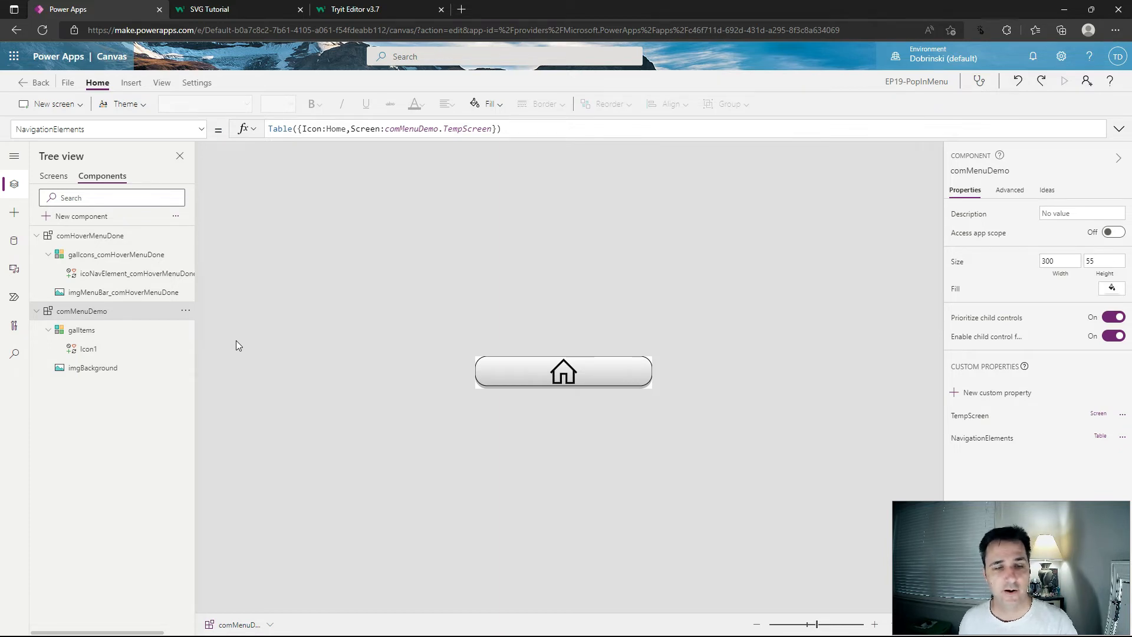
pyautogui.click(93, 349)
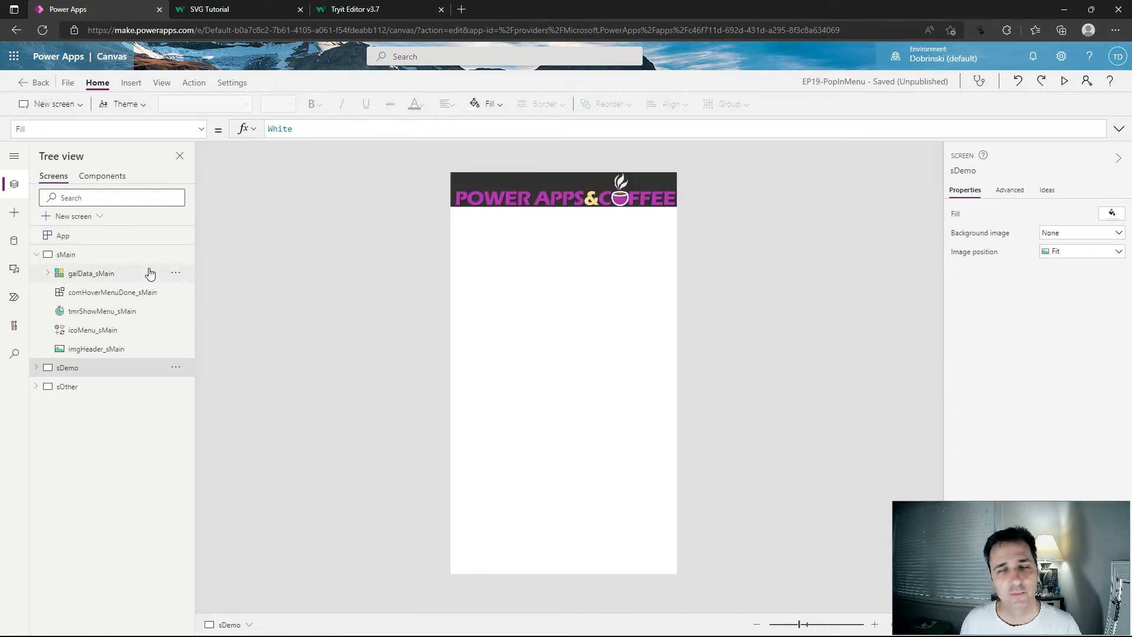
# - Open the App object's OnStart formula and examine how the menu direction, start and up/down position variables are set
pyautogui.click(99, 241)
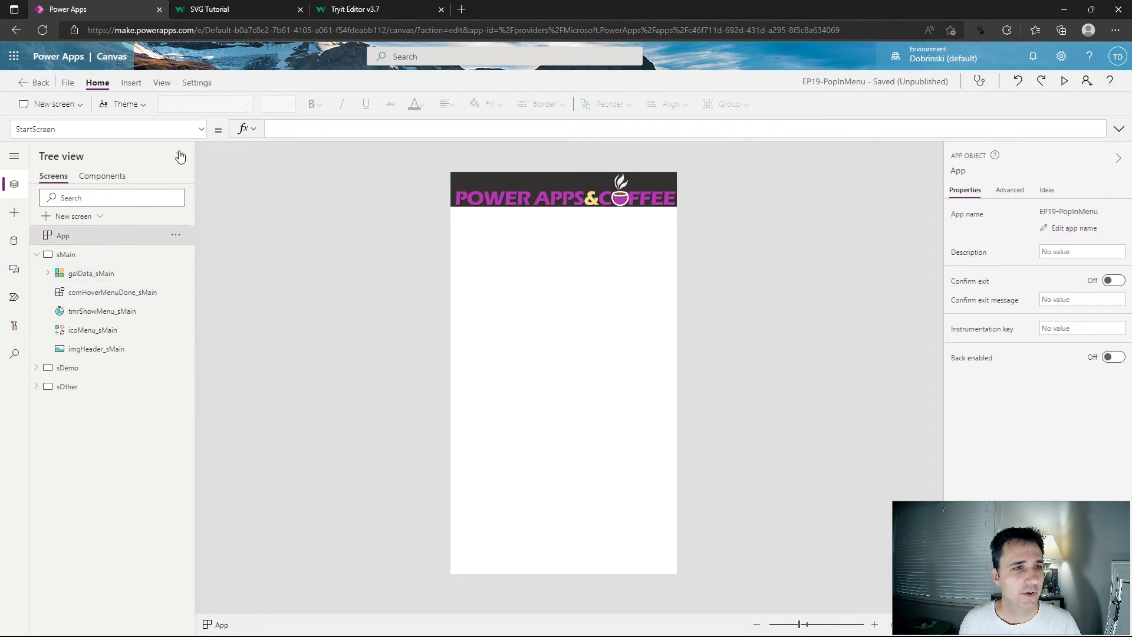
pyautogui.click(201, 129)
pyautogui.click(61, 311)
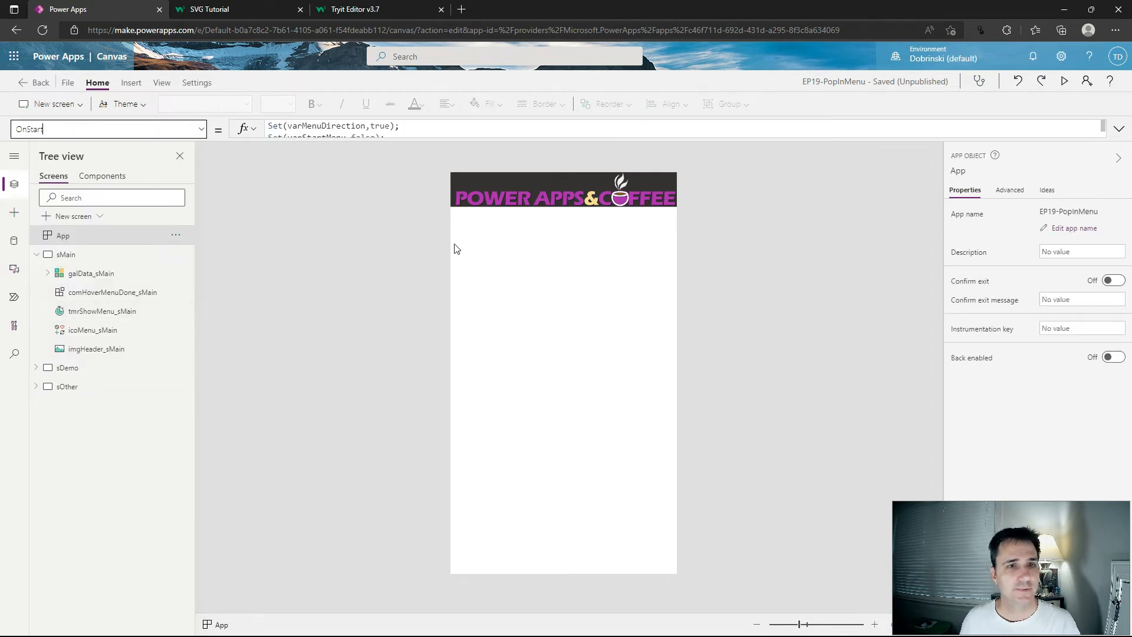
pyautogui.click(1118, 129)
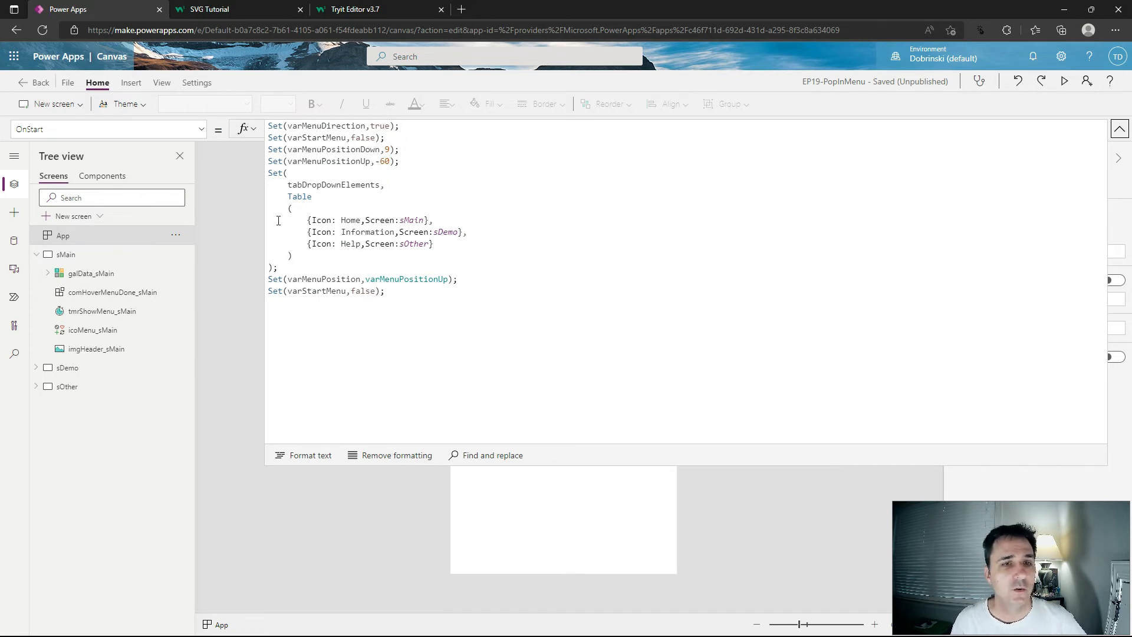
pyautogui.doubleClick(334, 128)
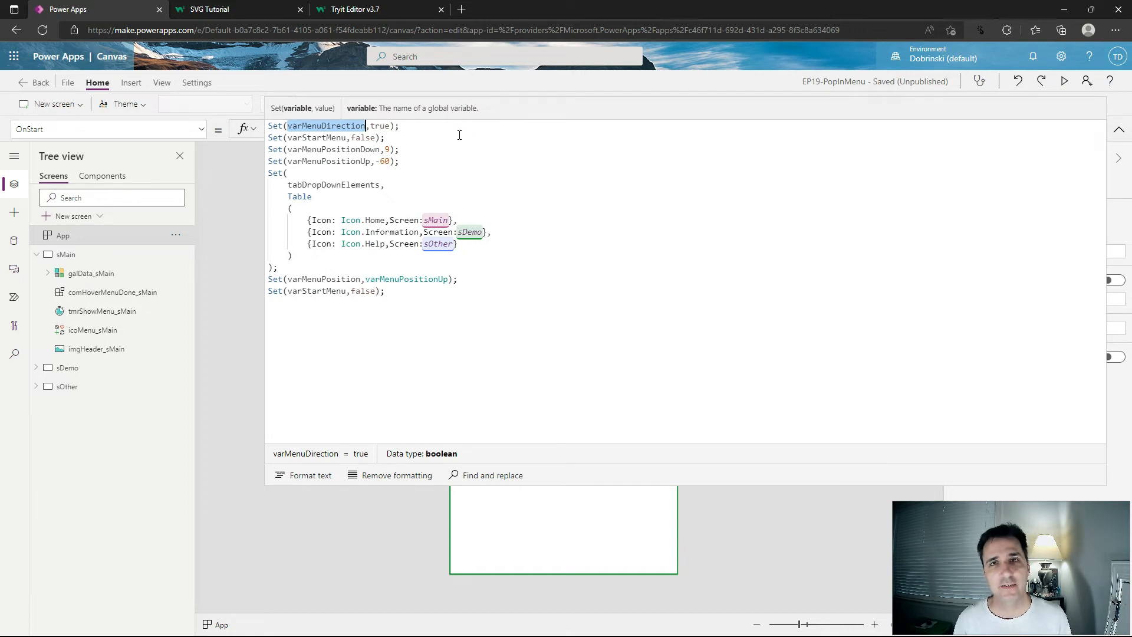
pyautogui.doubleClick(314, 142)
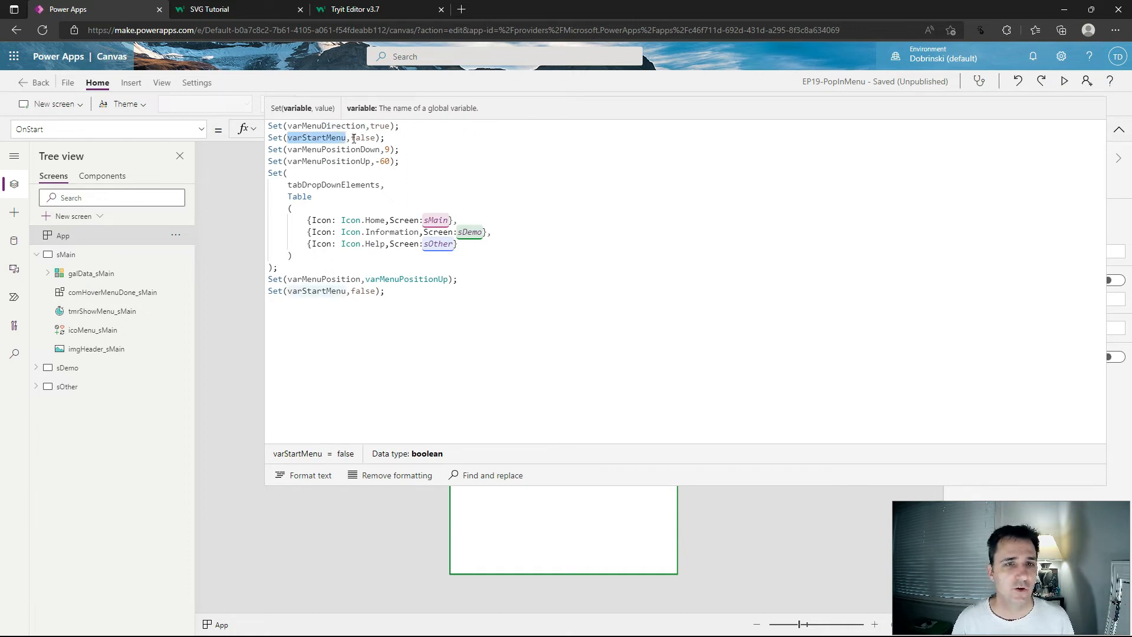
pyautogui.click(452, 140)
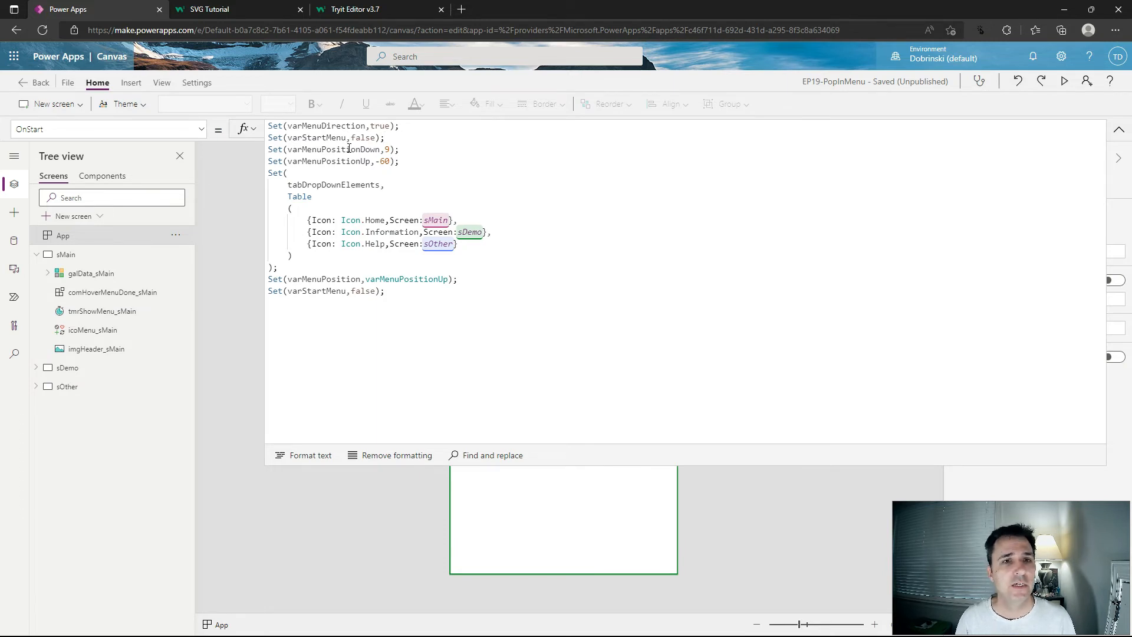
pyautogui.moveTo(400, 161); pyautogui.dragTo(262, 149)
pyautogui.click(435, 155)
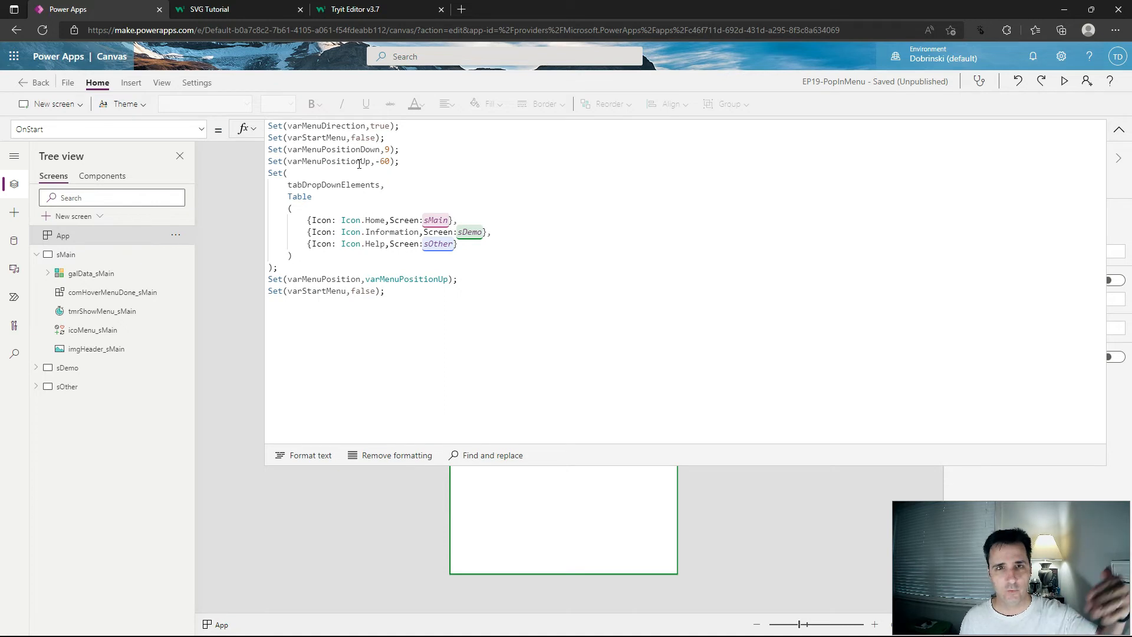
# - Examine the tabDropDownElements table and the closing varMenuPosition and varStartMenu lines of the OnStart formula, then collapse it
pyautogui.moveTo(278, 268); pyautogui.dragTo(266, 172)
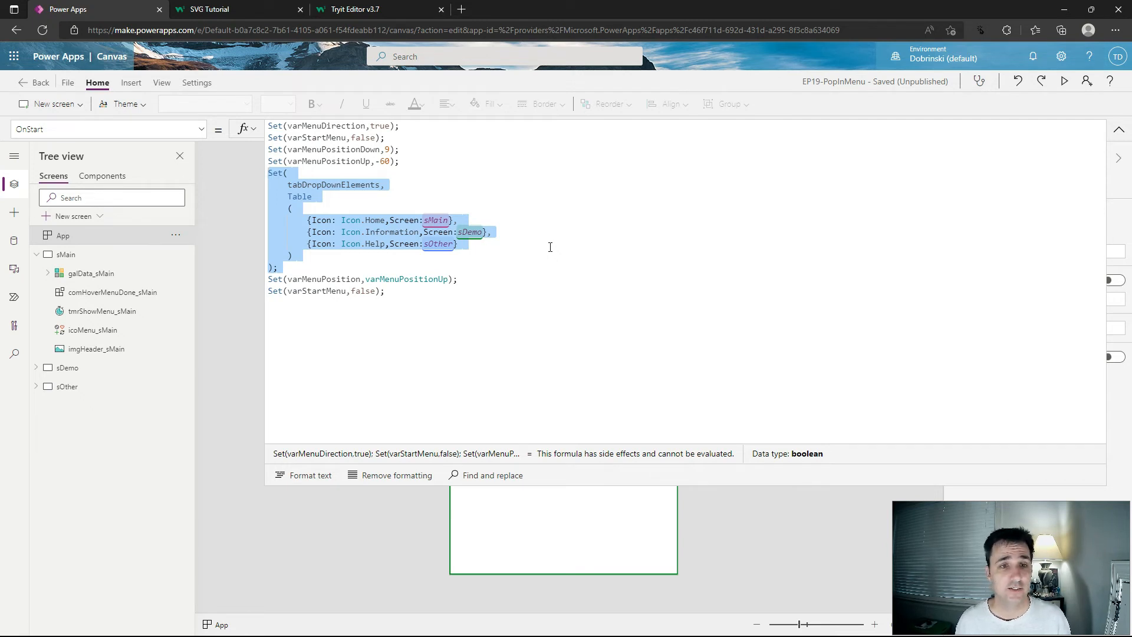
pyautogui.click(355, 204)
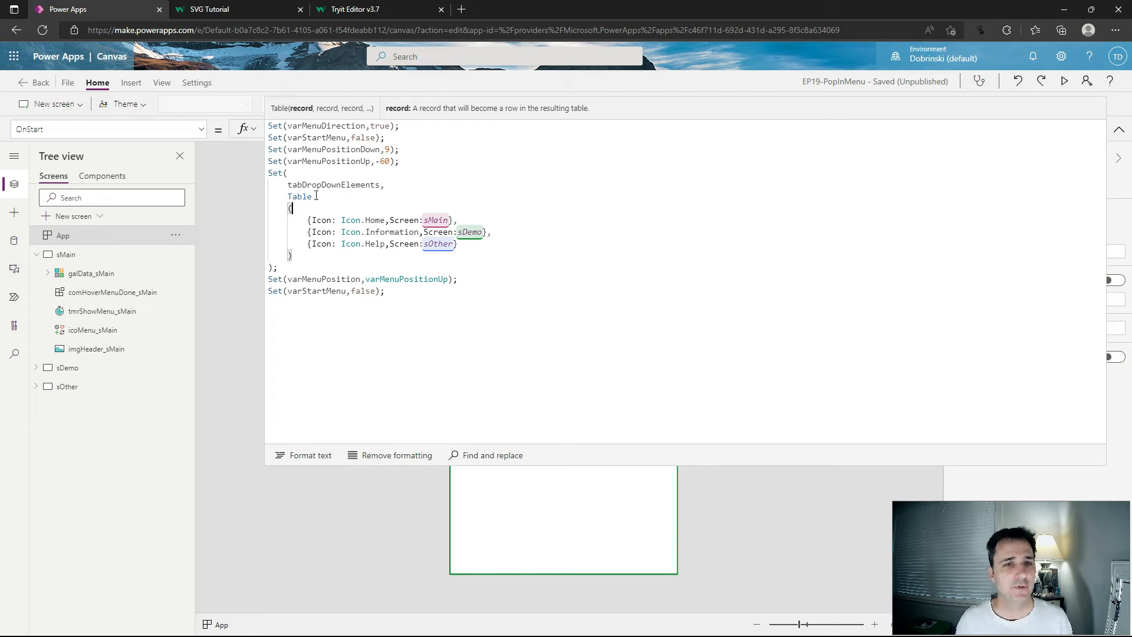
pyautogui.doubleClick(355, 280)
pyautogui.click(386, 291)
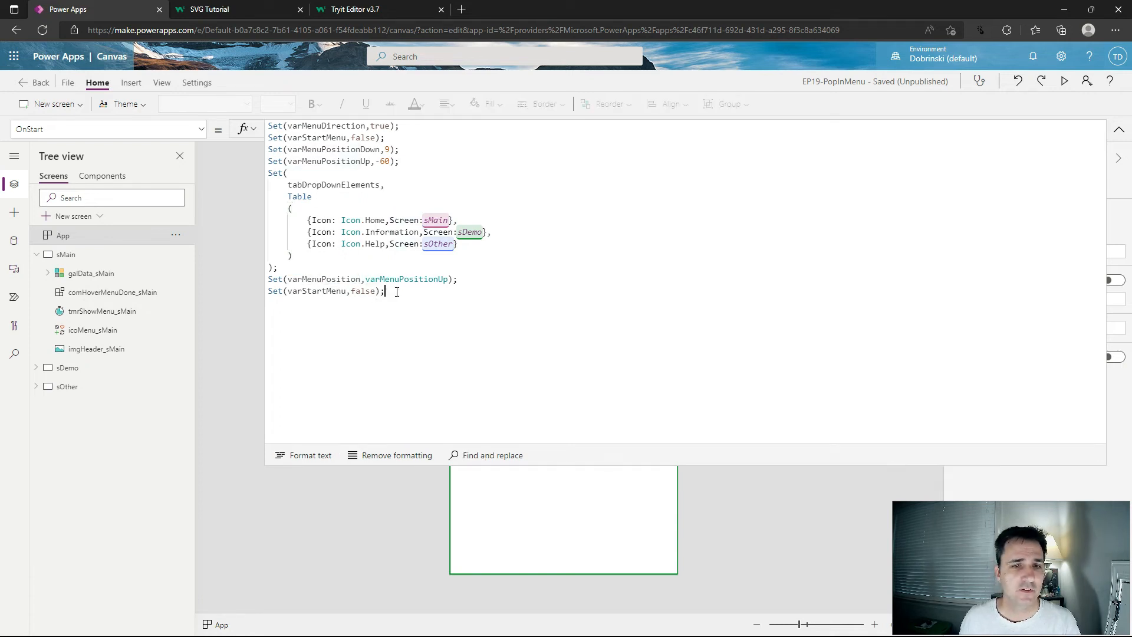
pyautogui.click(401, 280)
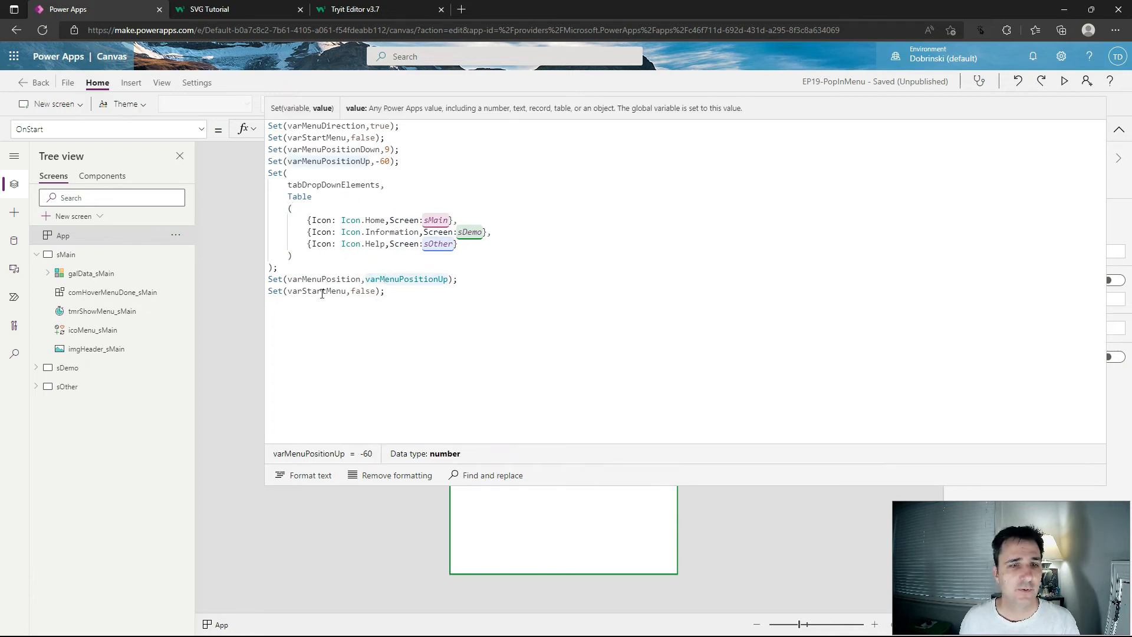
pyautogui.moveTo(392, 293); pyautogui.dragTo(256, 281)
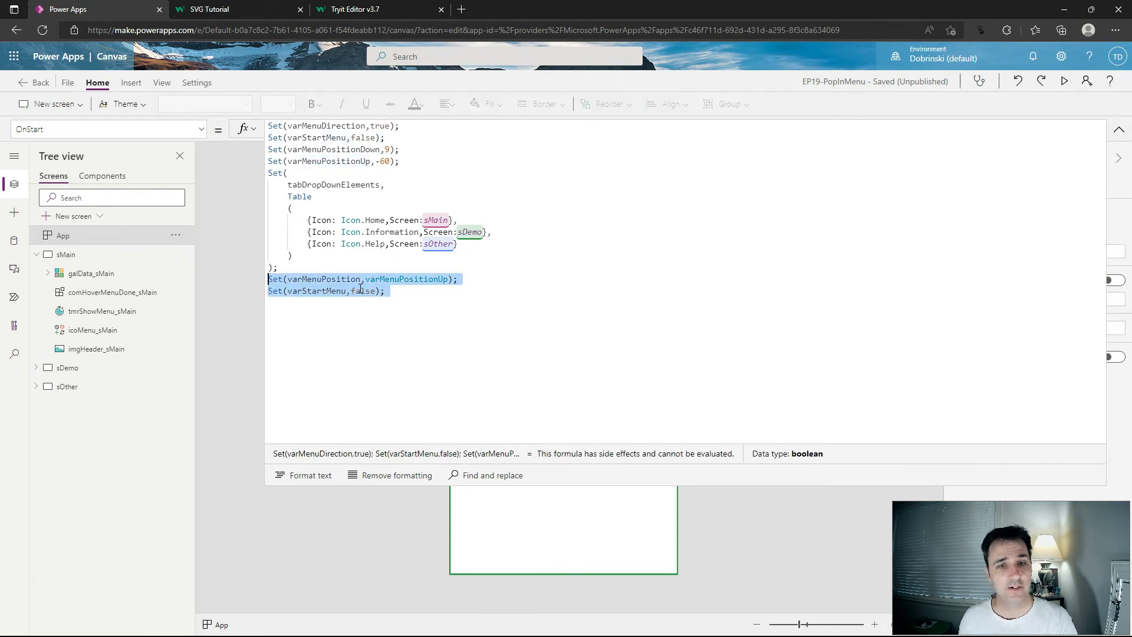
pyautogui.click(385, 292)
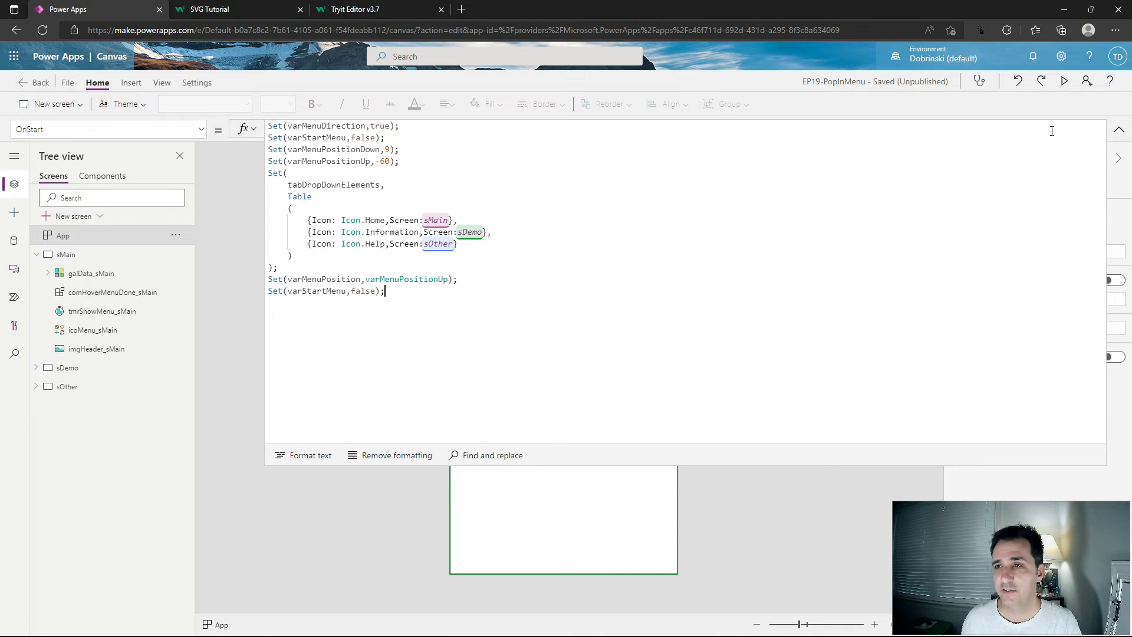
pyautogui.click(1119, 129)
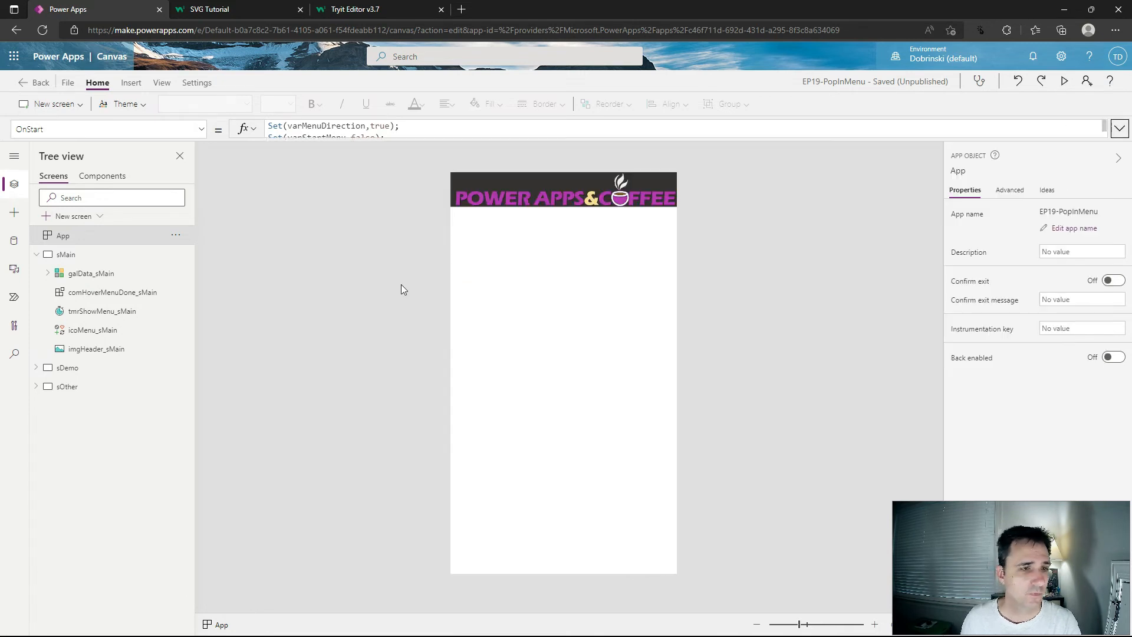
# - Insert the custom comMenuDemo component on the sDemo screen and position it over the header at about X 81, Y 0
pyautogui.click(101, 368)
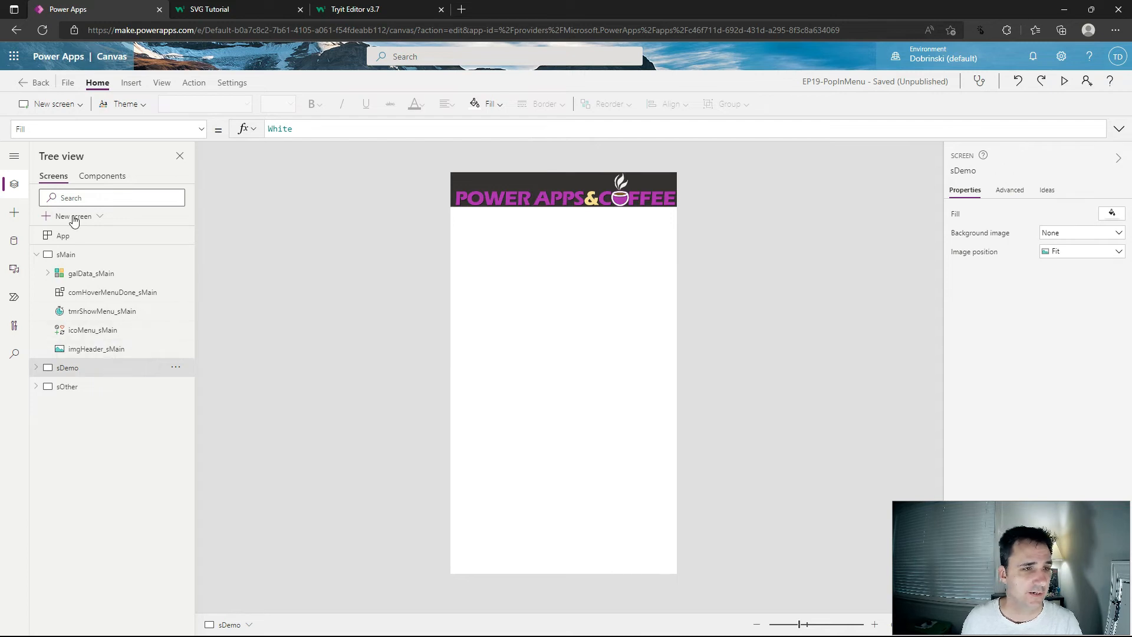
pyautogui.click(14, 212)
pyautogui.click(42, 357)
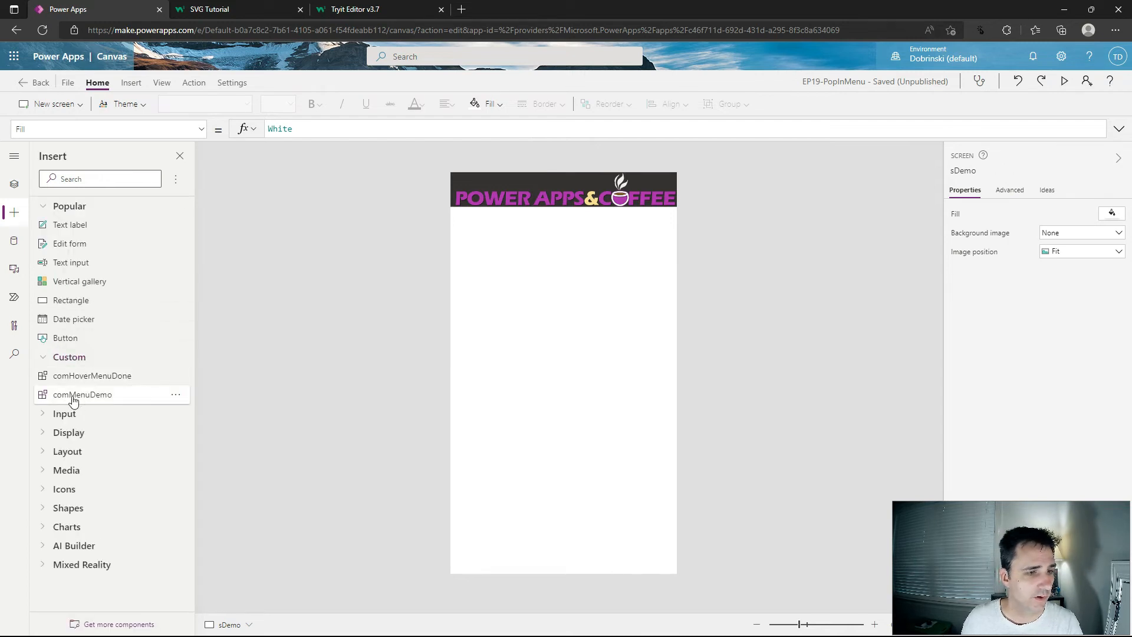
pyautogui.moveTo(75, 395); pyautogui.dragTo(528, 278)
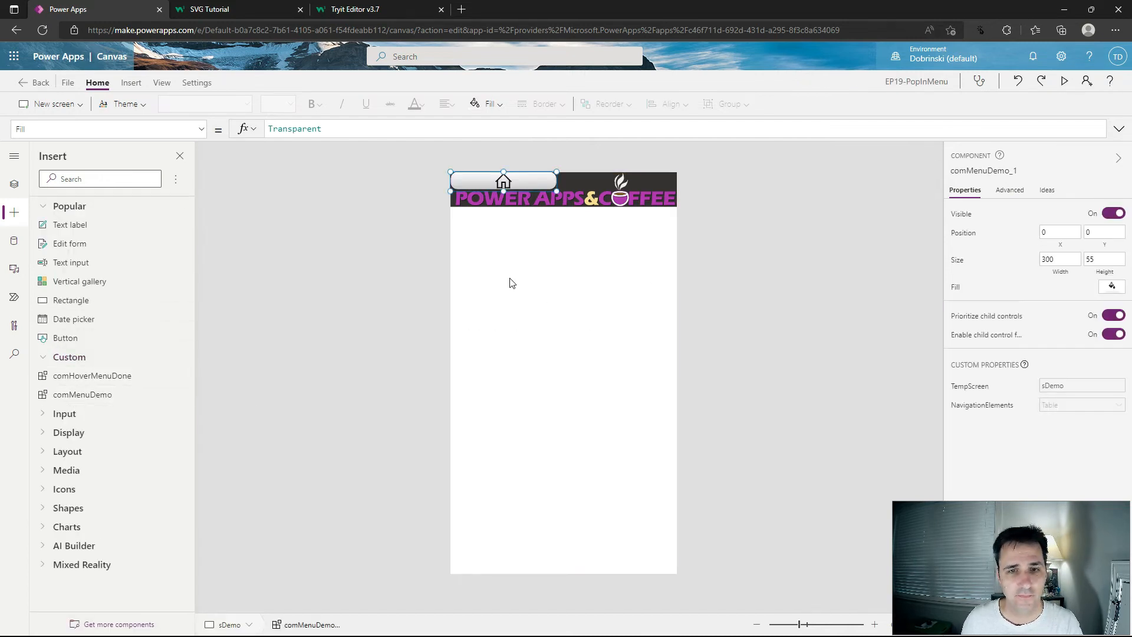
pyautogui.moveTo(474, 181); pyautogui.dragTo(501, 181)
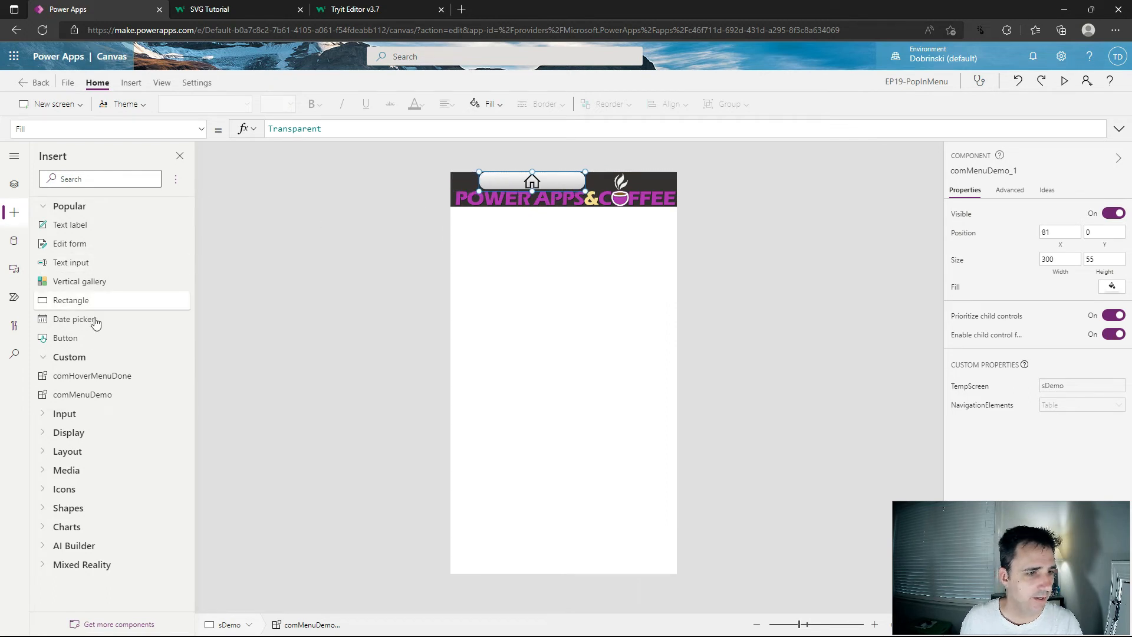
# - Add a white hamburger menu icon at the header's upper-left corner of sDemo, sized about 57 wide and 44 high
pyautogui.click(48, 488)
pyautogui.scroll(-15, 80, 484)
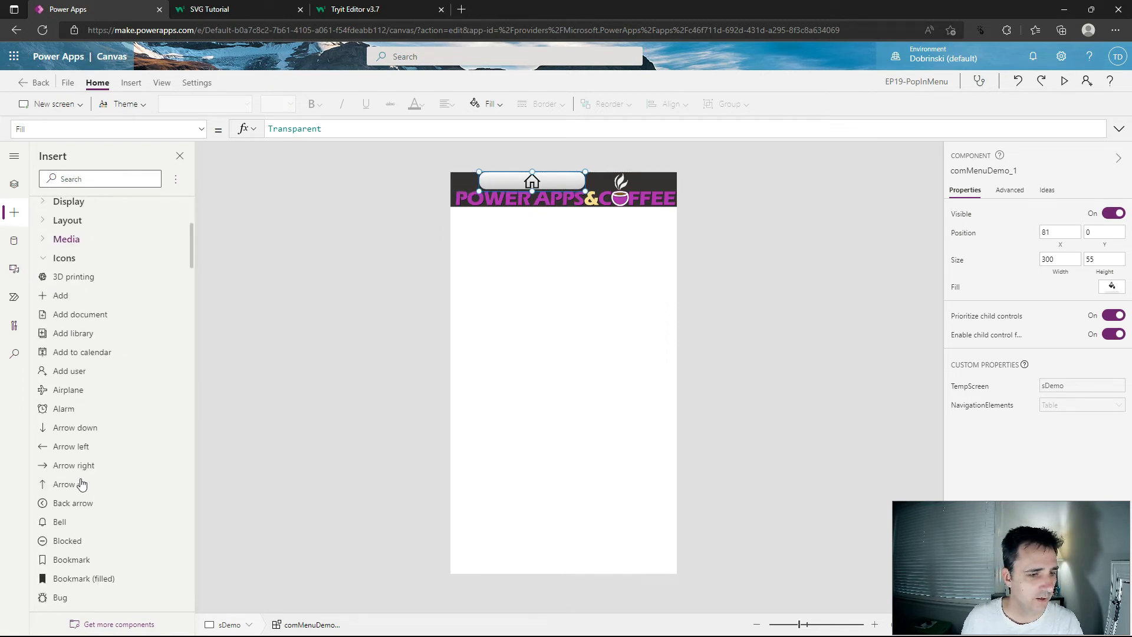
pyautogui.moveTo(89, 548); pyautogui.dragTo(443, 179)
pyautogui.click(1079, 419)
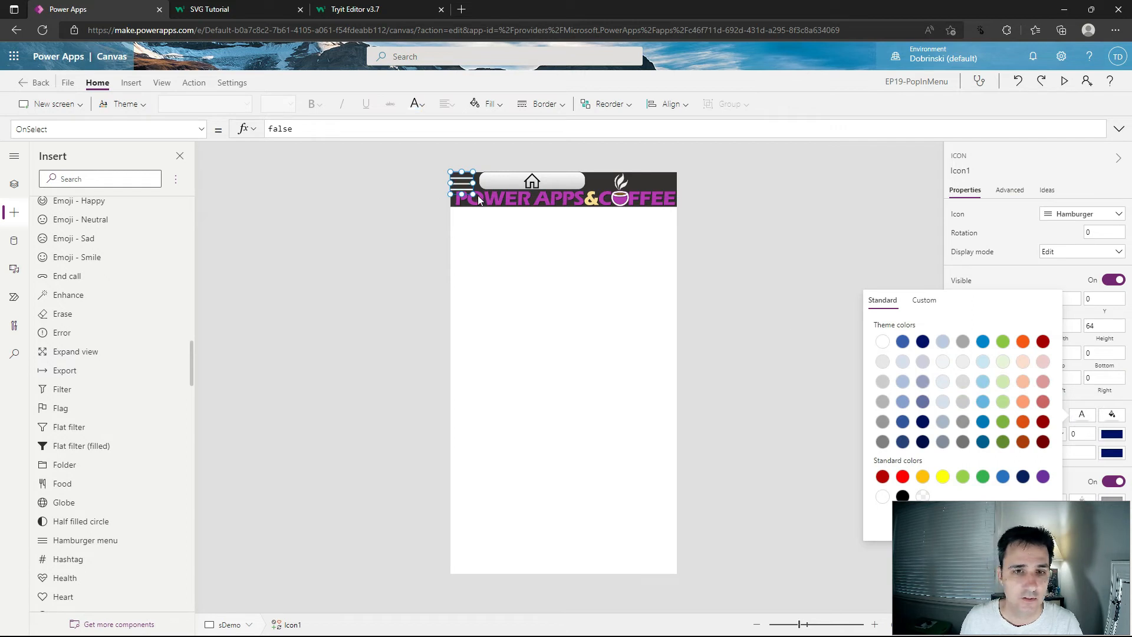
pyautogui.moveTo(473, 194); pyautogui.dragTo(472, 188)
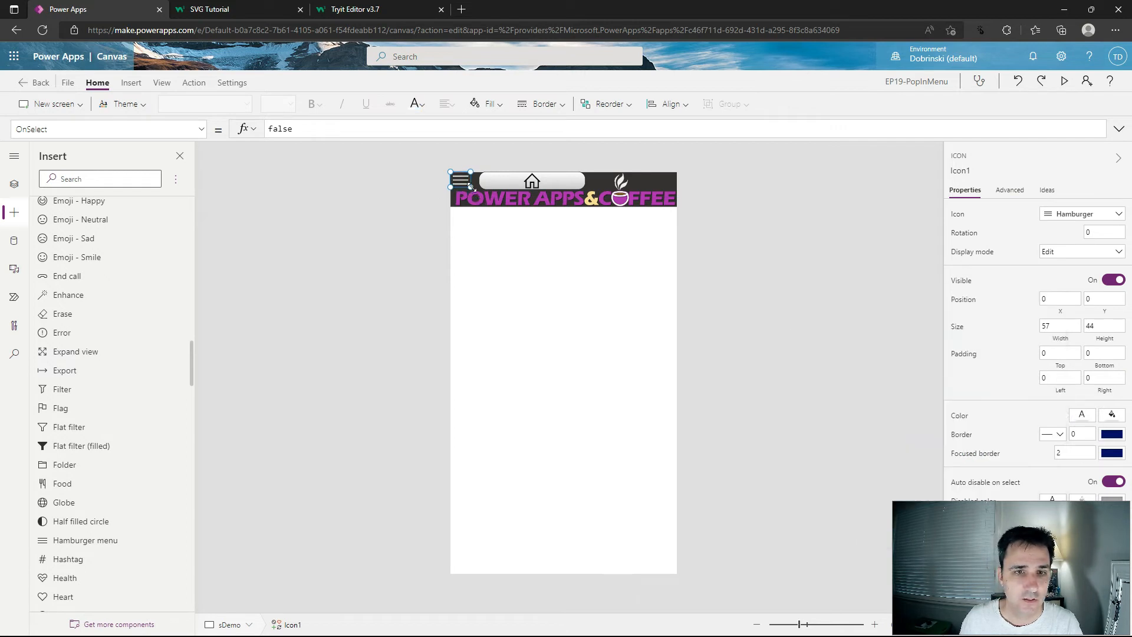
# - Move the comMenuDemo instance to about X 71 and set its NavigationElements property to tabDropDownElements
pyautogui.click(504, 180)
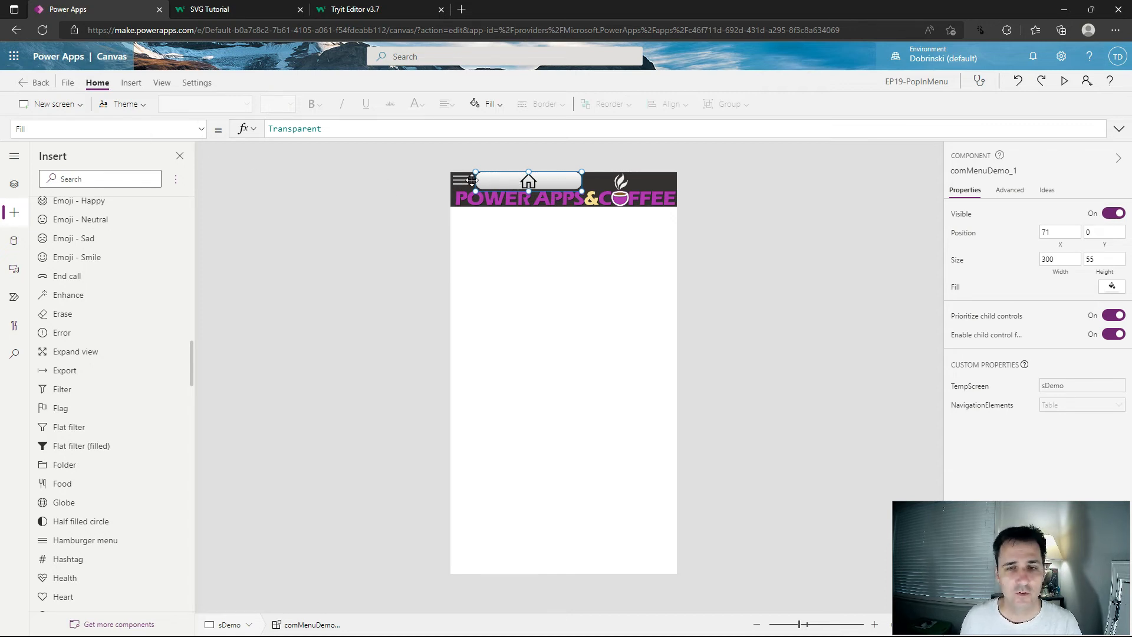
pyautogui.click(200, 130)
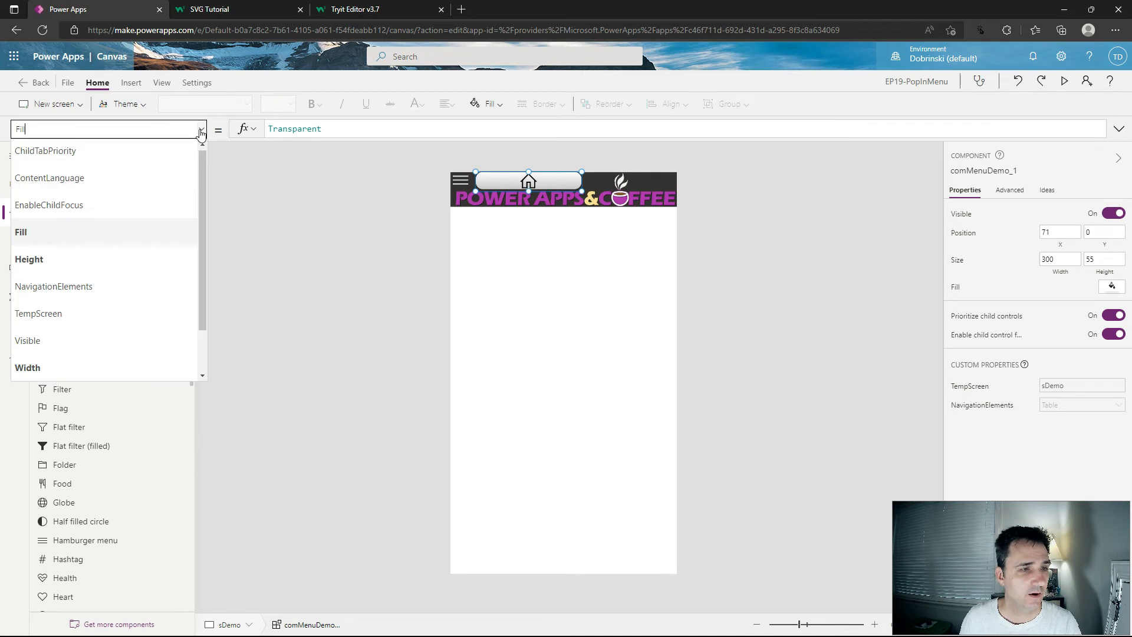
pyautogui.click(75, 286)
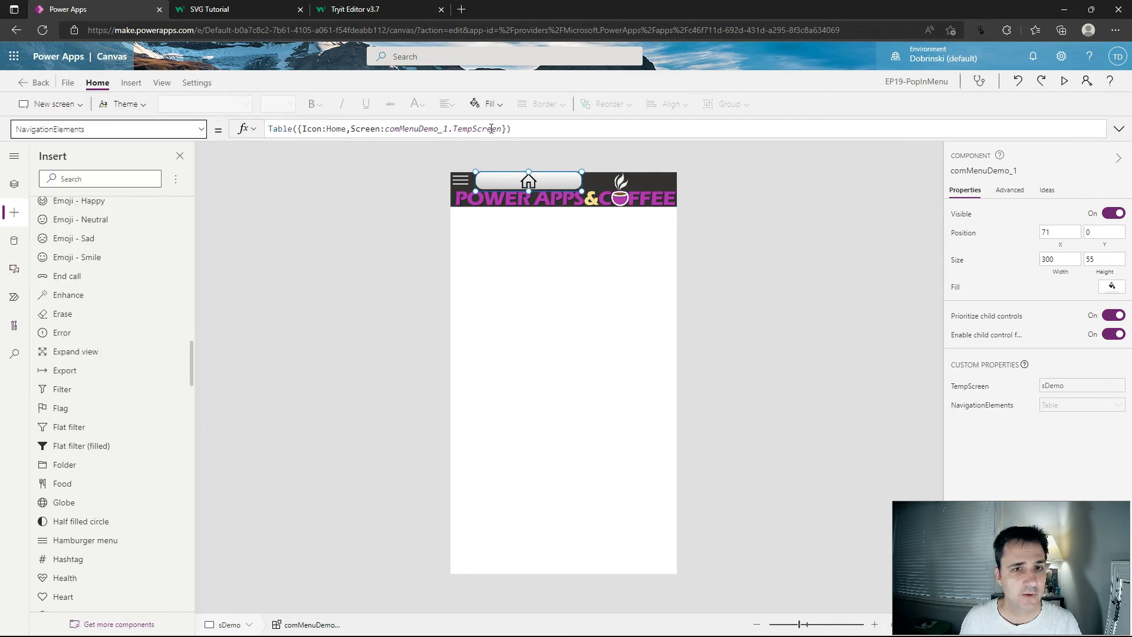
pyautogui.moveTo(533, 129); pyautogui.dragTo(145, 117)
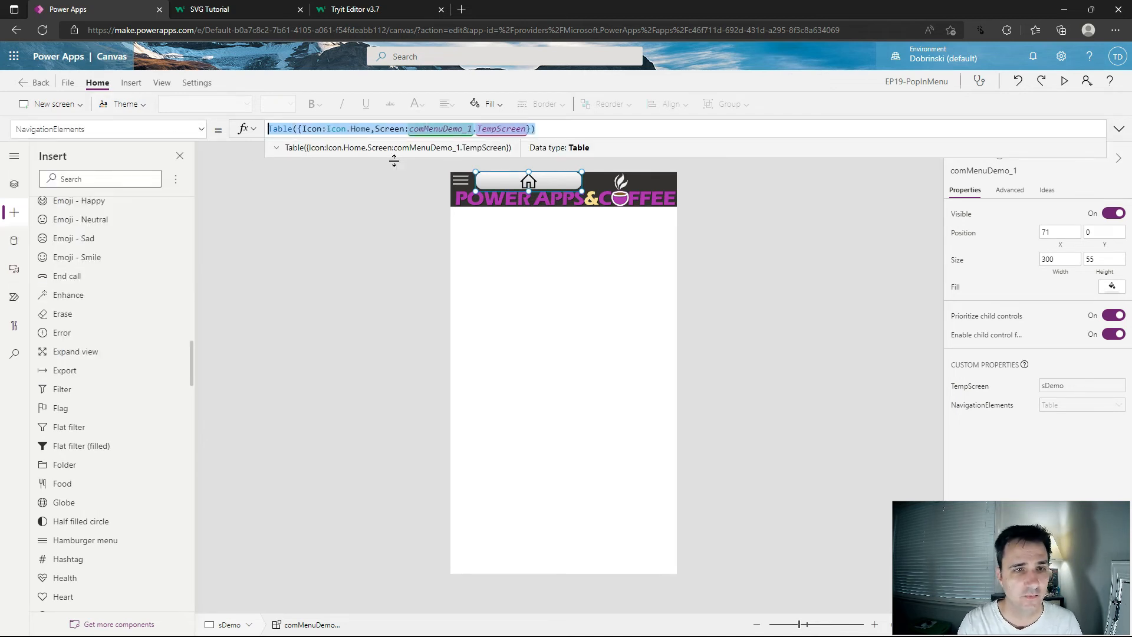
pyautogui.write('tab')
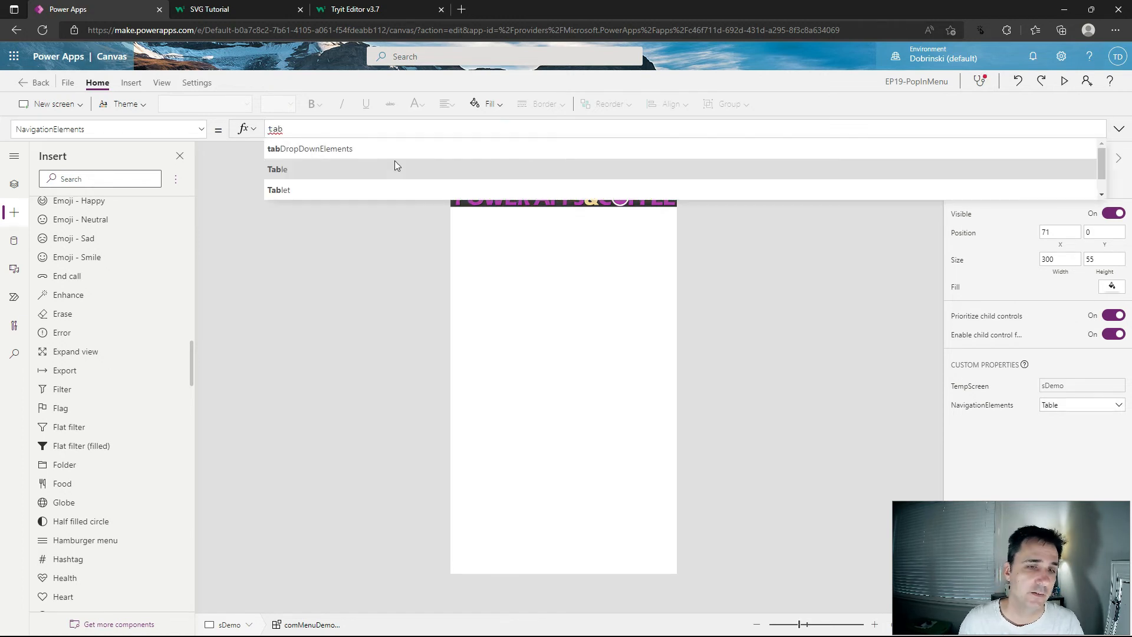
pyautogui.click(329, 149)
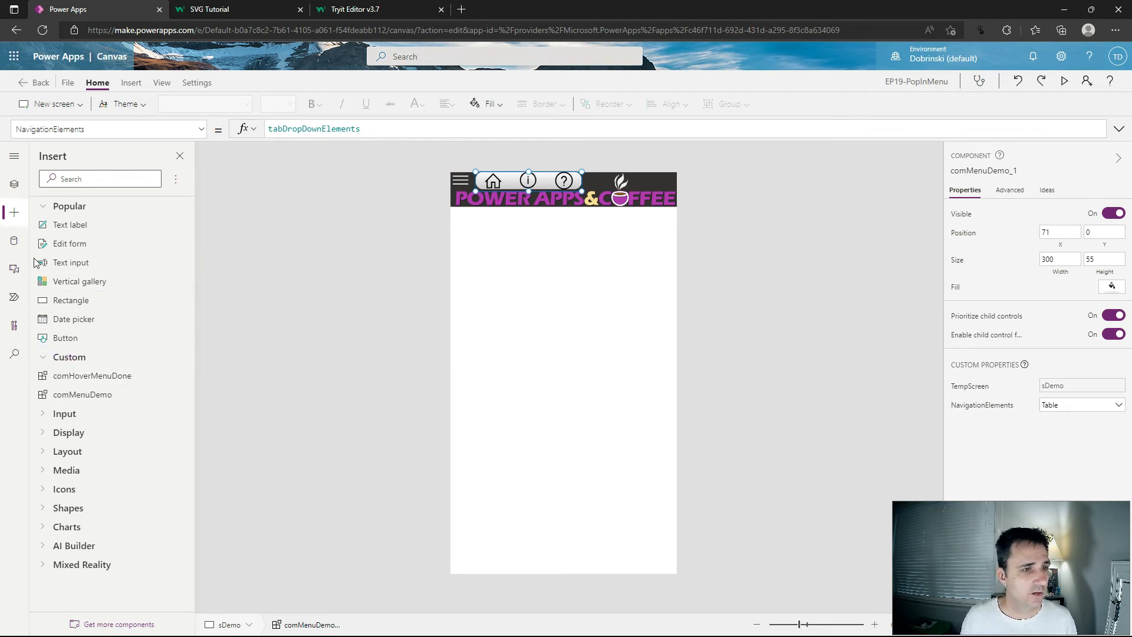
# - Add a timer in the lower-right corner of sDemo, about 151 wide and 58 high, and set its Duration to 500
pyautogui.click(40, 413)
pyautogui.scroll(-5, 70, 428)
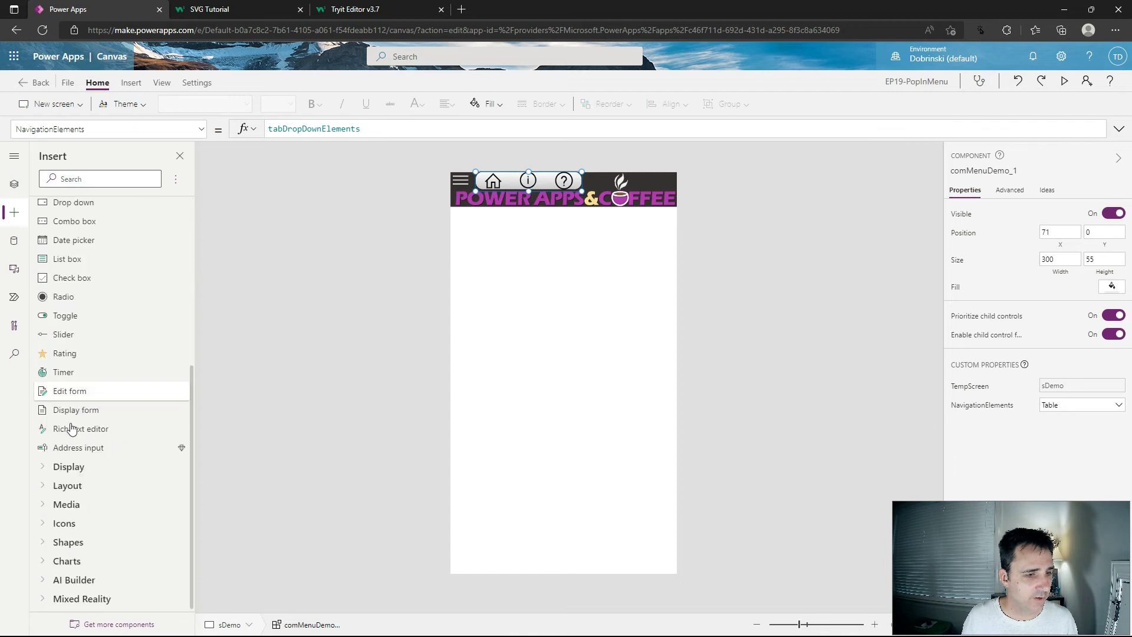
pyautogui.moveTo(622, 566); pyautogui.dragTo(648, 551)
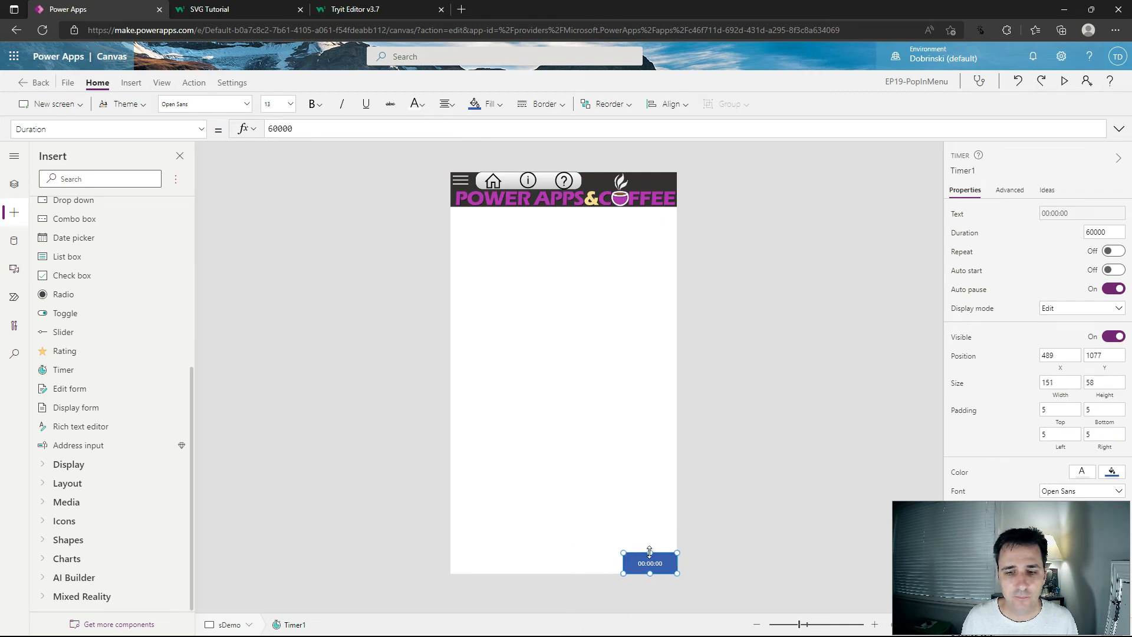
pyautogui.moveTo(314, 131); pyautogui.dragTo(228, 151)
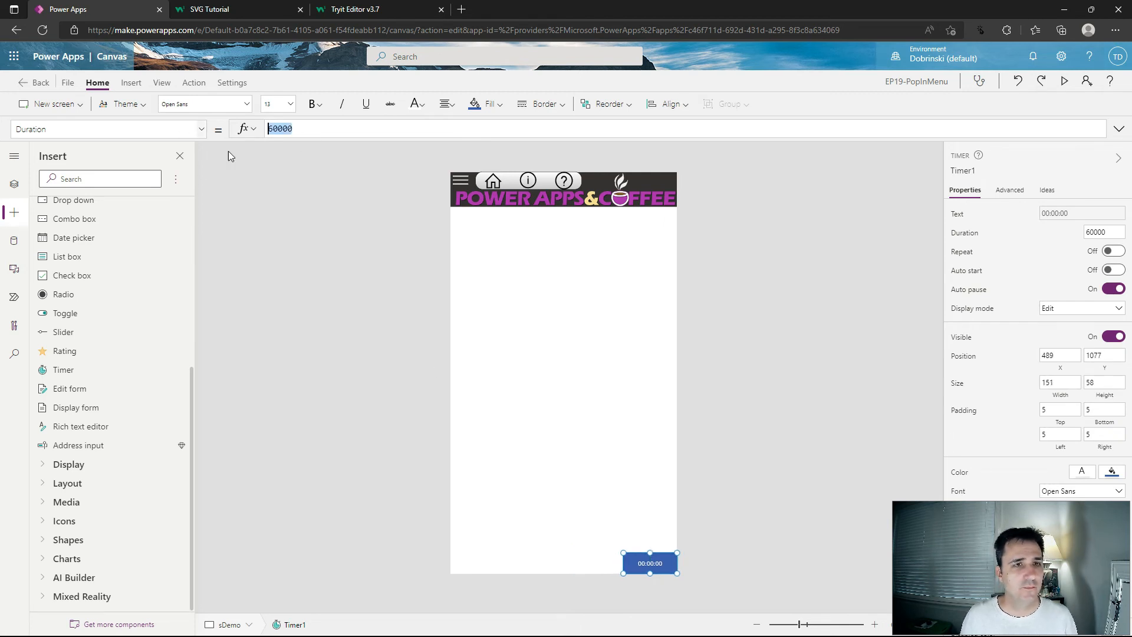
pyautogui.write('500')
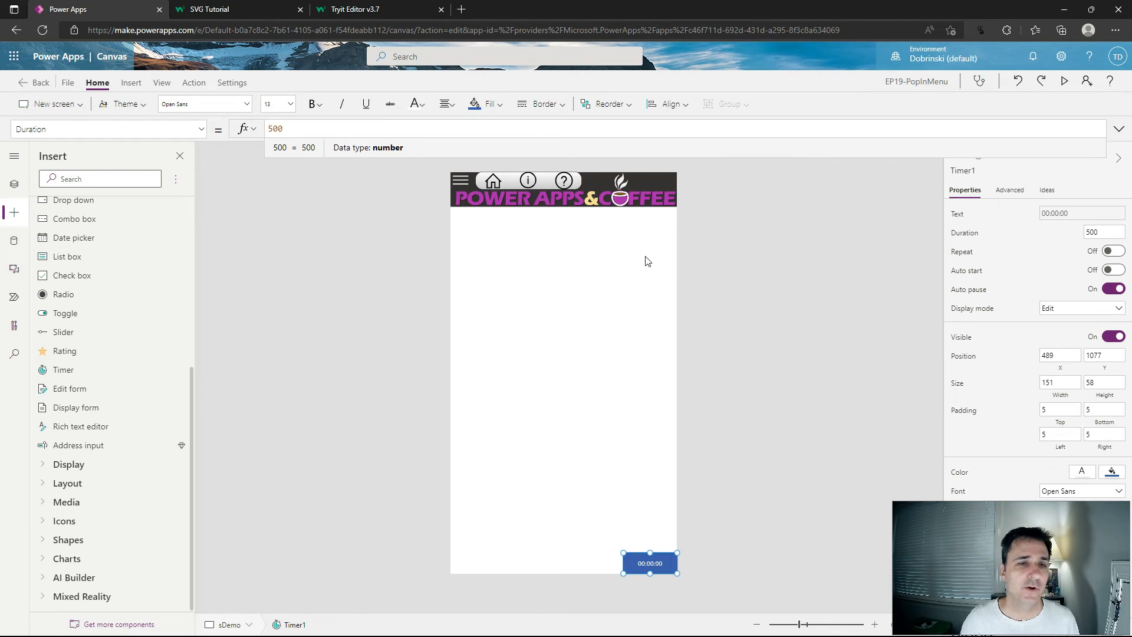
# - Set the timer's Start property to varStartMenu
pyautogui.click(200, 130)
pyautogui.scroll(-5, 74, 277)
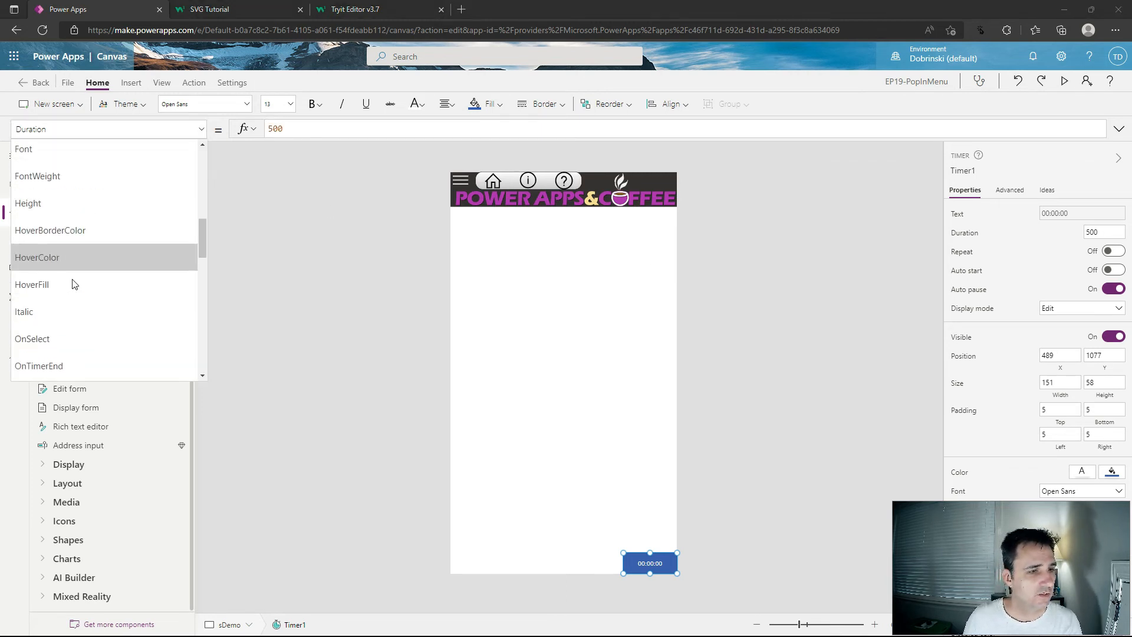
pyautogui.scroll(-6, 70, 286)
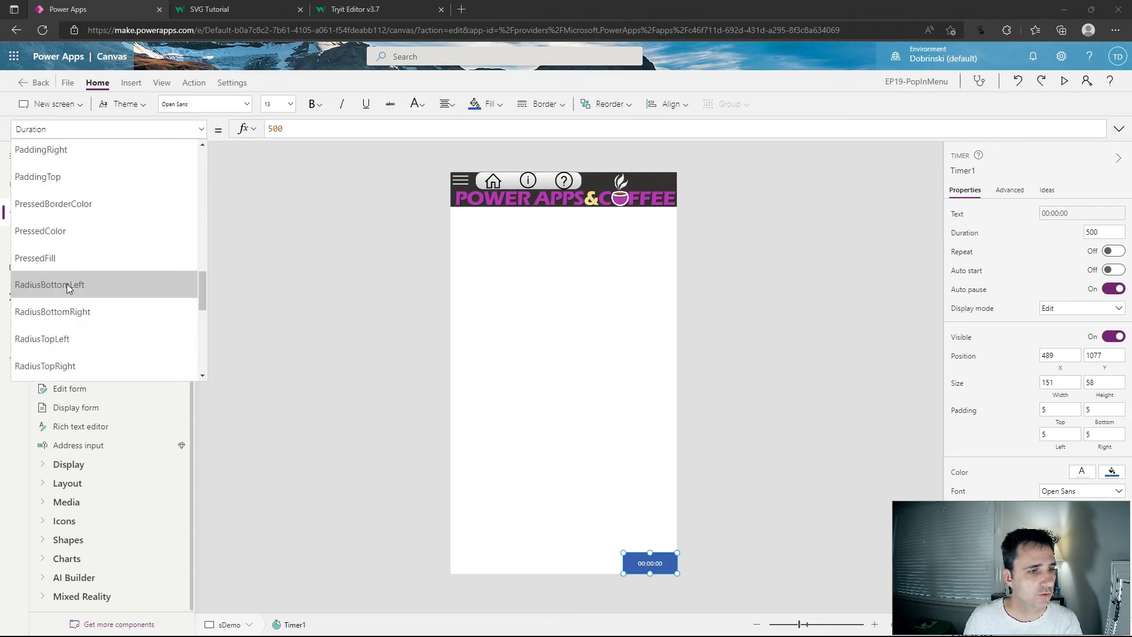
pyautogui.click(40, 221)
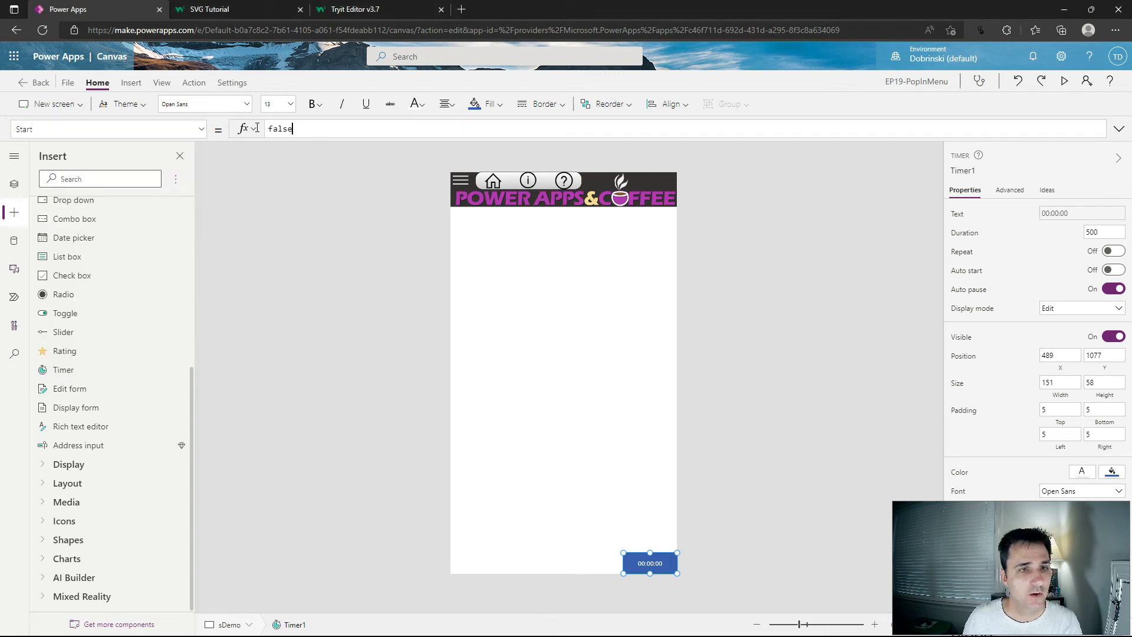
pyautogui.write('varSt')
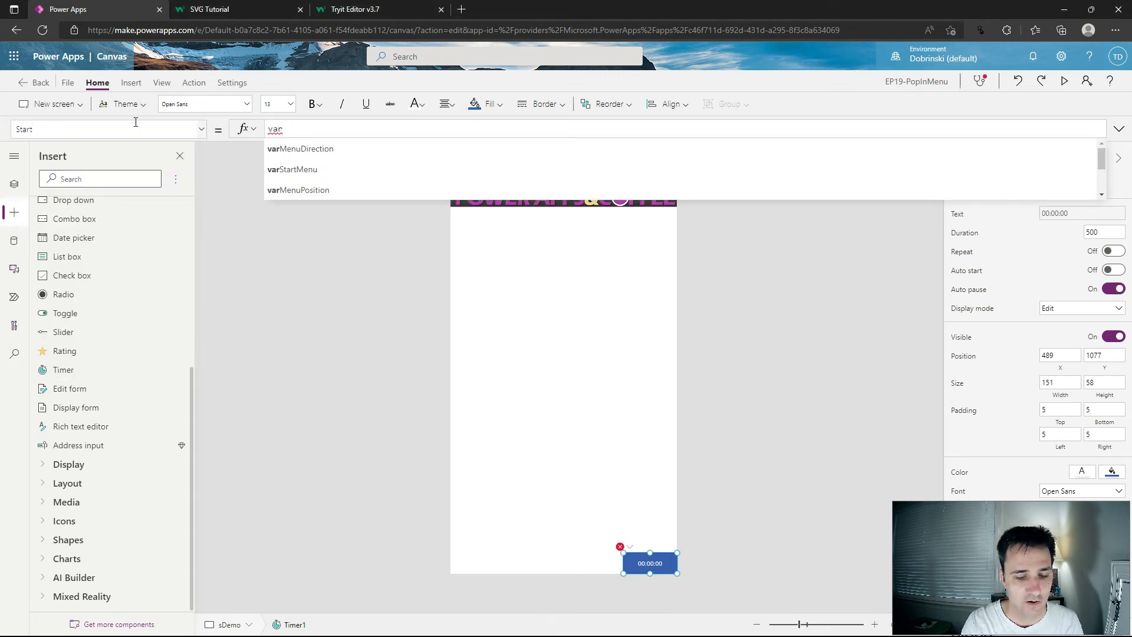
pyautogui.press('BackSpace')
pyautogui.write('T')
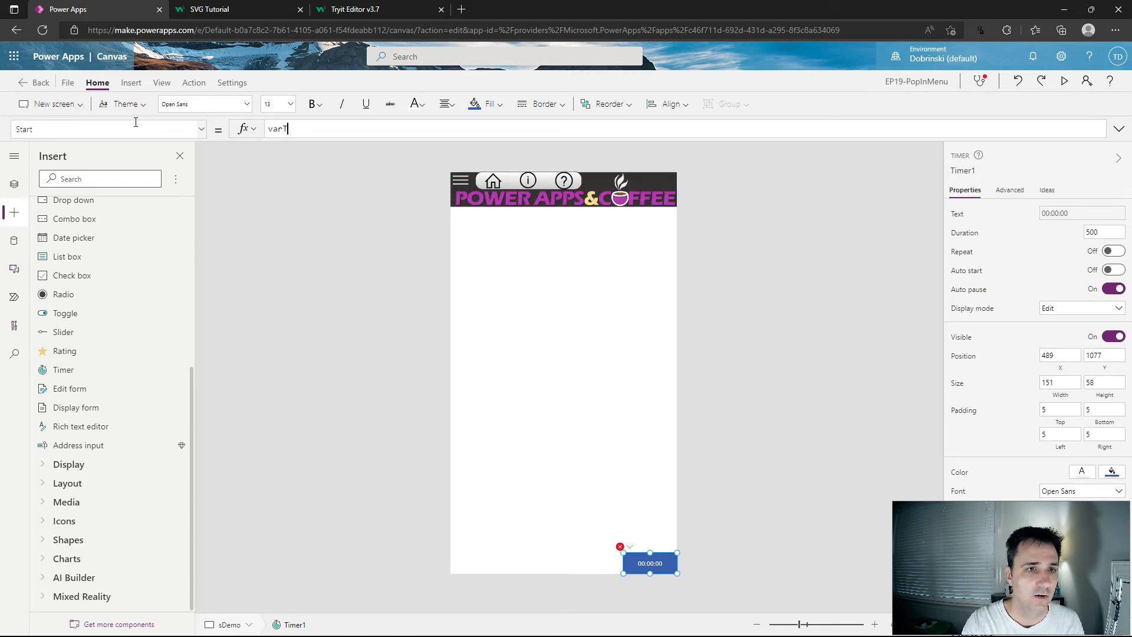
pyautogui.press('BackSpace')
pyautogui.write('StartMenu')
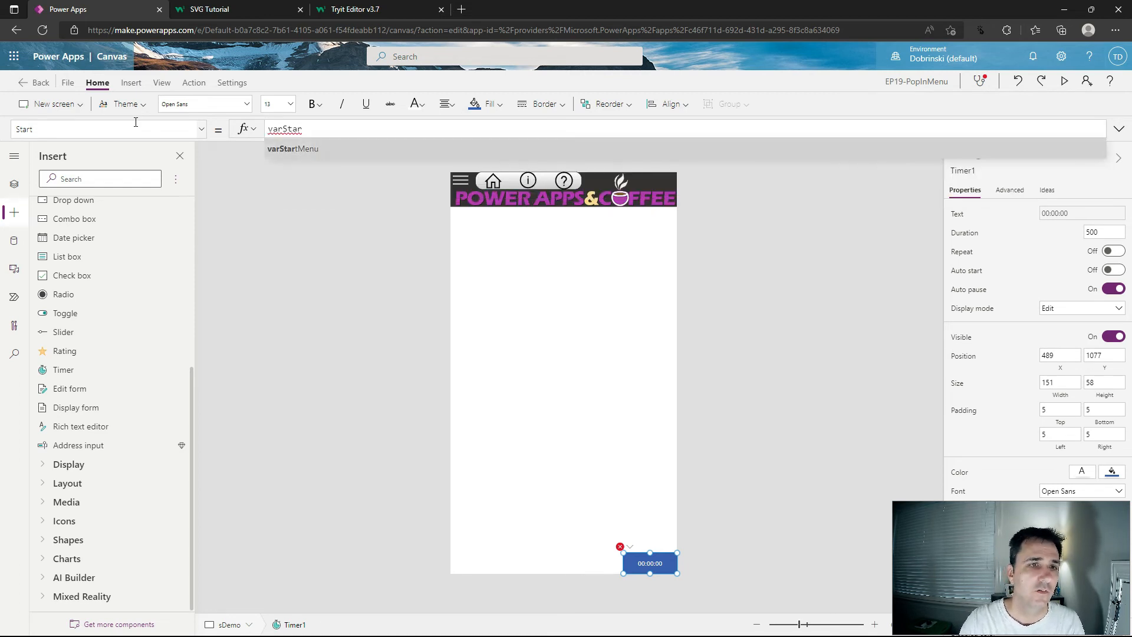
pyautogui.press('Tab')
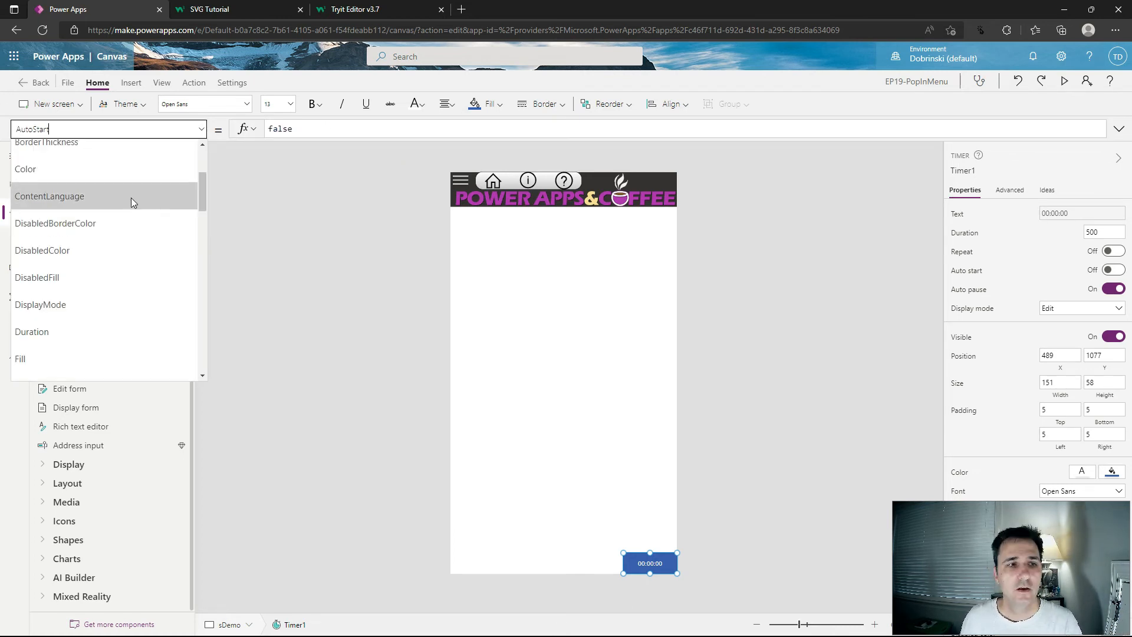
# - Set the timer's OnTimerEnd to make varStartMenu false, assign varMenuPositionDown or varMenuPositionUp to varMenuPosition according to varMenuDirection, and invert varMenuDirection
pyautogui.scroll(-5, 88, 221)
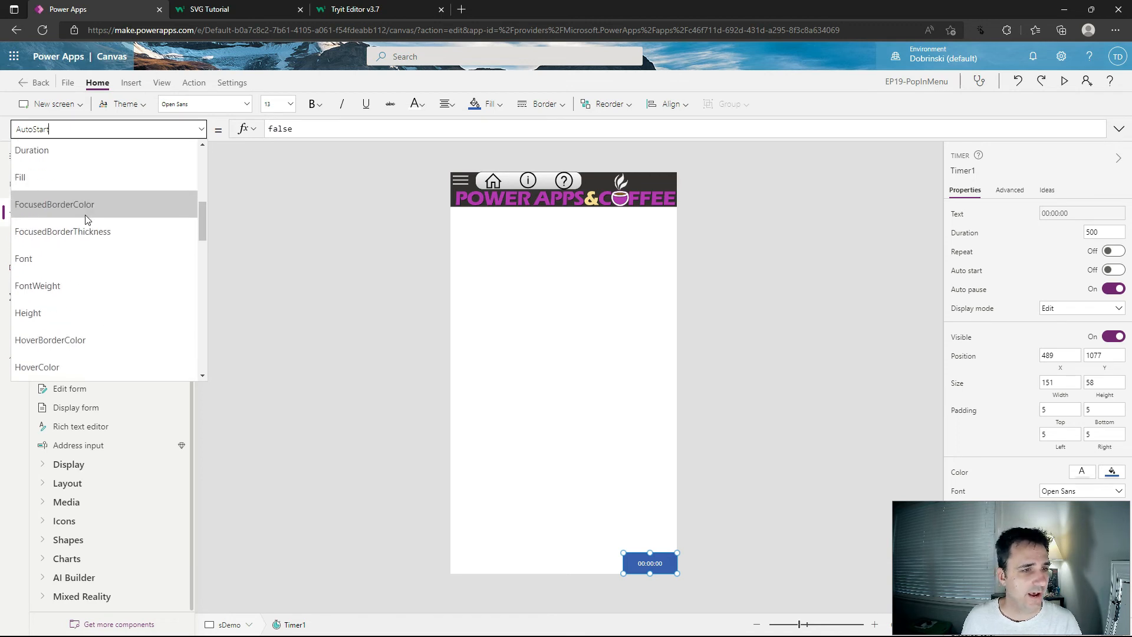
pyautogui.scroll(-3, 87, 220)
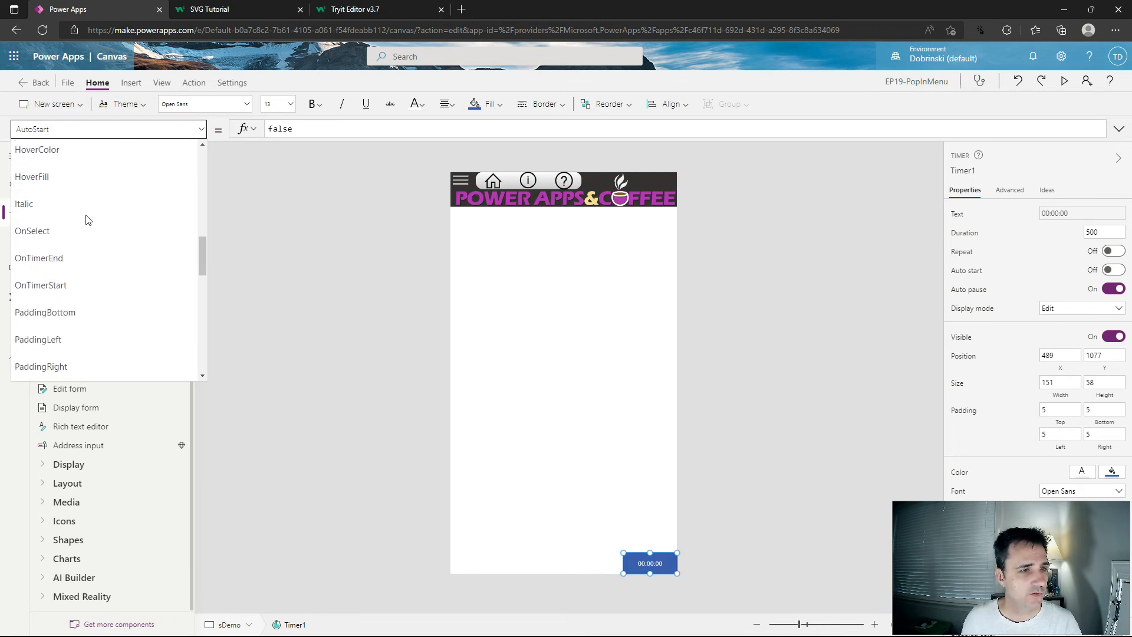
pyautogui.click(50, 260)
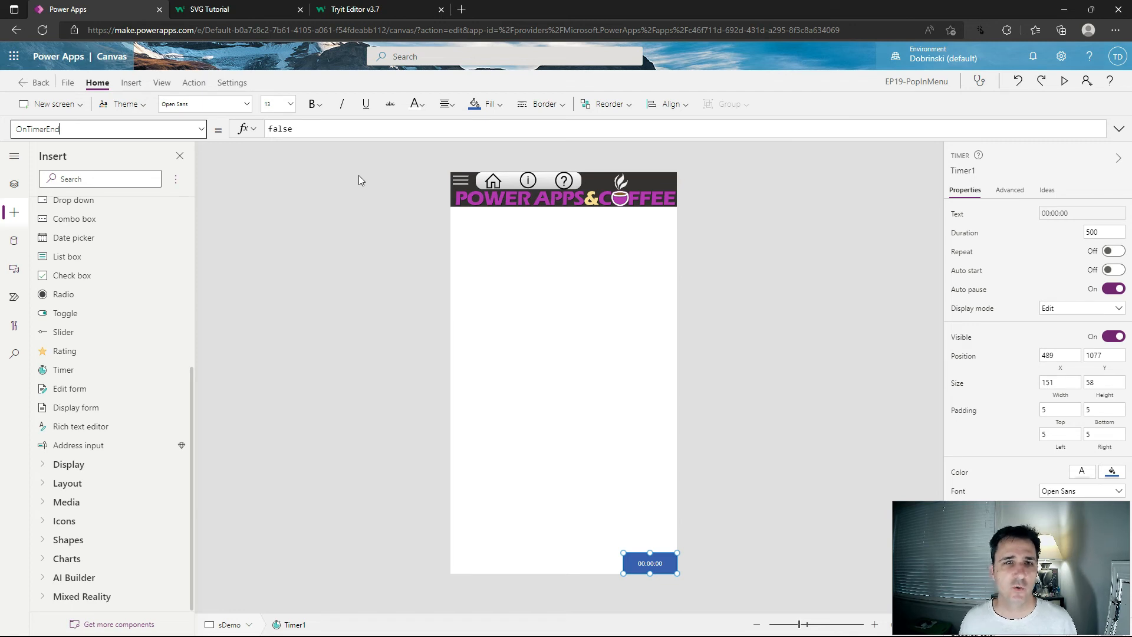
pyautogui.click(1118, 129)
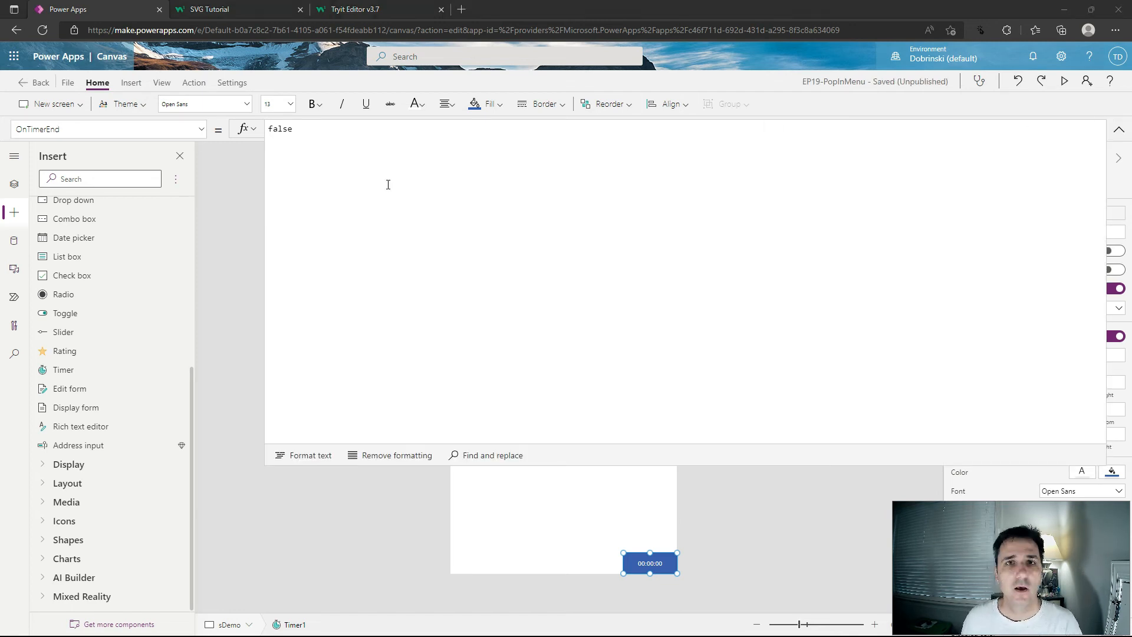
pyautogui.doubleClick(279, 129)
pyautogui.write('Set(varStartMenu,false); If(varMenuDirection,     Set(varMenuPosition,varMenuPositionDown),     Set(varMenuPosition,varMenuPositionUp) ); Set(varMenuDirection,!varMenuDirection);')
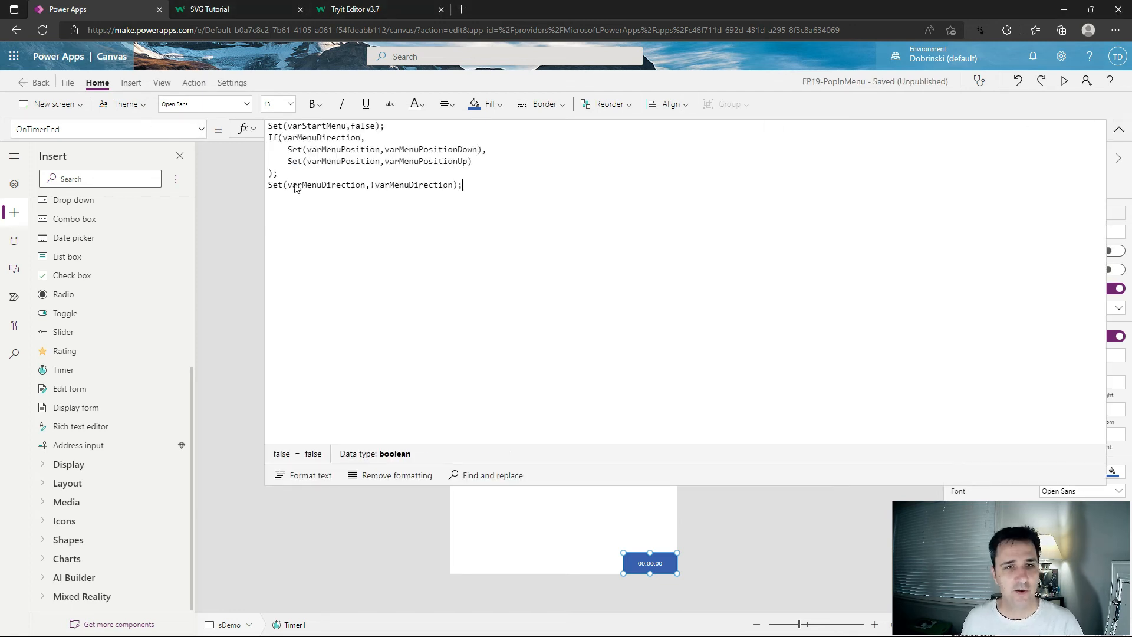
pyautogui.click(422, 126)
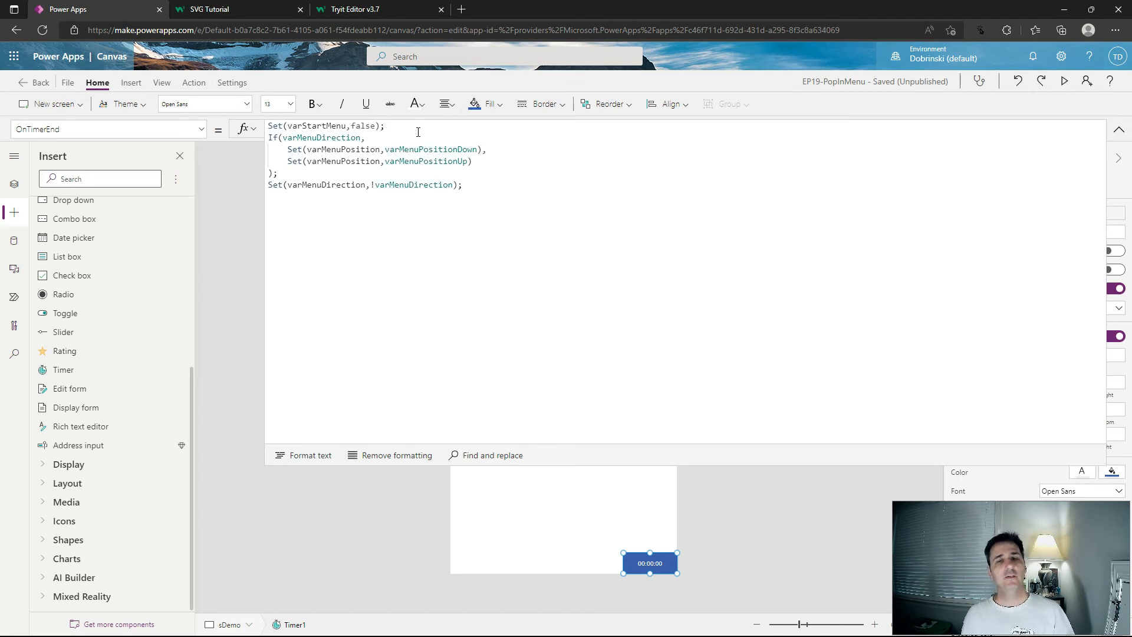
pyautogui.doubleClick(313, 126)
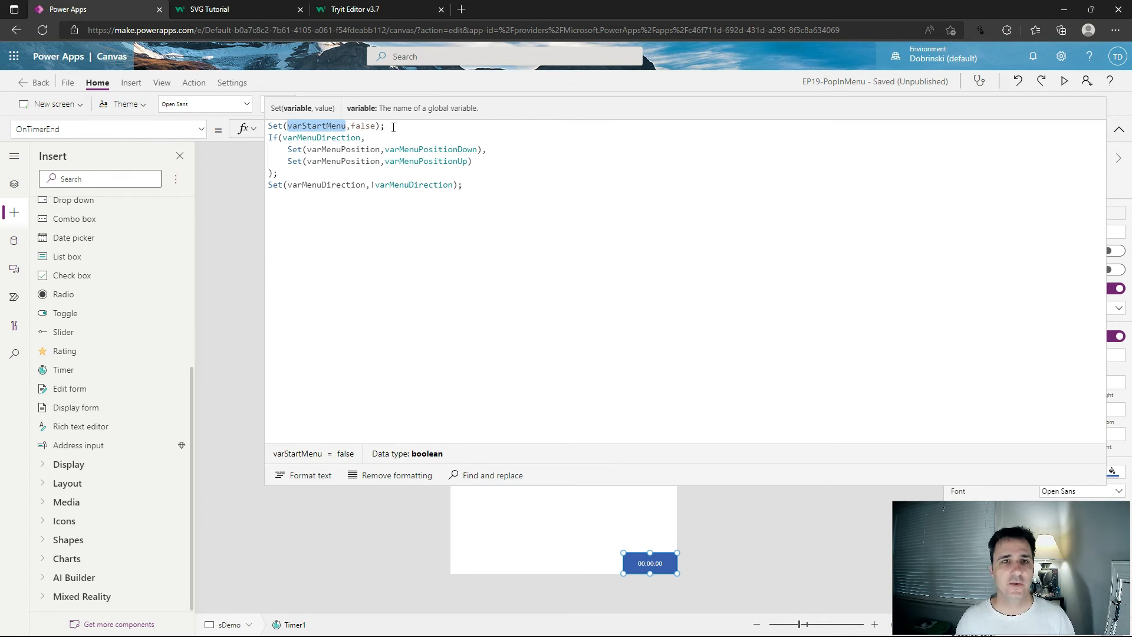
pyautogui.doubleClick(340, 139)
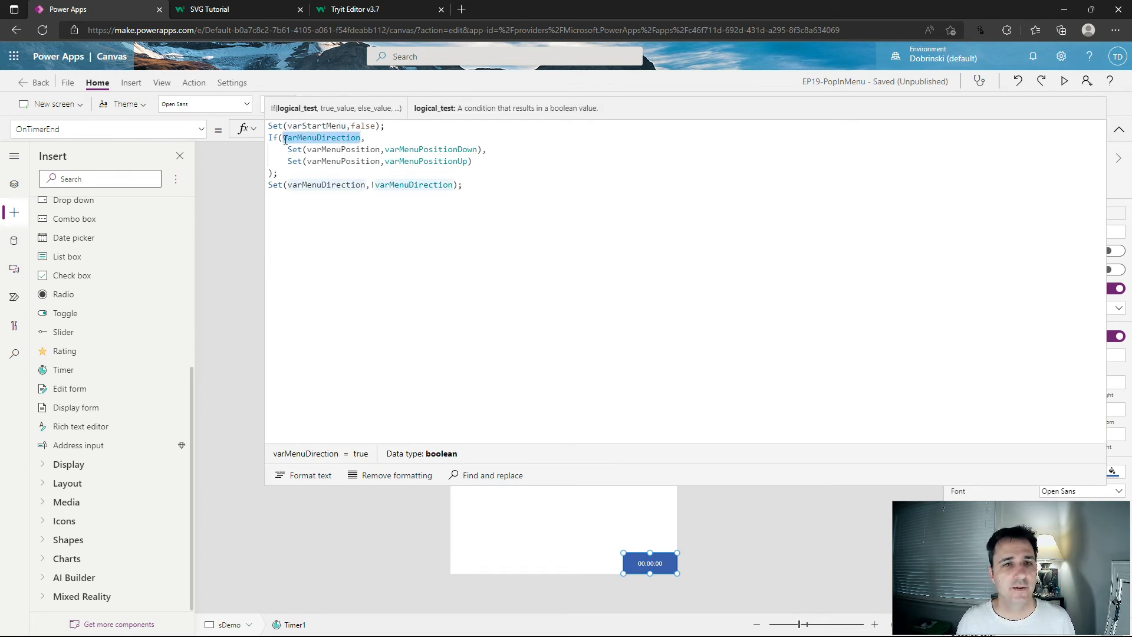
pyautogui.doubleClick(353, 150)
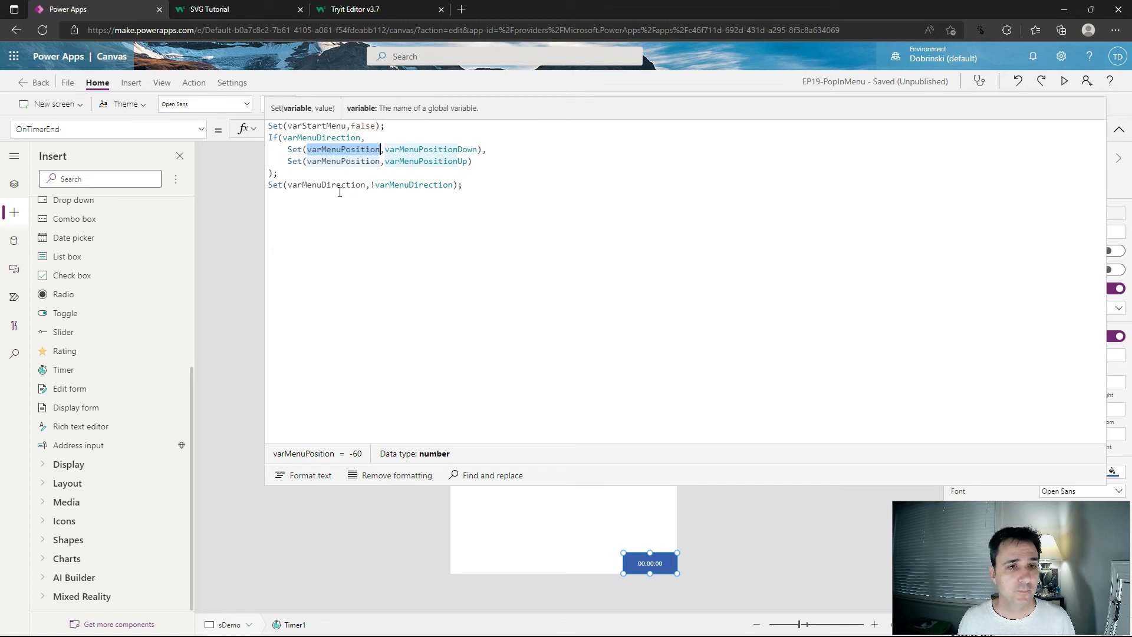
pyautogui.doubleClick(331, 185)
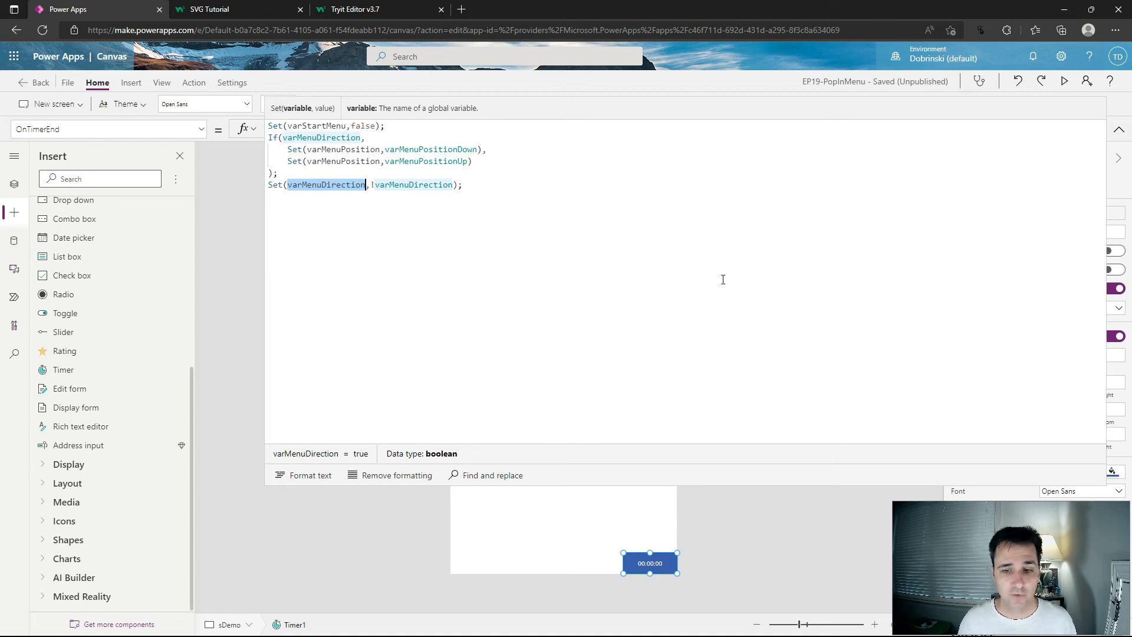
pyautogui.click(1119, 129)
# - Set the hamburger icon's OnSelect formula to Reset(tmrStartMenu); on the sDemo screen
pyautogui.click(461, 183)
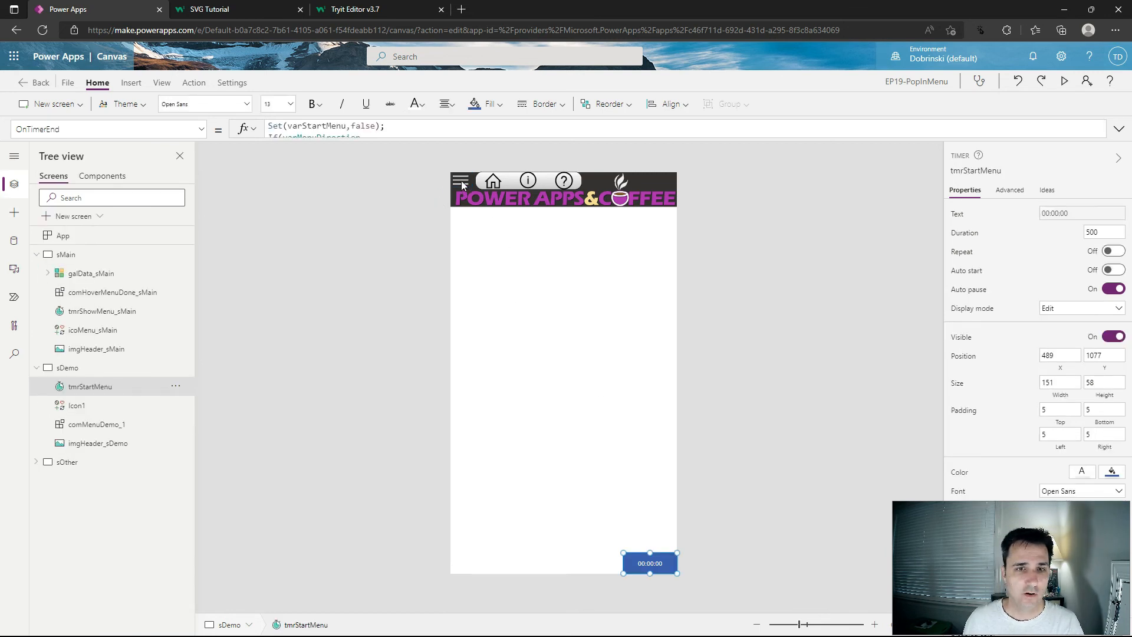
pyautogui.click(461, 180)
pyautogui.doubleClick(279, 128)
pyautogui.write('Reset')
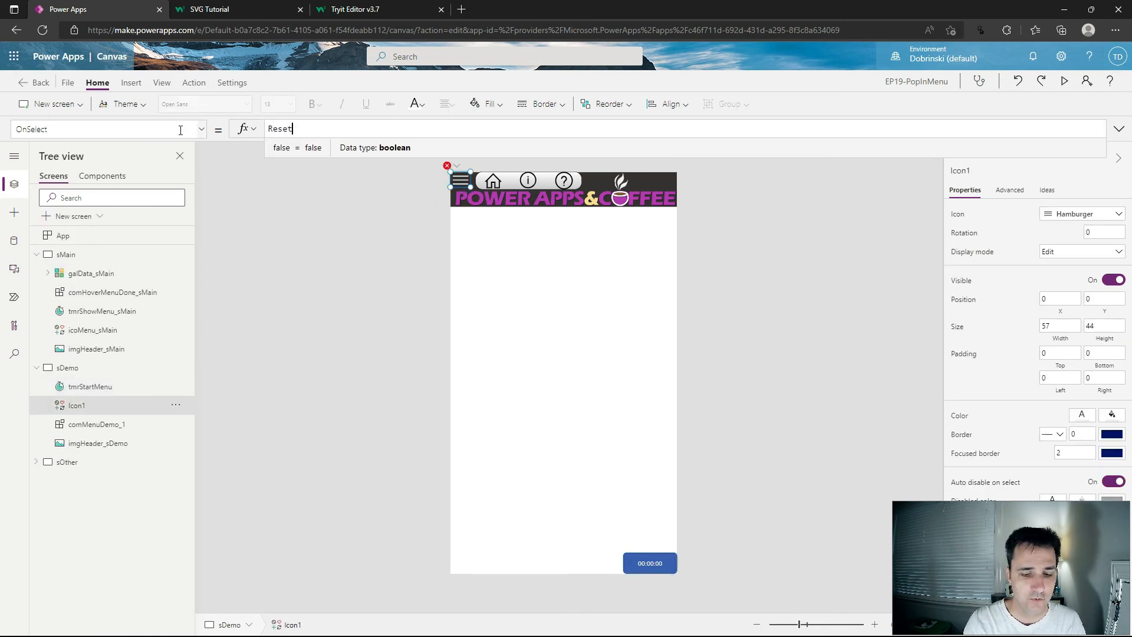
pyautogui.write('(tmp')
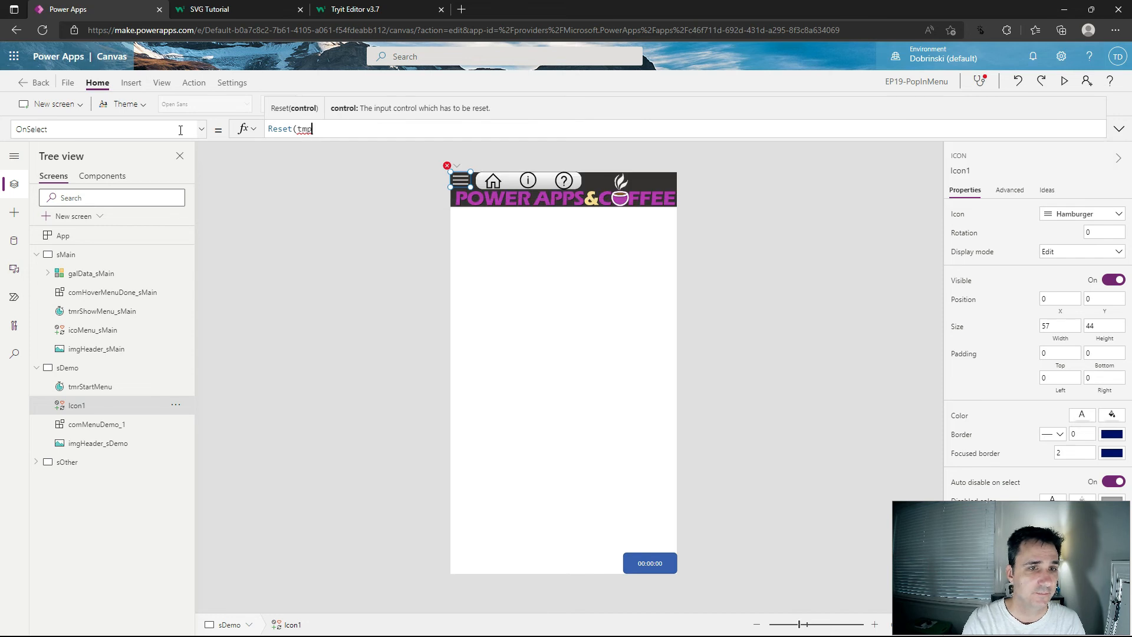
pyautogui.press('BackSpace')
pyautogui.write('r')
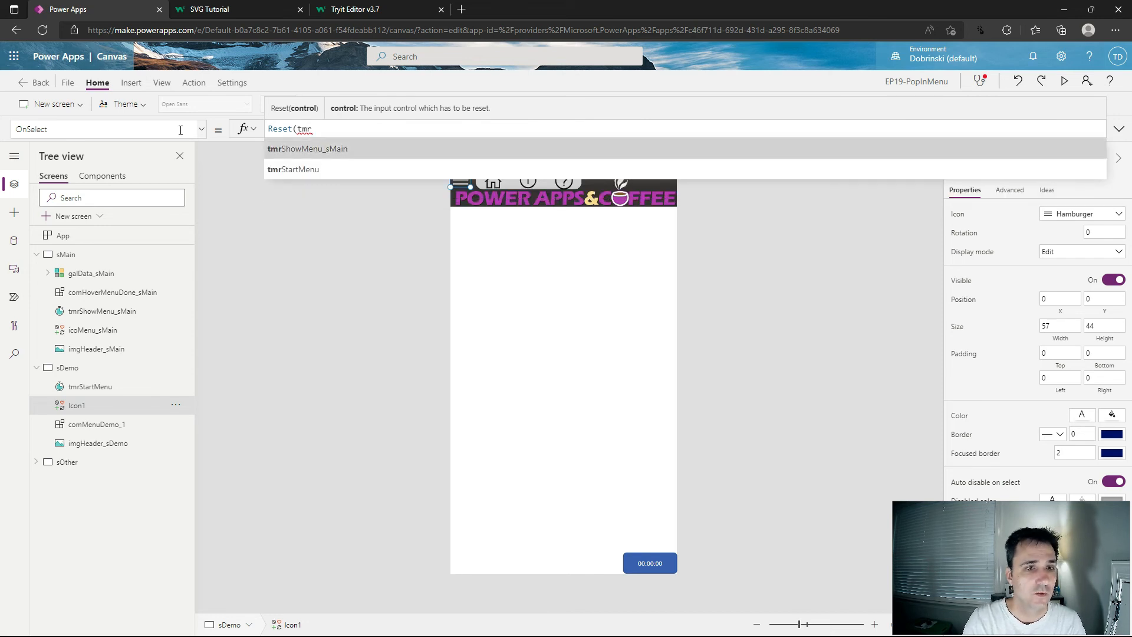
pyautogui.press('Down')
pyautogui.press('Return')
pyautogui.write(');')
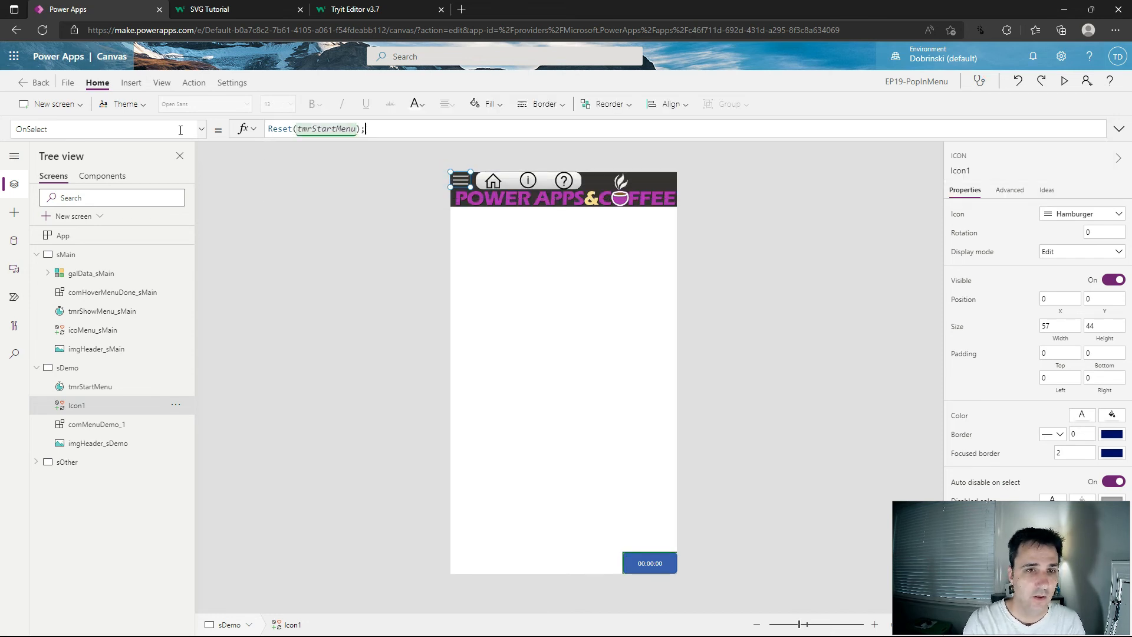
# - Append Set(varStartMenu,true) to the hamburger icon's OnSelect formula after the timer reset
pyautogui.write('Set')
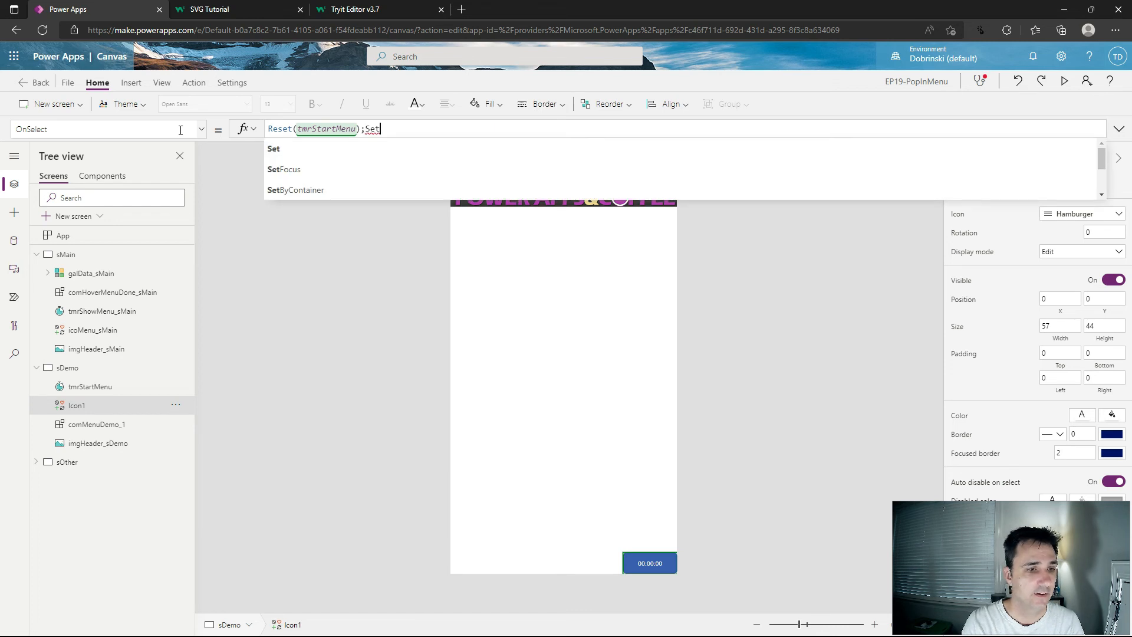
pyautogui.write('(varStartMenu')
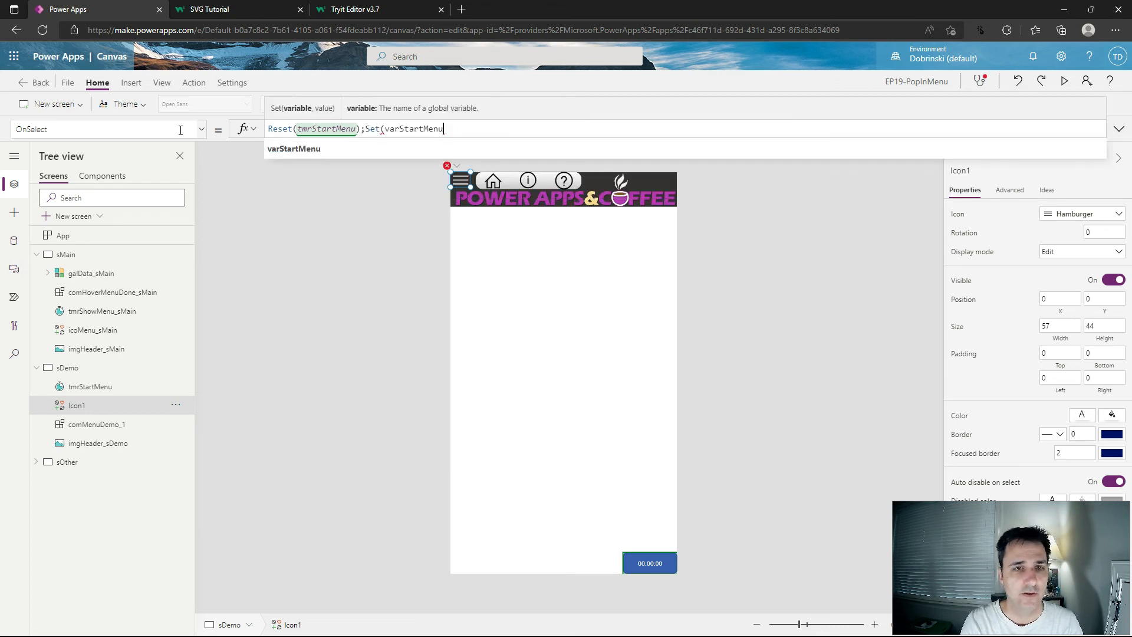
pyautogui.write(',true')
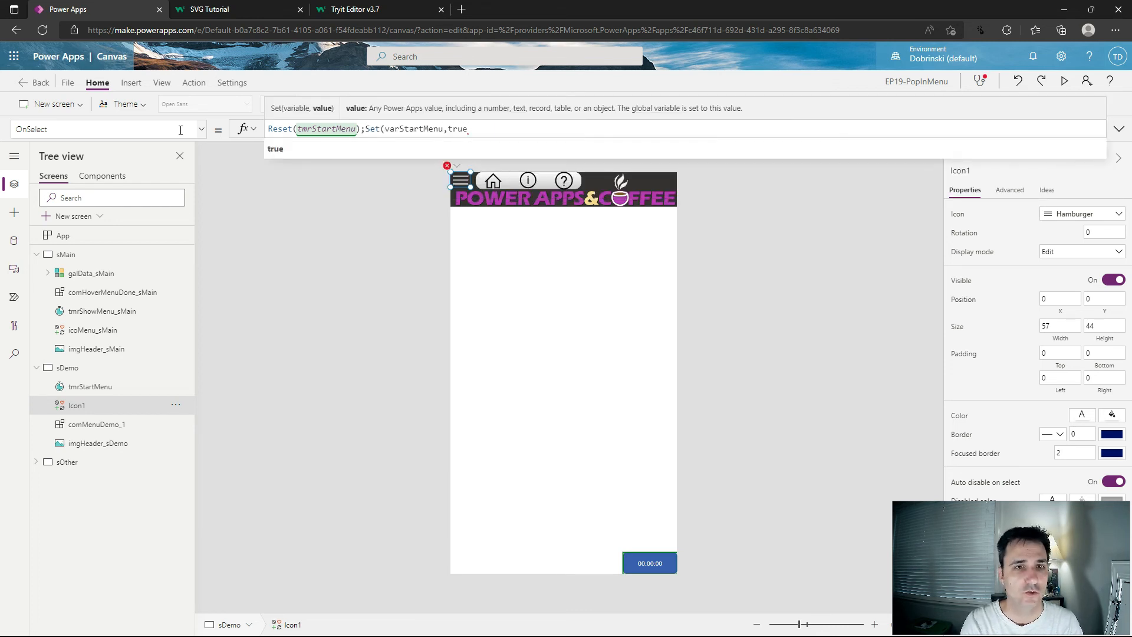
pyautogui.write(')')
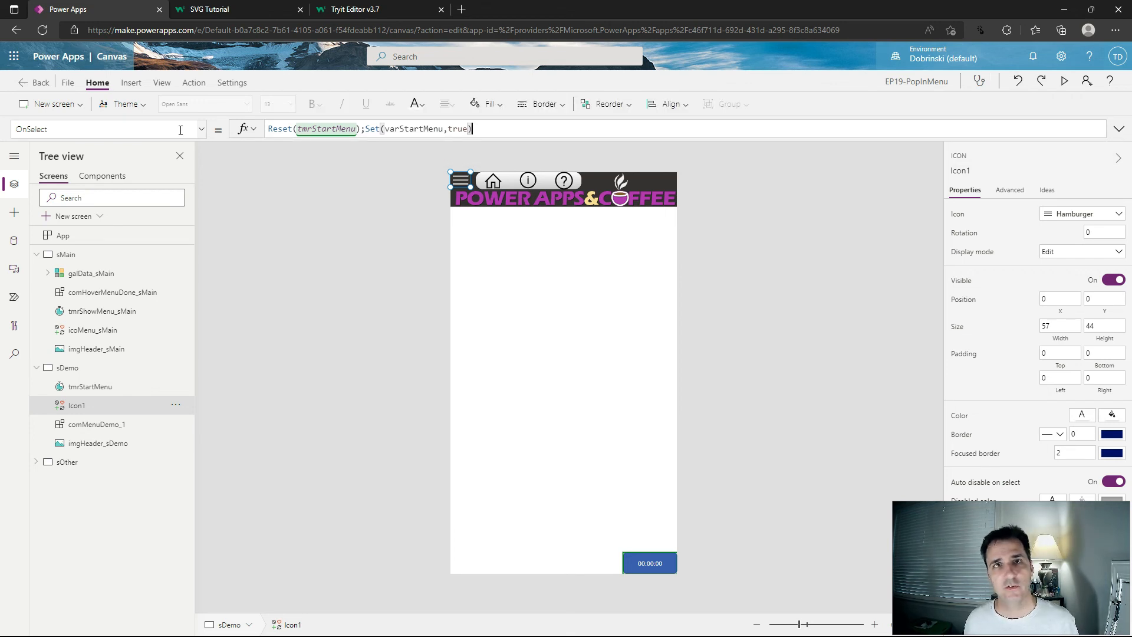
pyautogui.doubleClick(400, 130)
pyautogui.click(767, 182)
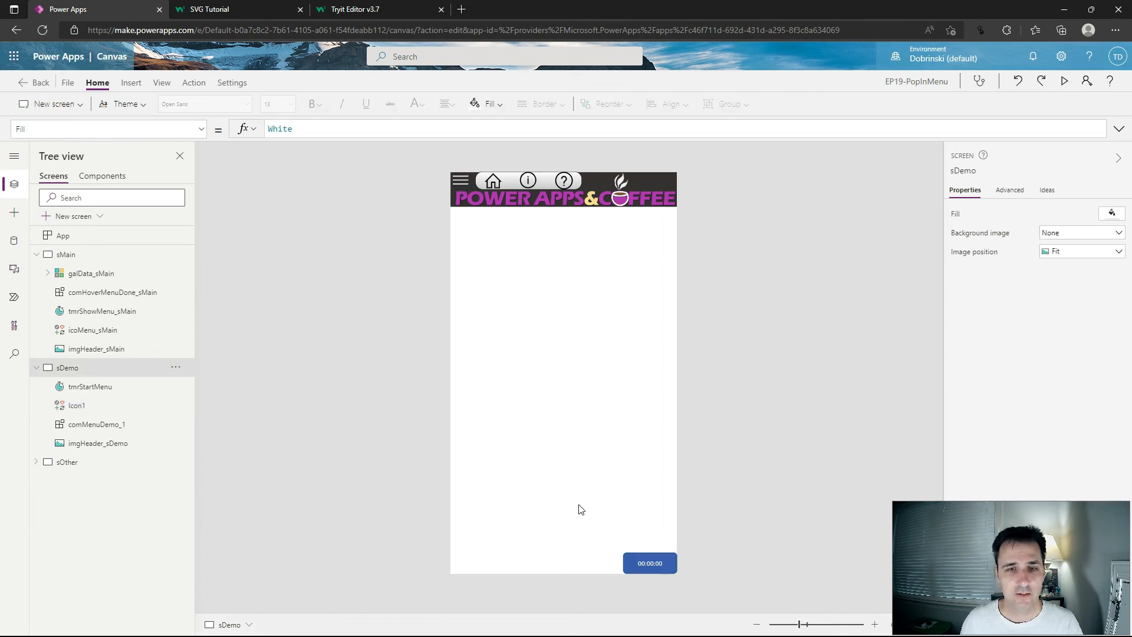
# - Set comMenuDemo_1's Y to If(varStartMenu, If(varMenuDirection, varMenuPositionDown+100*((tmrStartMenu.Value-tmrStartMenu.Duration)/tmrStartMenu.Duration), varMenuPositionUp+varMenuPositionUp*((tmrStartMenu.Value-tmrStartMenu.Duration)/tmrStartMenu.Duration)), varMenuPosition)
pyautogui.click(546, 186)
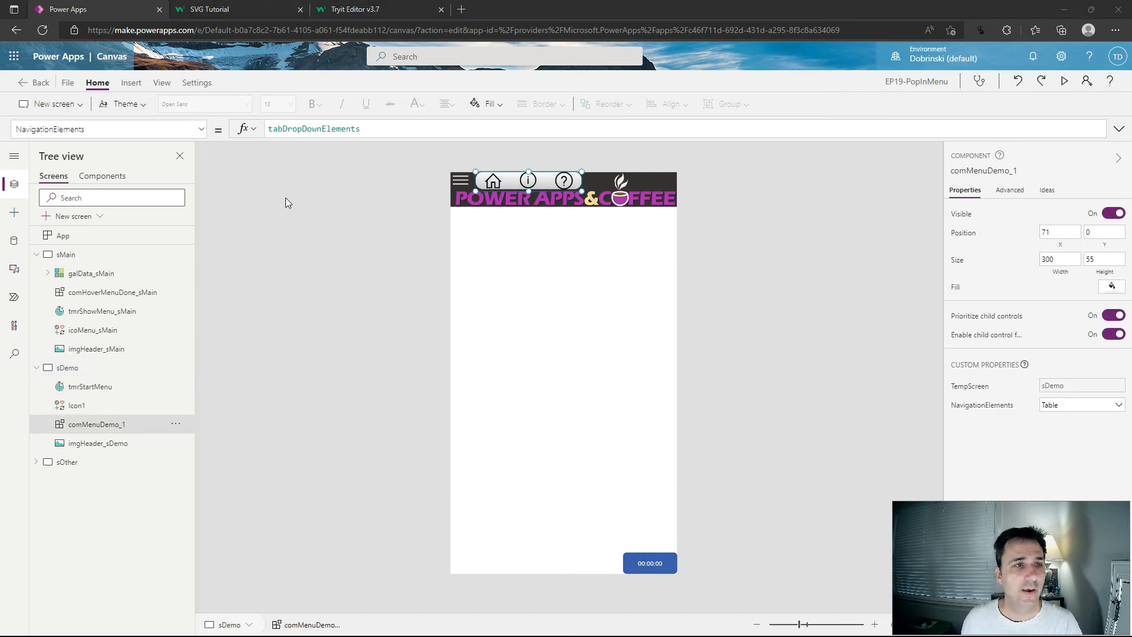
pyautogui.click(201, 129)
pyautogui.click(60, 366)
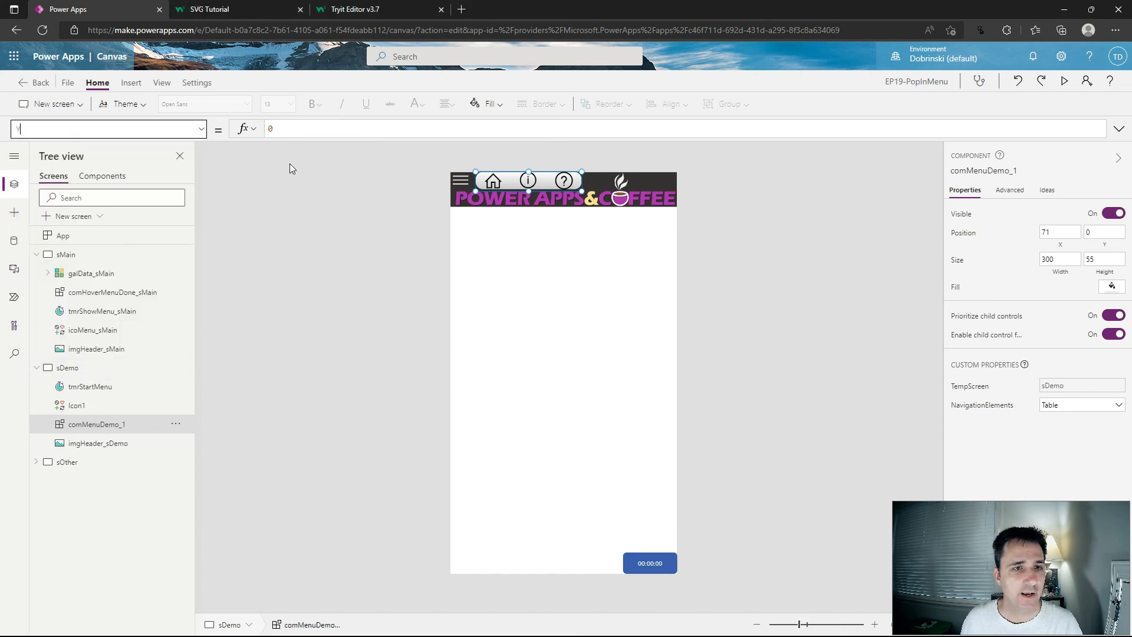
pyautogui.click(1116, 130)
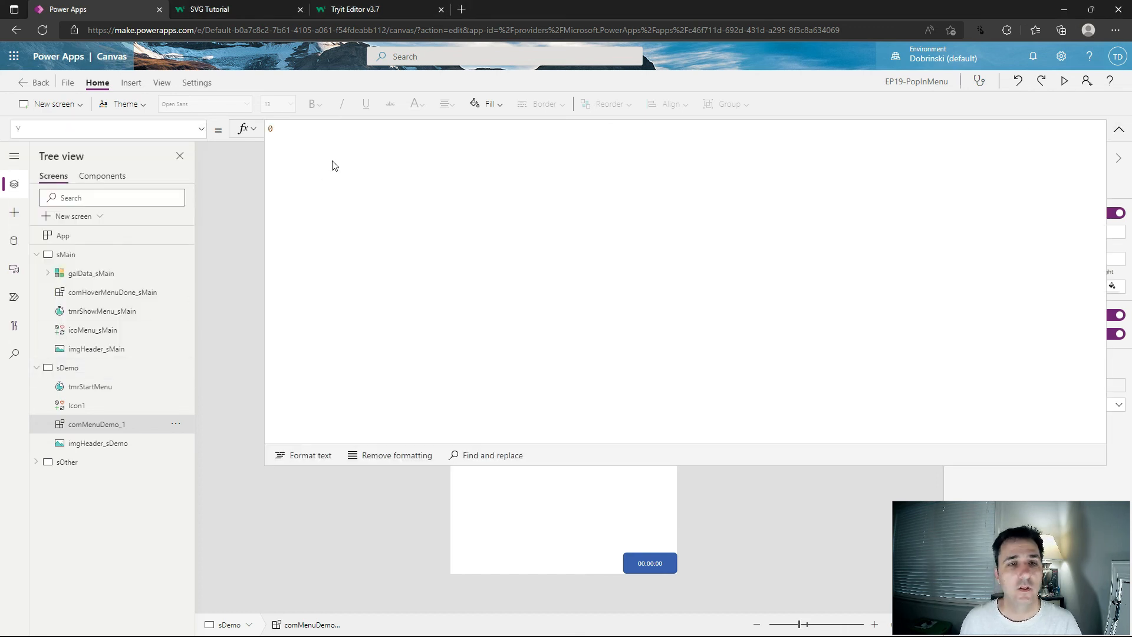
pyautogui.write('If(varStartMenu,     If(varMenuDirection,         varMenuPositionDown+100*((tmrStartMenu.Value-tmrStartMenu.Duration)/tmrStartMenu.Duration),         varMenuPositionUp+varMenuPositionUp*((tmrStartMenu.Value-tmrStartMenu.Duration)/tmrtmrStartMenuShowMenu.Duration)     ),     varMenuPosition )')
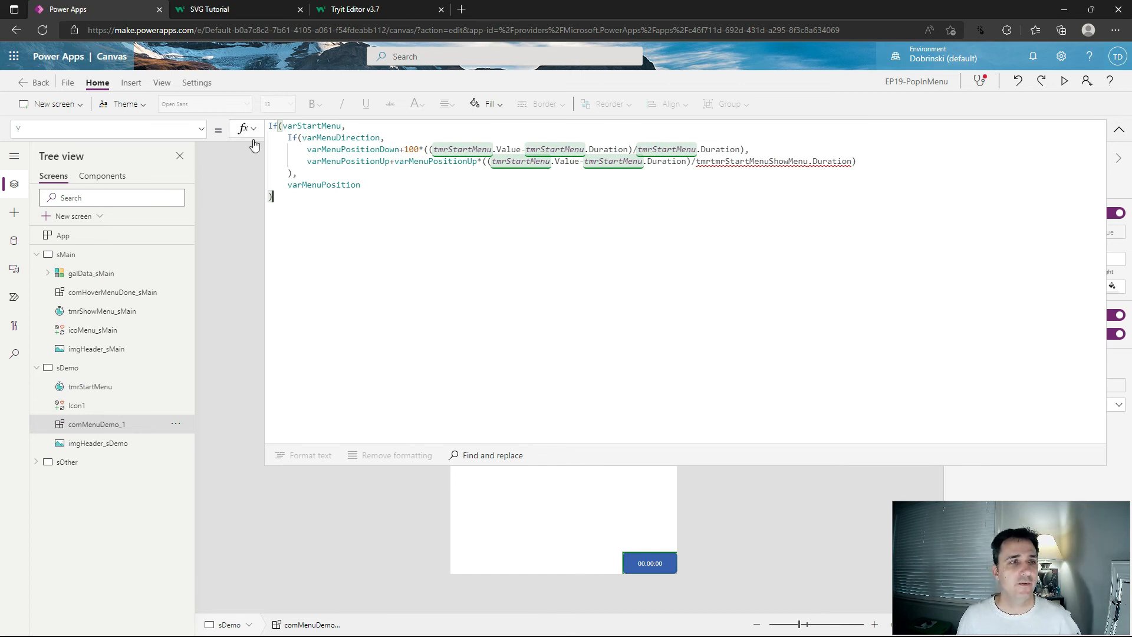
pyautogui.doubleClick(315, 126)
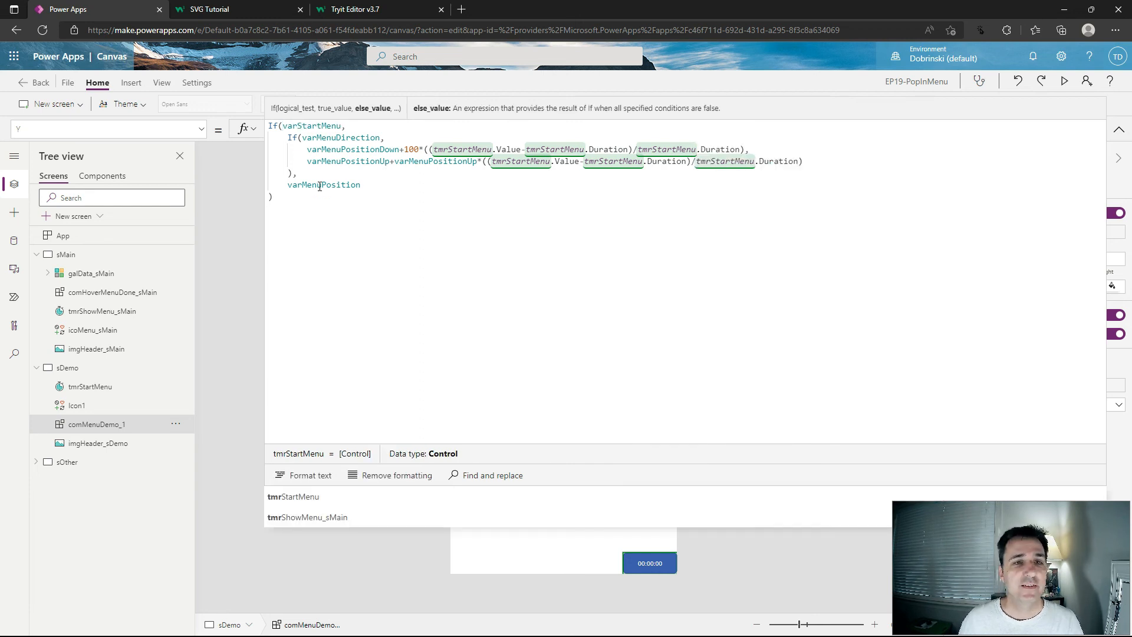
# - Examine the menu's Y formula: the varMenuPosition fallback, the varMenuDirection condition, and the timer-based offsets for moving down and up
pyautogui.doubleClick(319, 186)
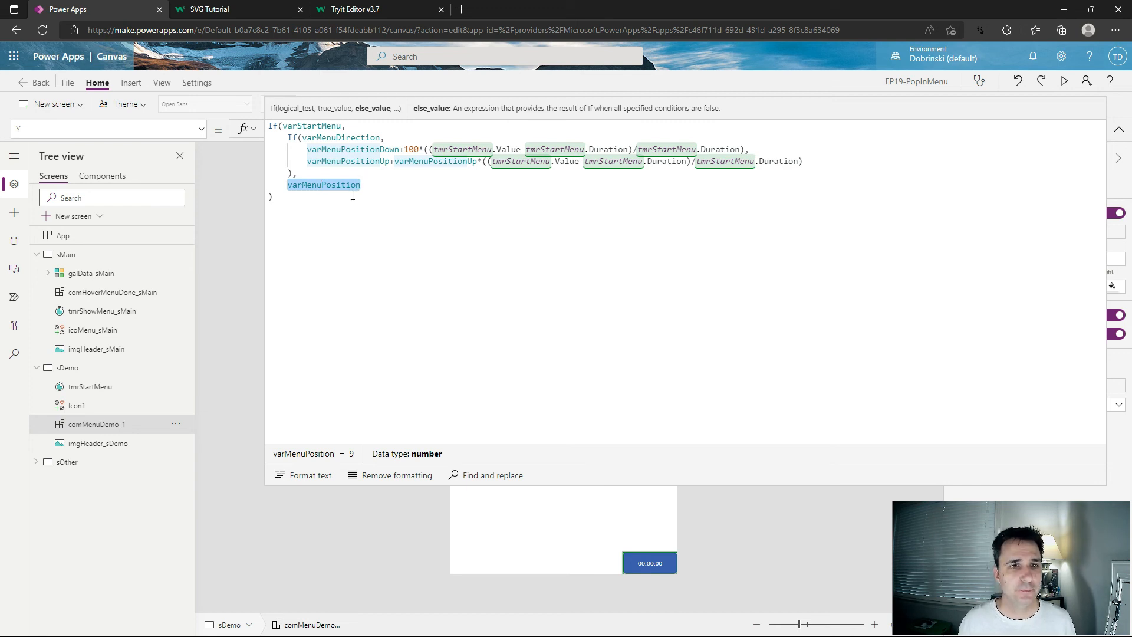
pyautogui.click(313, 207)
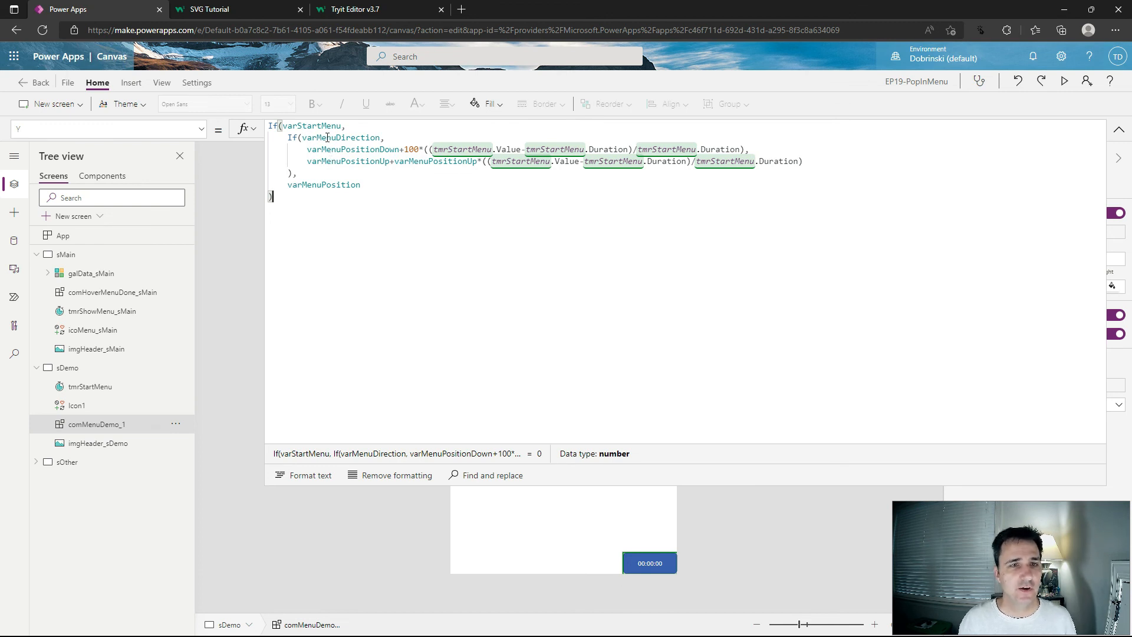
pyautogui.doubleClick(327, 137)
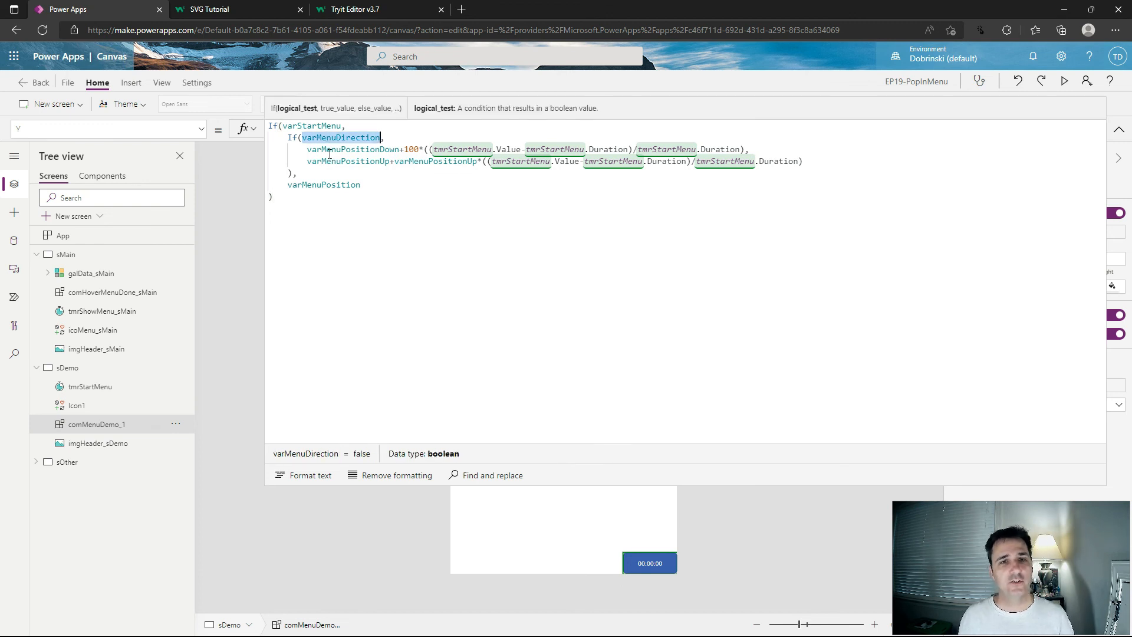
pyautogui.doubleClick(333, 150)
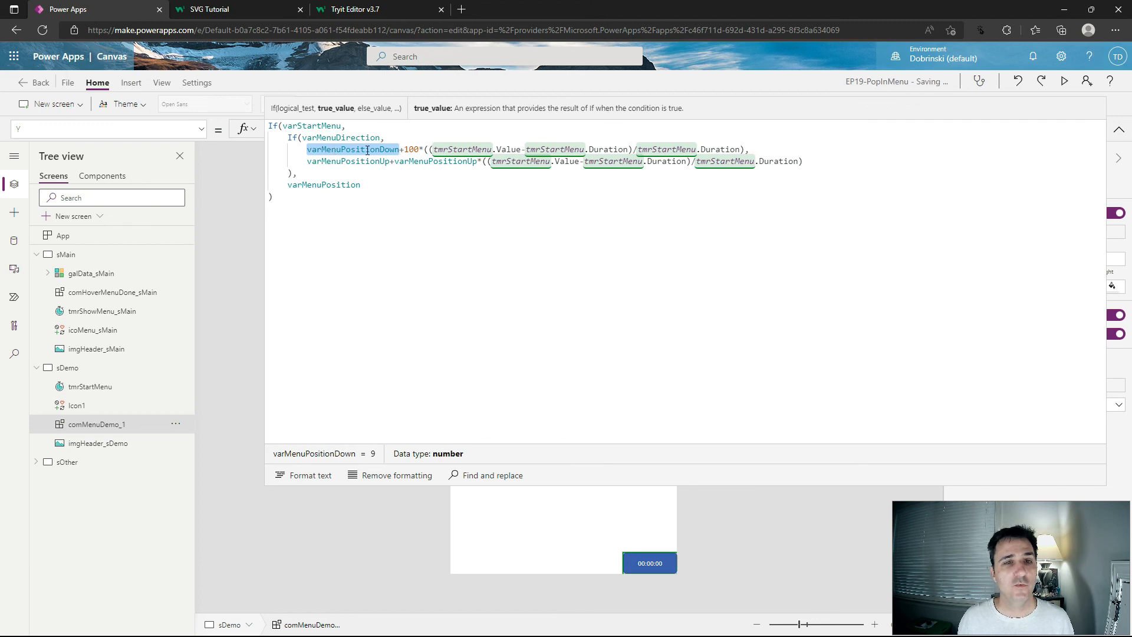
pyautogui.doubleClick(409, 150)
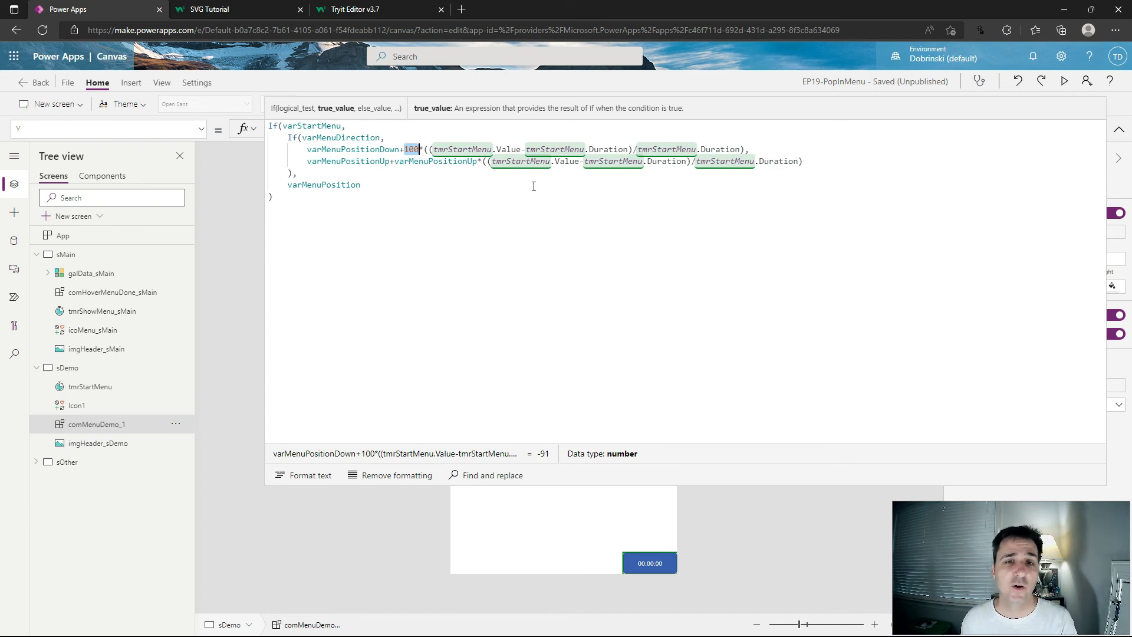
pyautogui.doubleClick(515, 151)
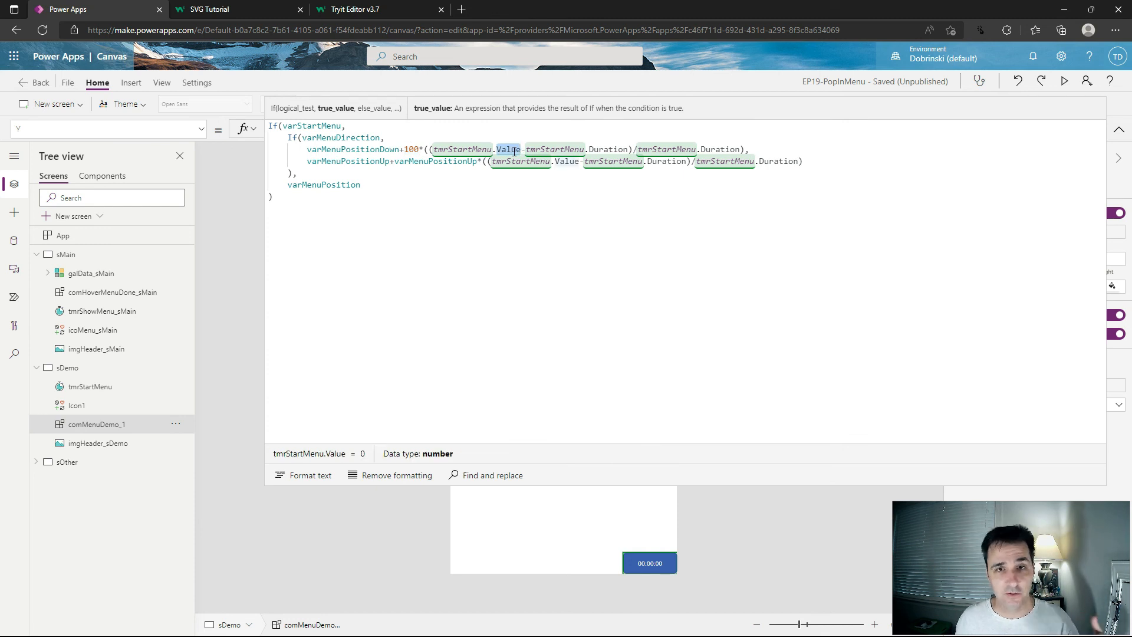
pyautogui.click(598, 148)
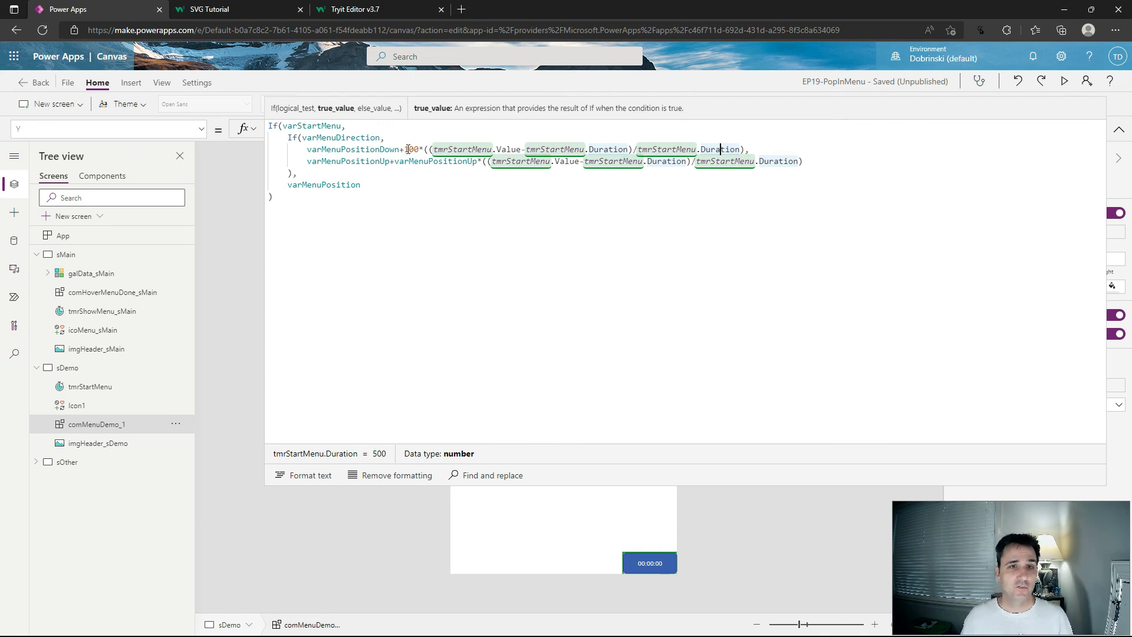
pyautogui.click(370, 163)
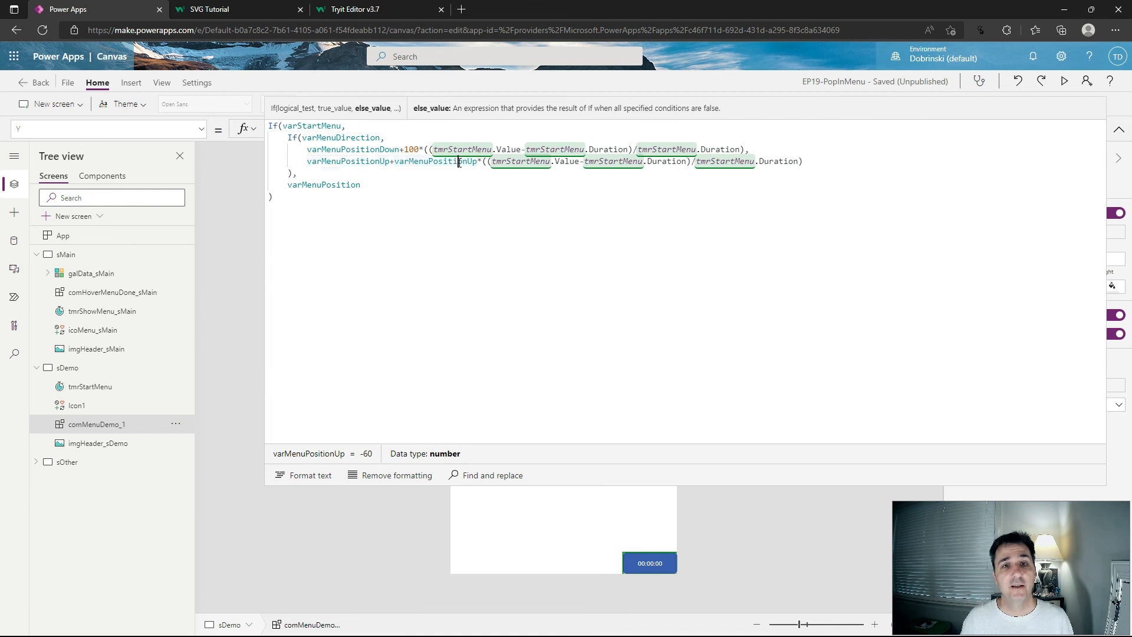
pyautogui.doubleClick(476, 161)
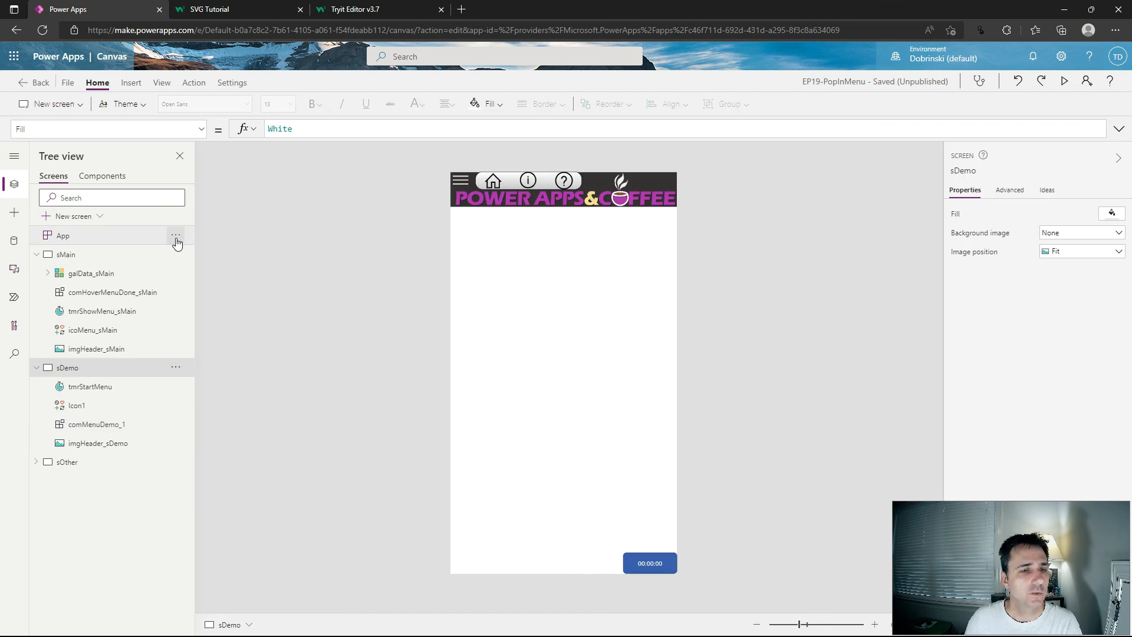
# - Run the app's OnStart to initialise the menu variables and return to the sDemo screen
pyautogui.click(175, 234)
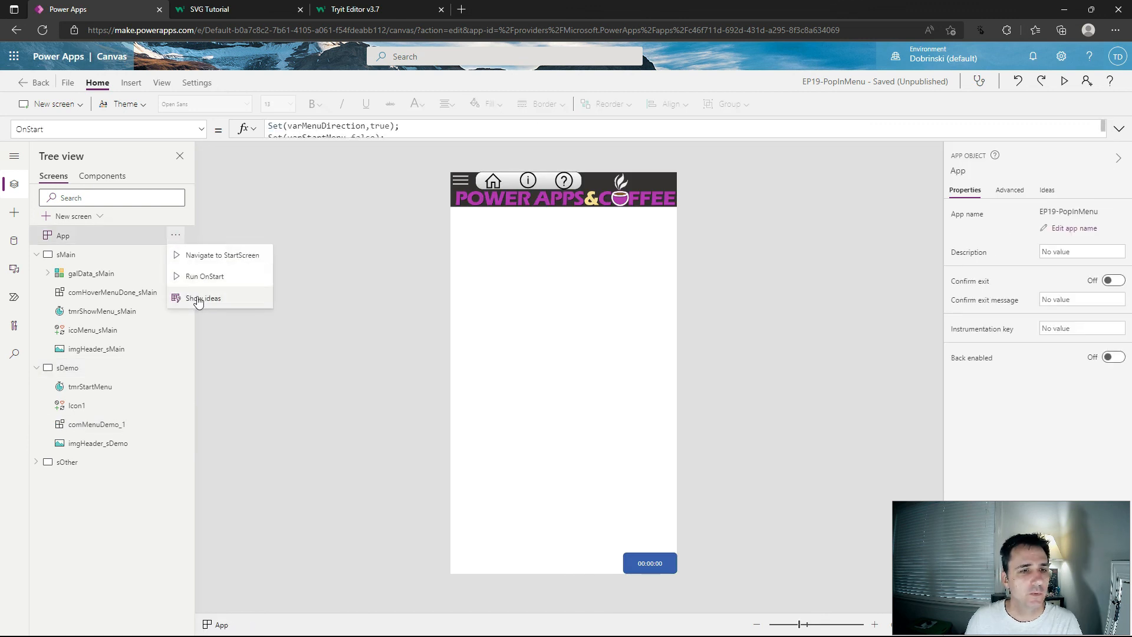
pyautogui.click(199, 277)
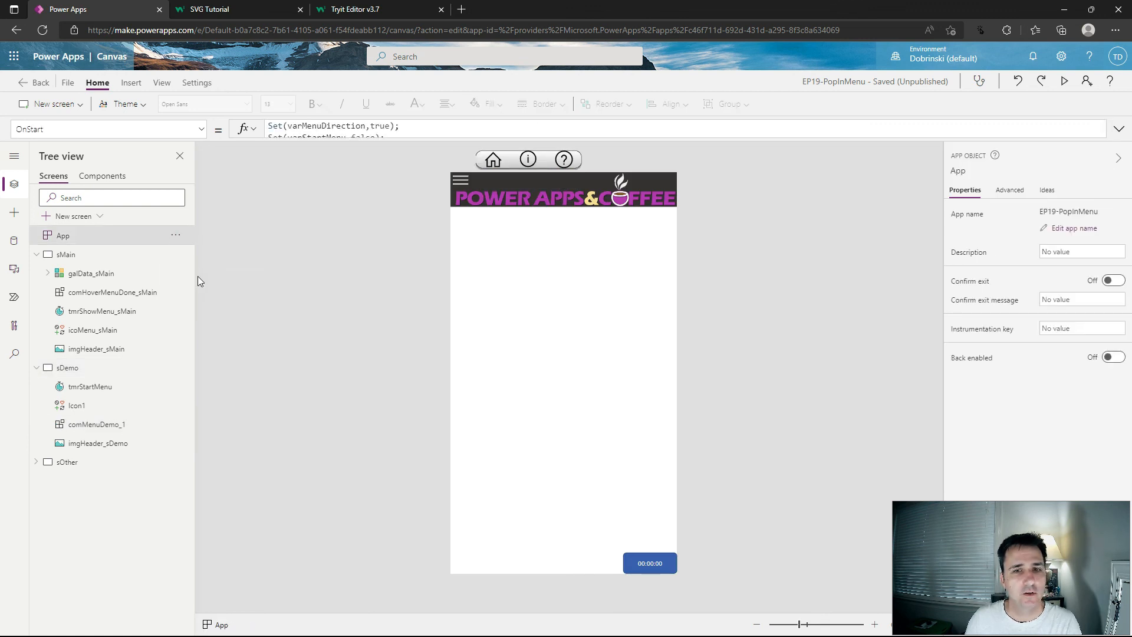
pyautogui.click(66, 370)
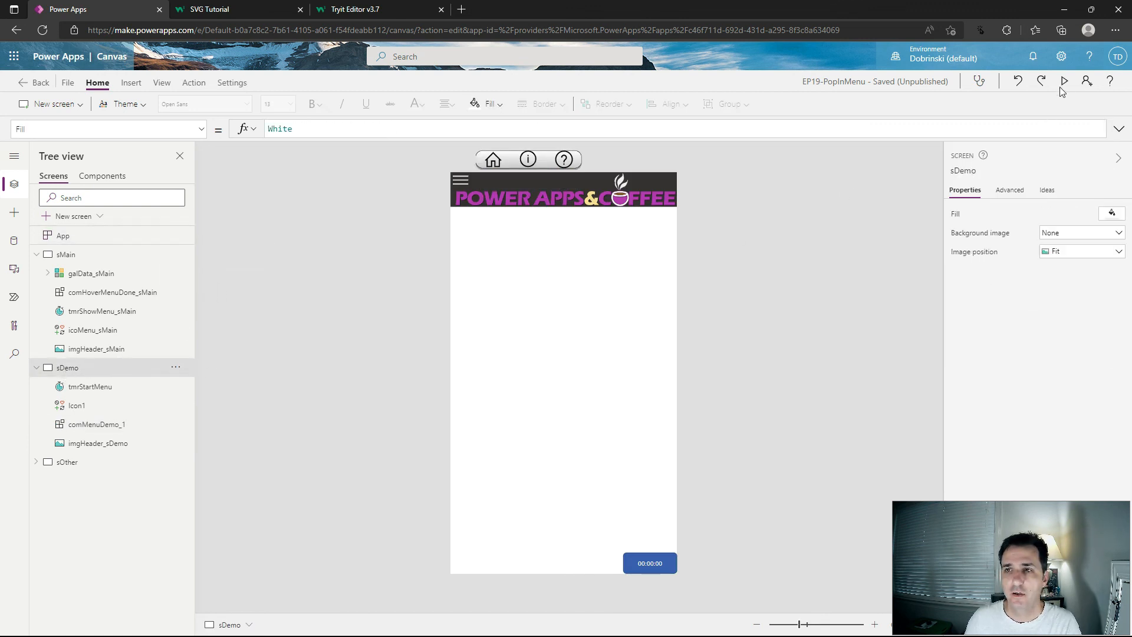
# - Preview the sDemo screen, pop the menu in and out with the hamburger icon, and close the preview
pyautogui.click(1064, 81)
pyautogui.click(428, 94)
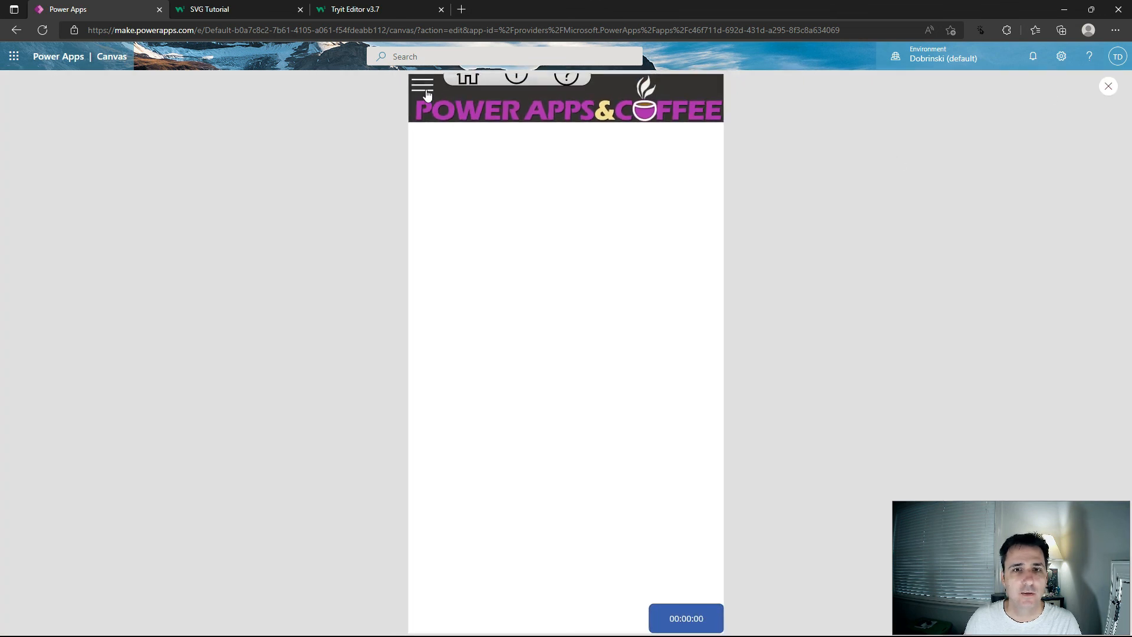
pyautogui.click(423, 90)
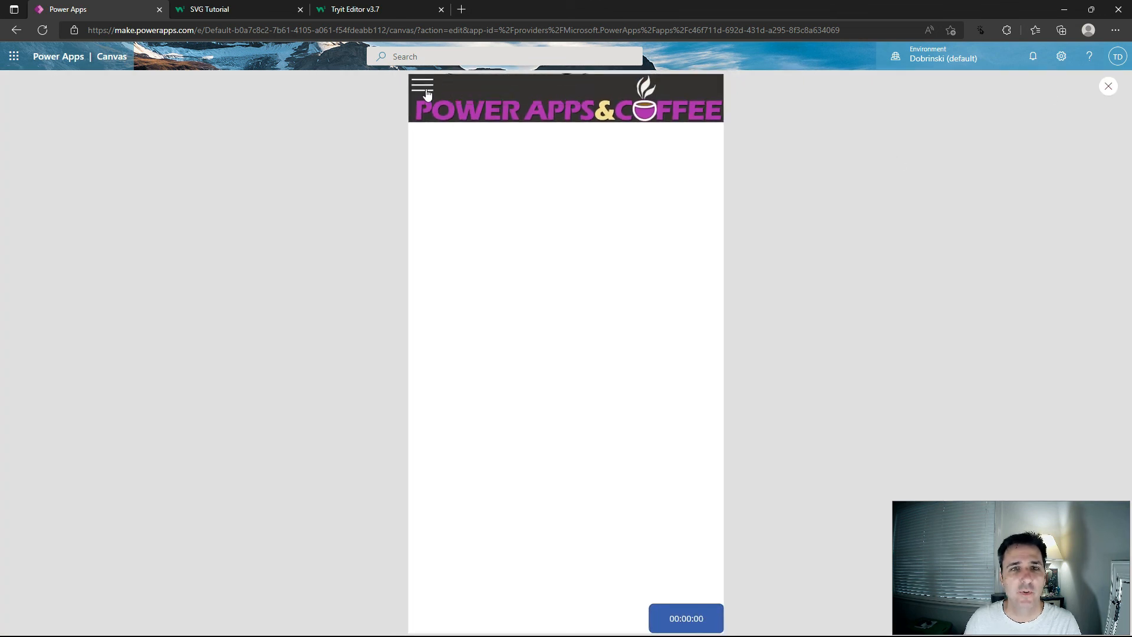
pyautogui.click(1108, 89)
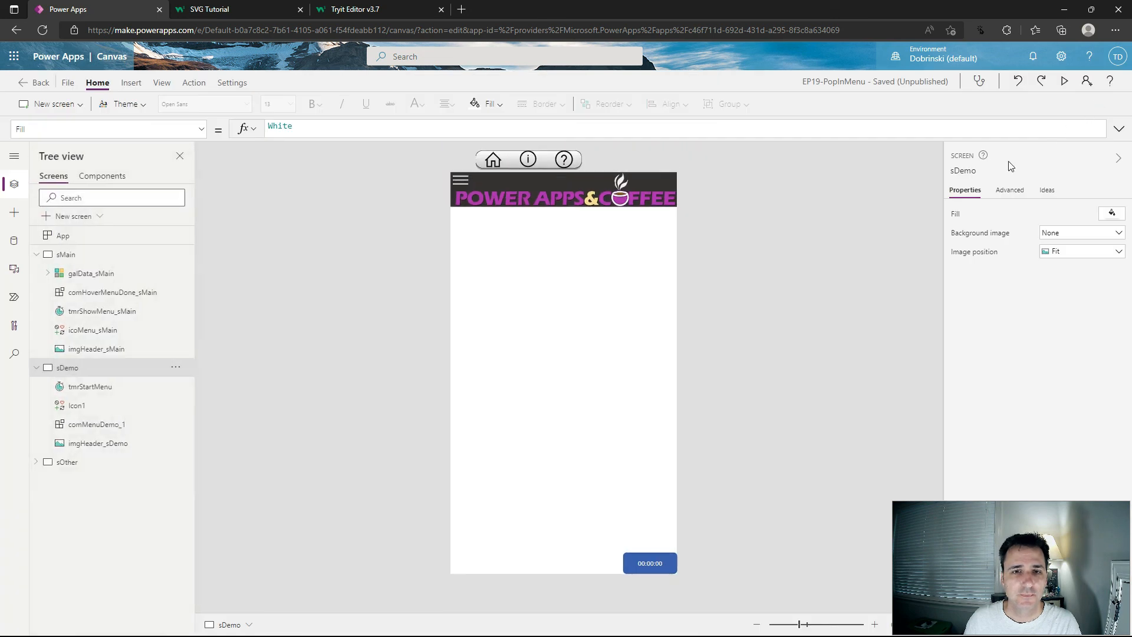
# - Test the pop-in menu in preview by navigating with its home and info icons and toggling it repeatedly, and return to the editor
pyautogui.click(1064, 81)
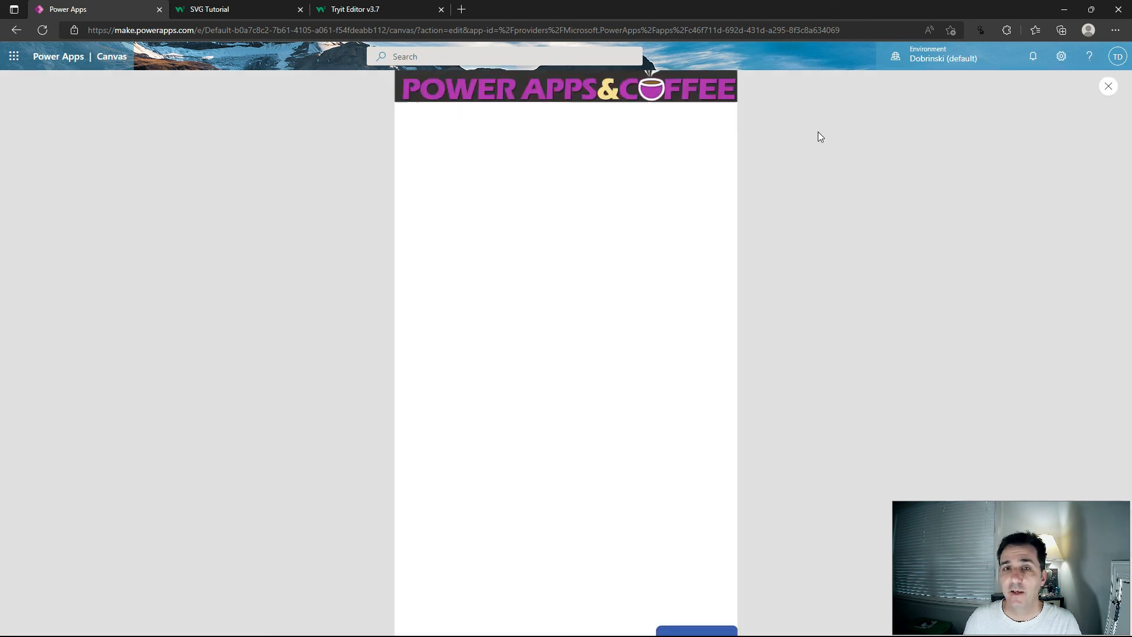
pyautogui.click(413, 94)
pyautogui.click(469, 94)
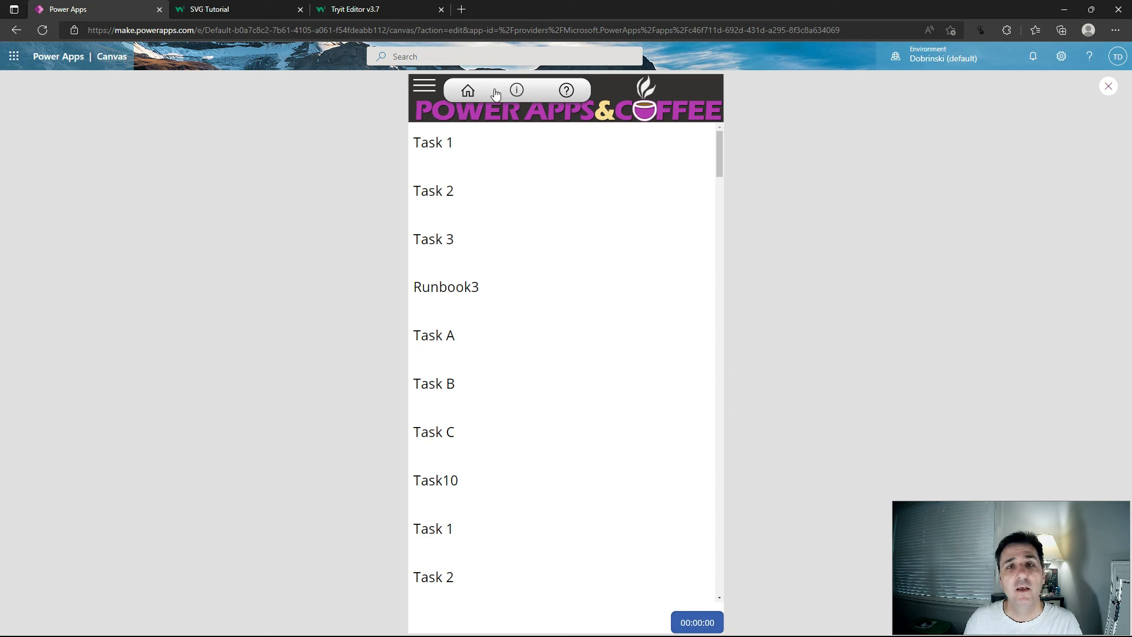
pyautogui.click(516, 93)
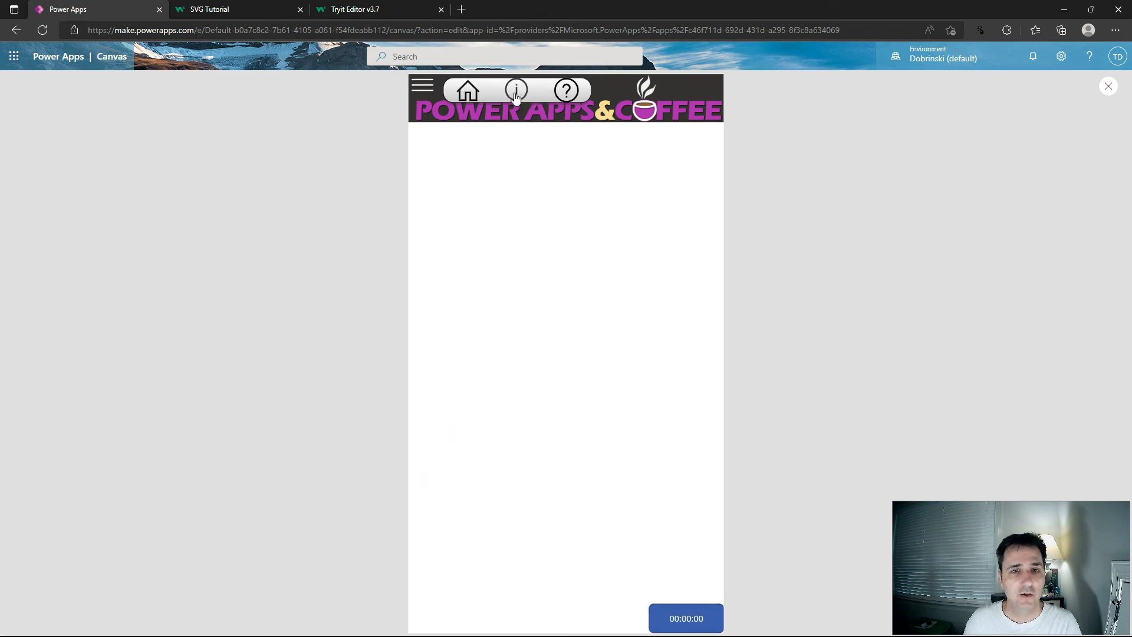
pyautogui.click(414, 94)
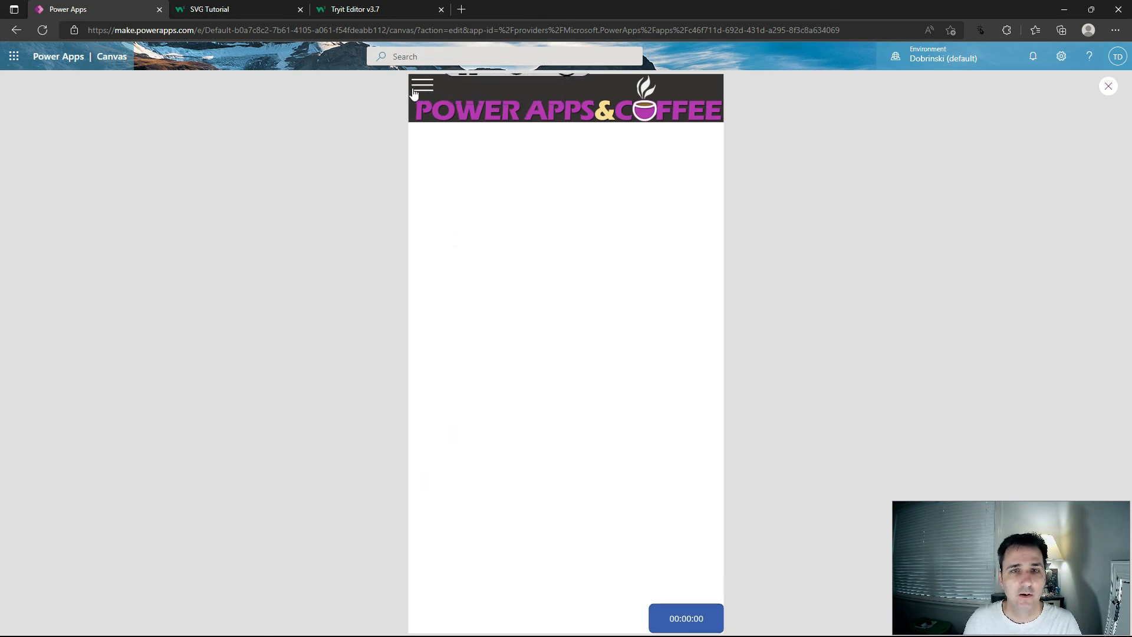
pyautogui.click(421, 93)
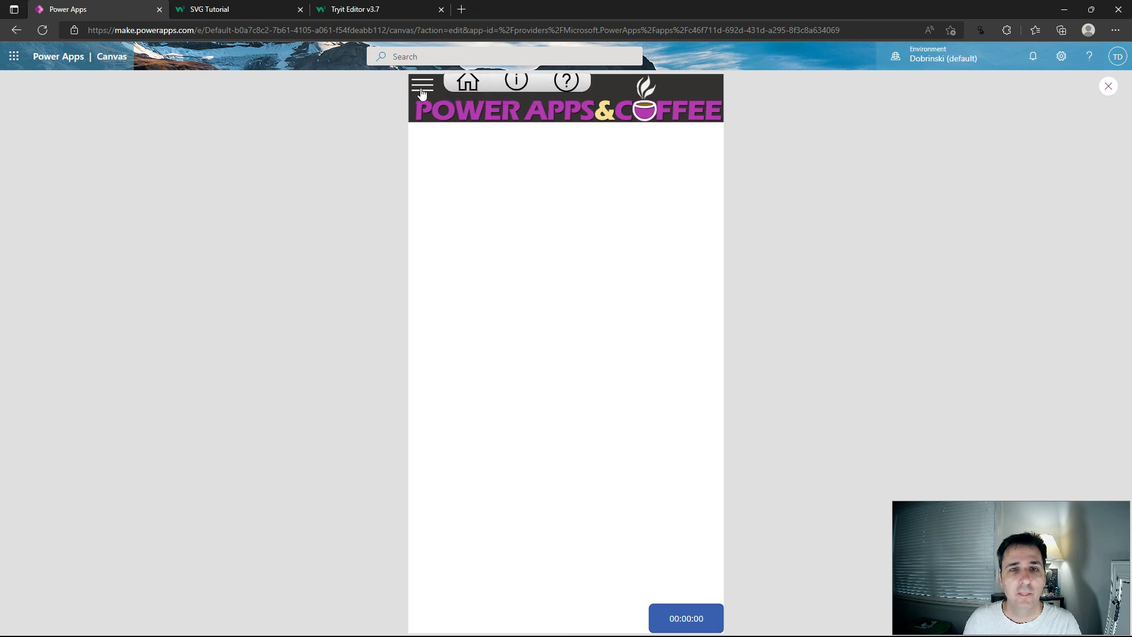
pyautogui.click(422, 93)
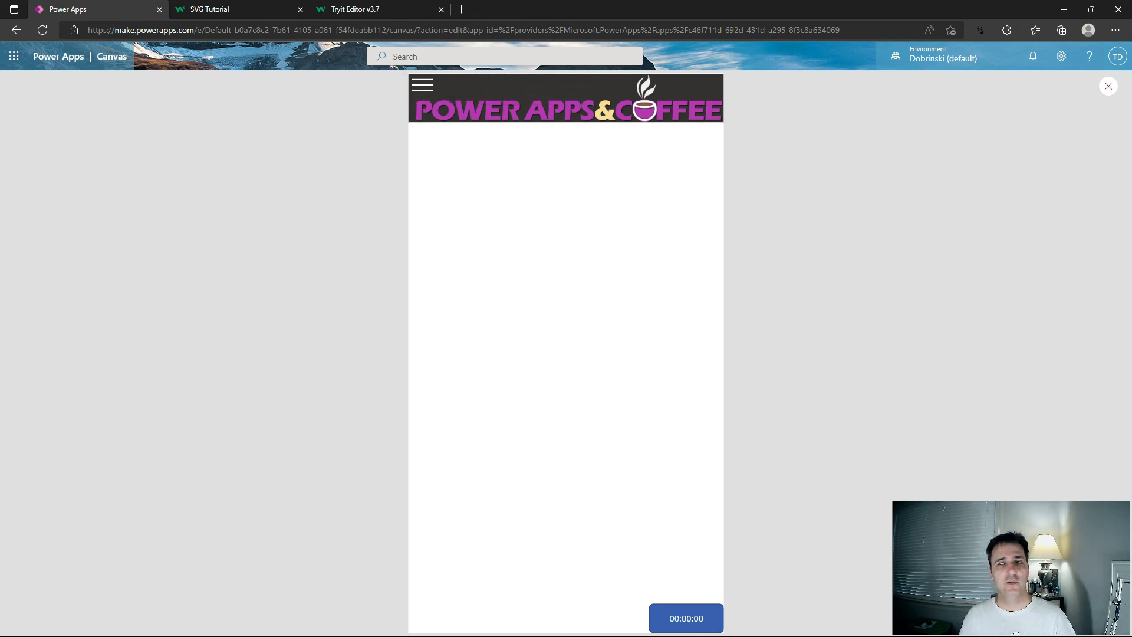
pyautogui.click(1108, 88)
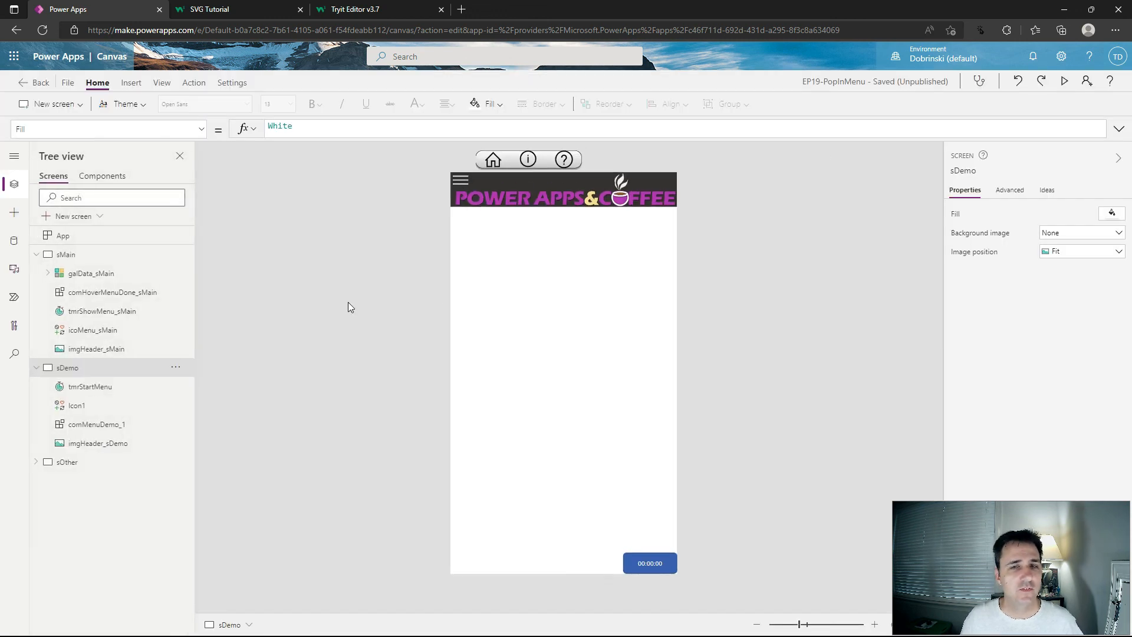